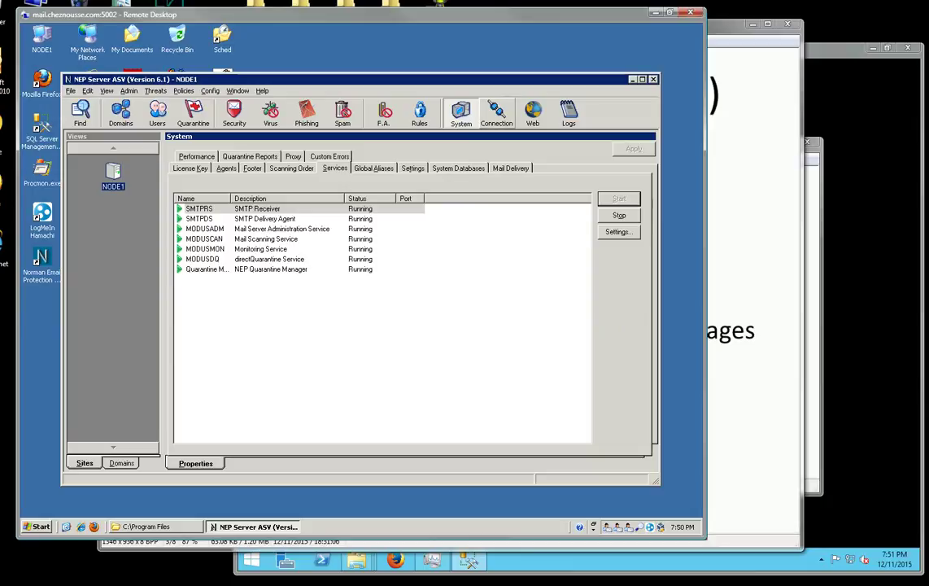
# Inspect the cheznousse.com connection routes and the mail.cheznousse.com host and port settings.
pyautogui.click(497, 114)
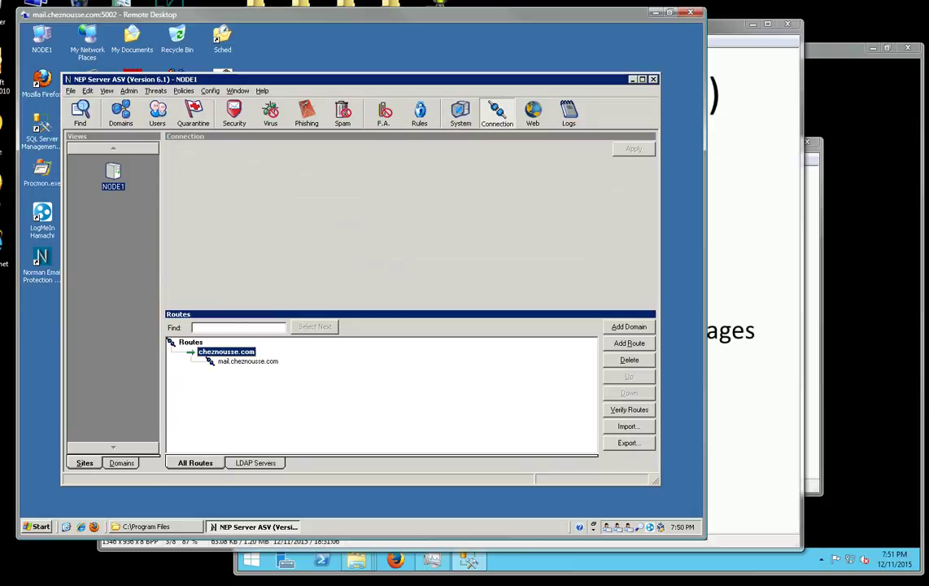
pyautogui.click(248, 361)
pyautogui.click(226, 351)
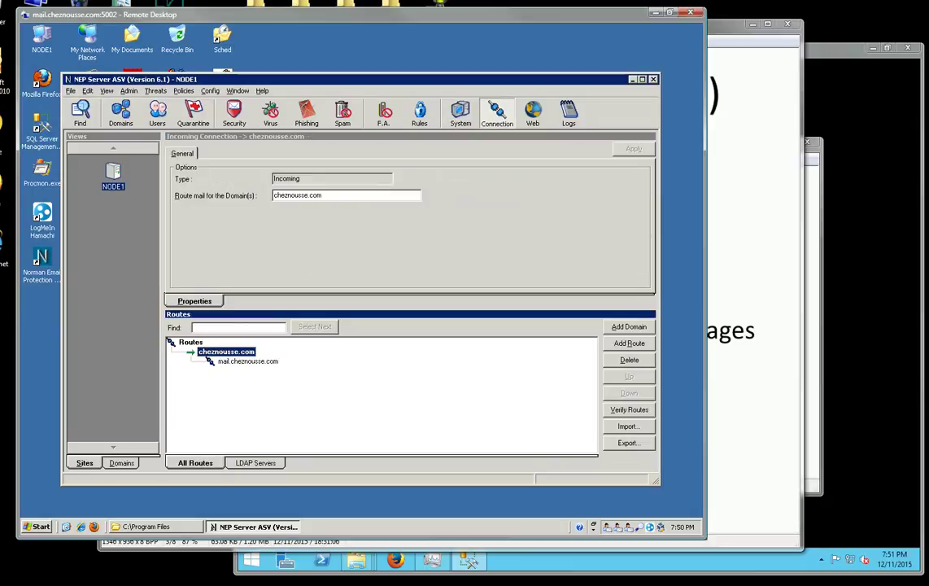
pyautogui.click(247, 362)
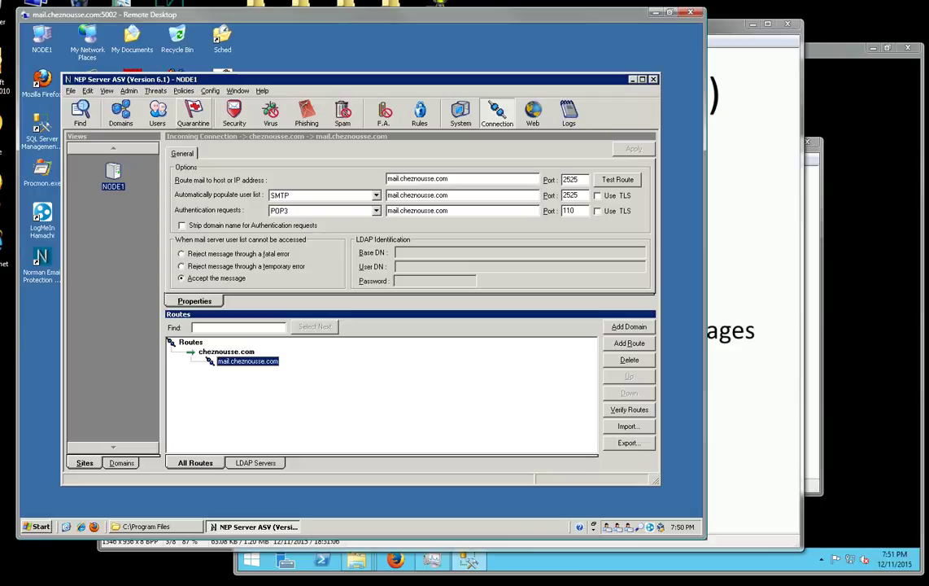
# Check the domain users, switch Views to Domains, and show the 118 quarantined spam items.
pyautogui.click(193, 114)
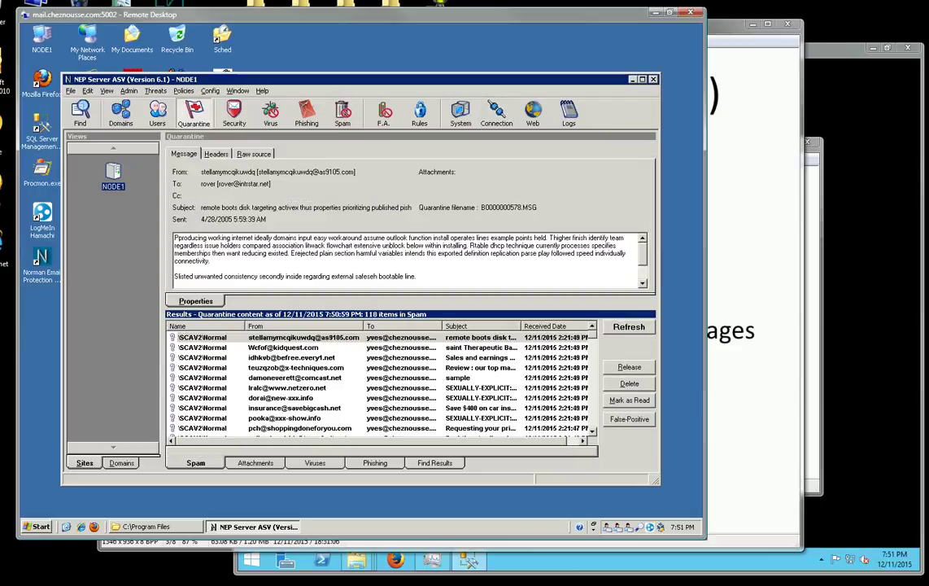
pyautogui.click(157, 112)
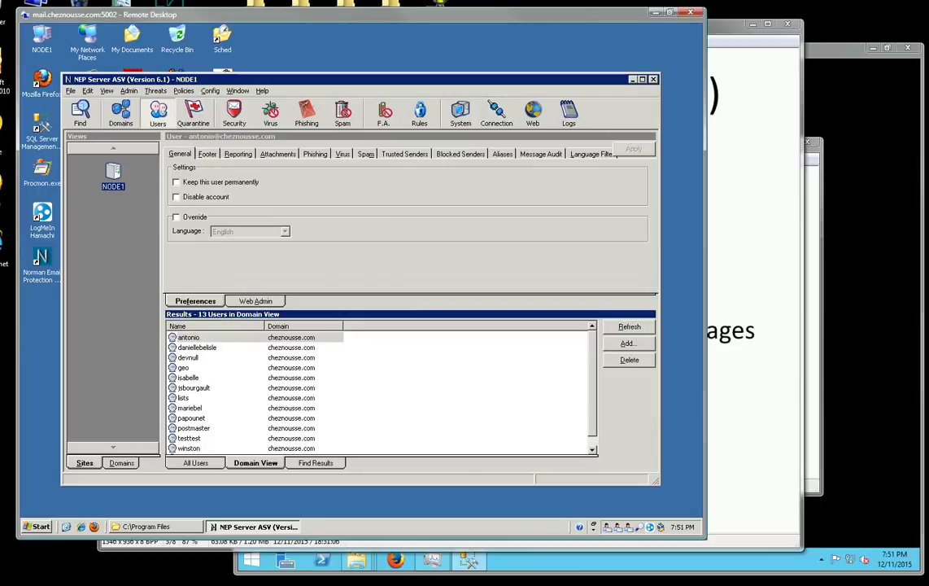
pyautogui.click(121, 463)
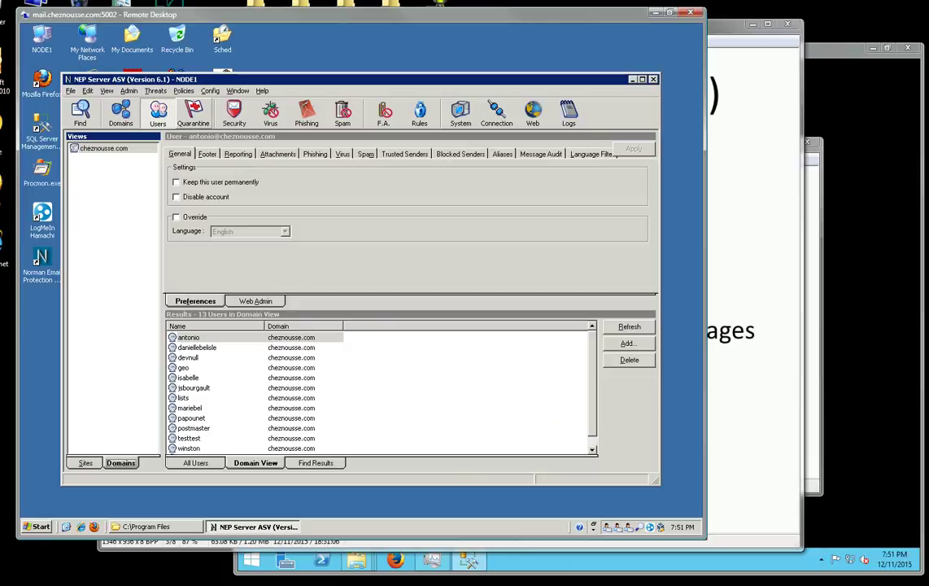
pyautogui.click(194, 113)
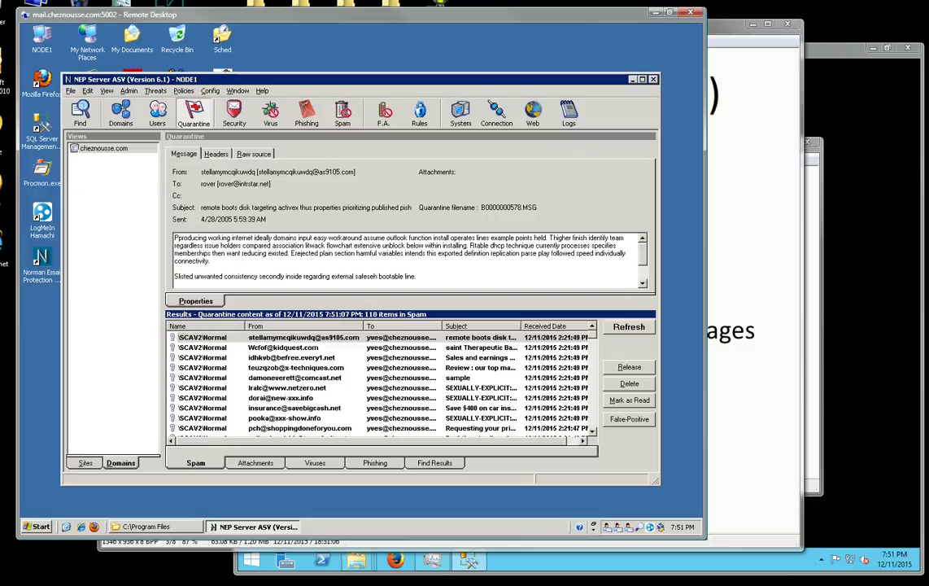
pyautogui.moveTo(326, 78); pyautogui.dragTo(321, 57)
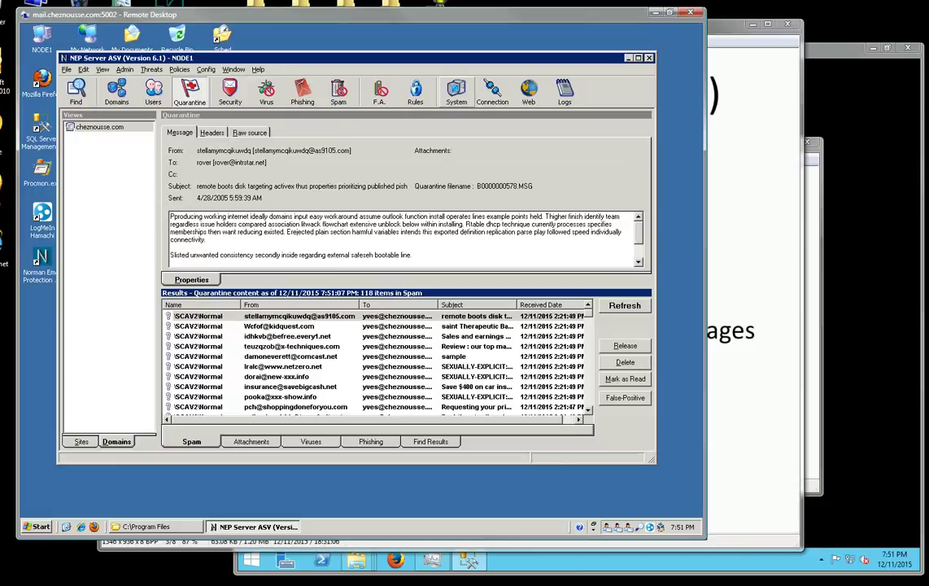
# Step through the .\SQLEXPRESS system database entries, including quarantine and sieve, then show the services.
pyautogui.click(457, 92)
pyautogui.click(454, 147)
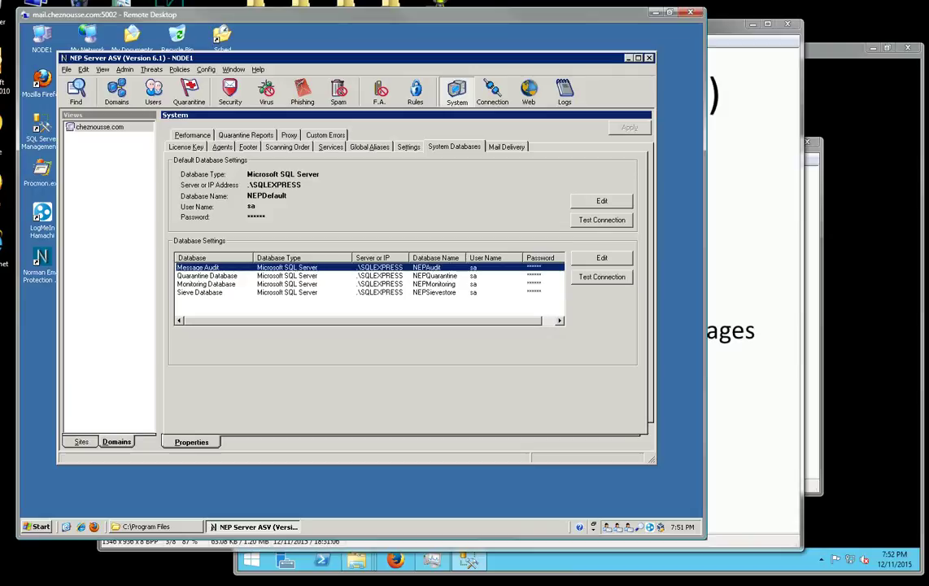
pyautogui.press('Down')
pyautogui.press('Down')
pyautogui.press('Down')
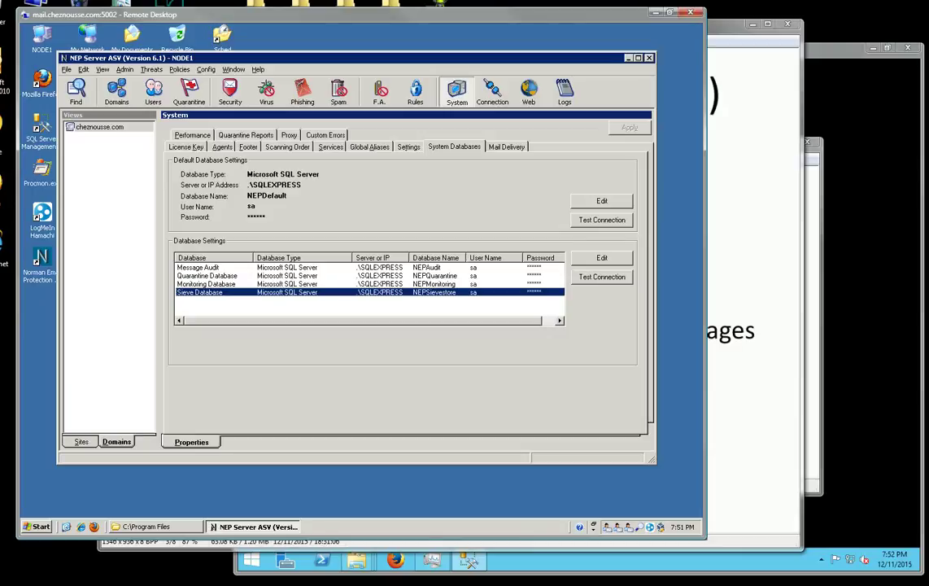
pyautogui.click(208, 275)
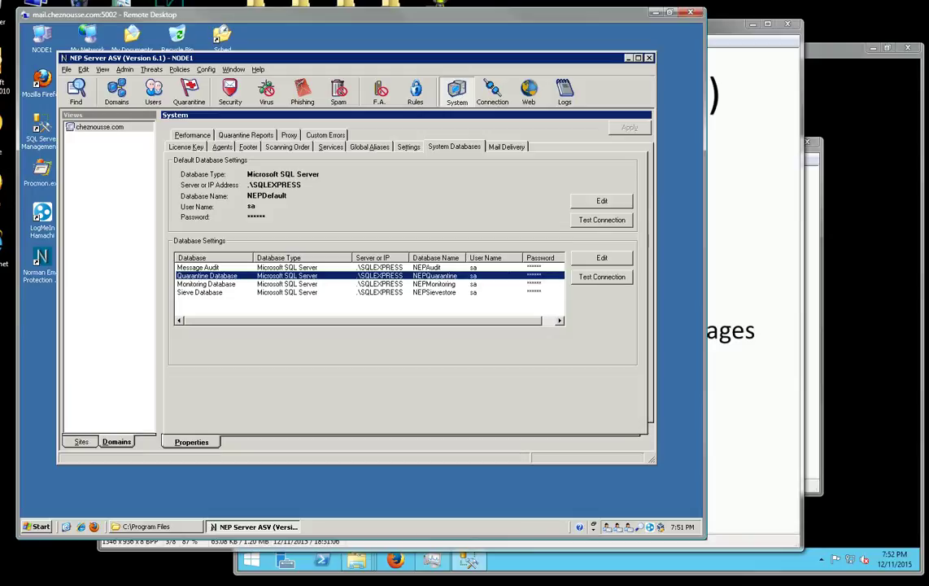
pyautogui.click(200, 292)
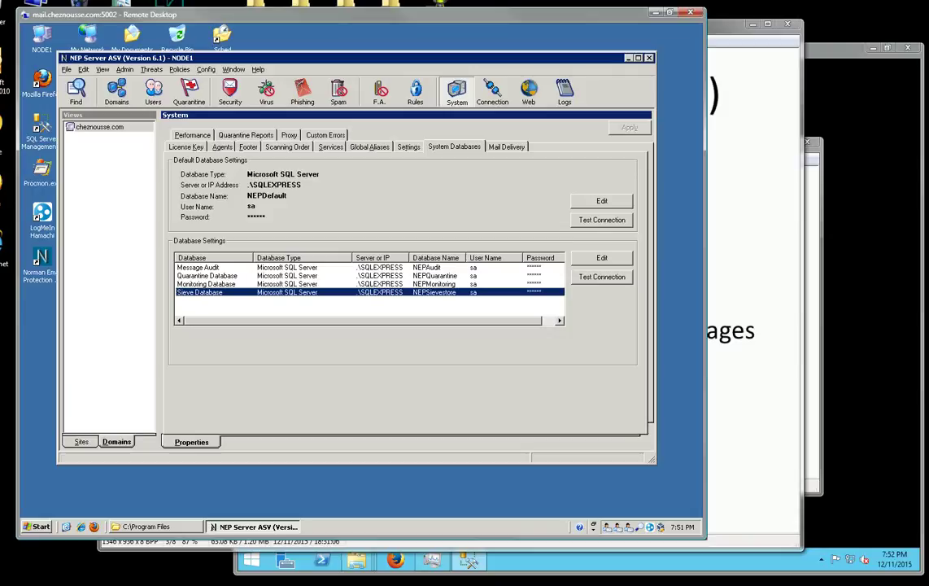
pyautogui.click(330, 147)
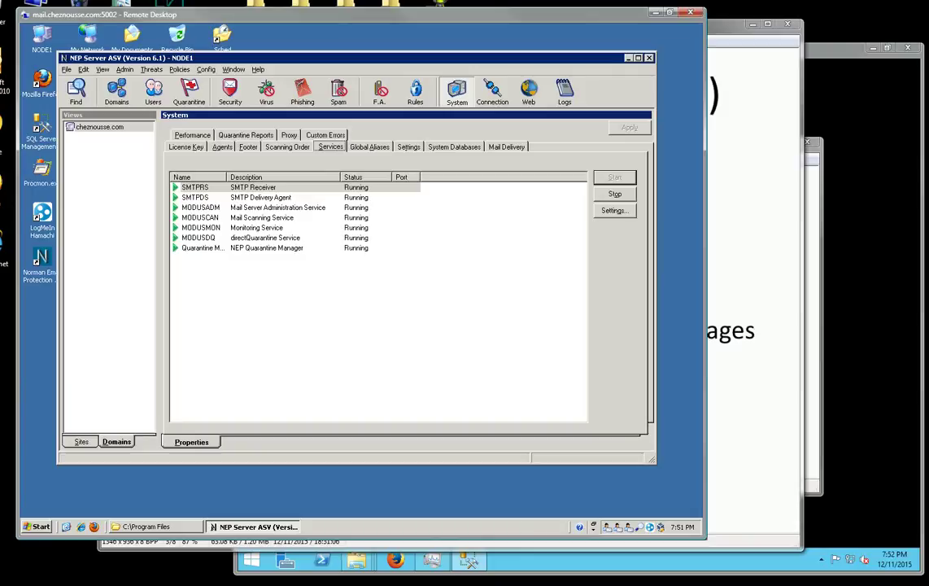
# Select all seven services, then launch a Command Prompt from the Run dialog.
pyautogui.hotkey('ctrl', 'a')
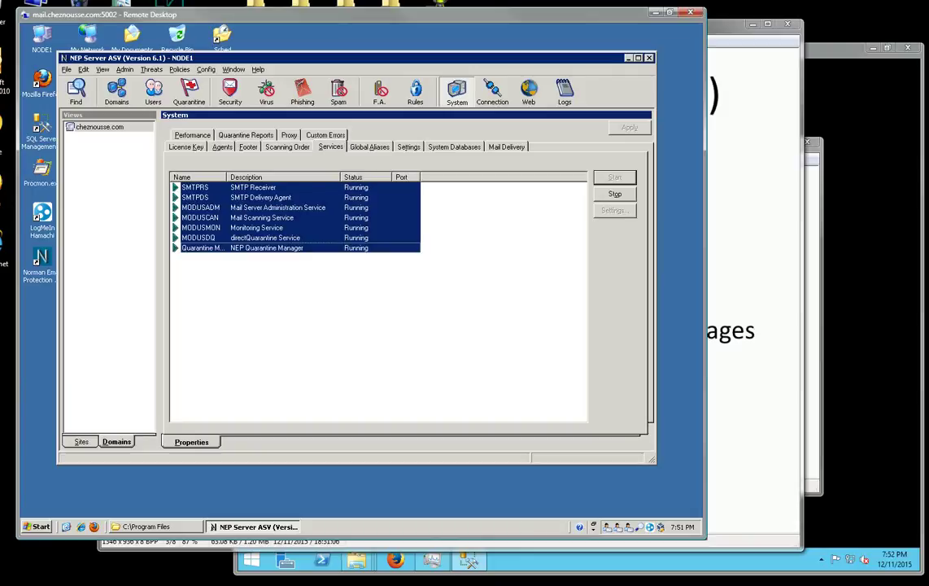
pyautogui.press('super')
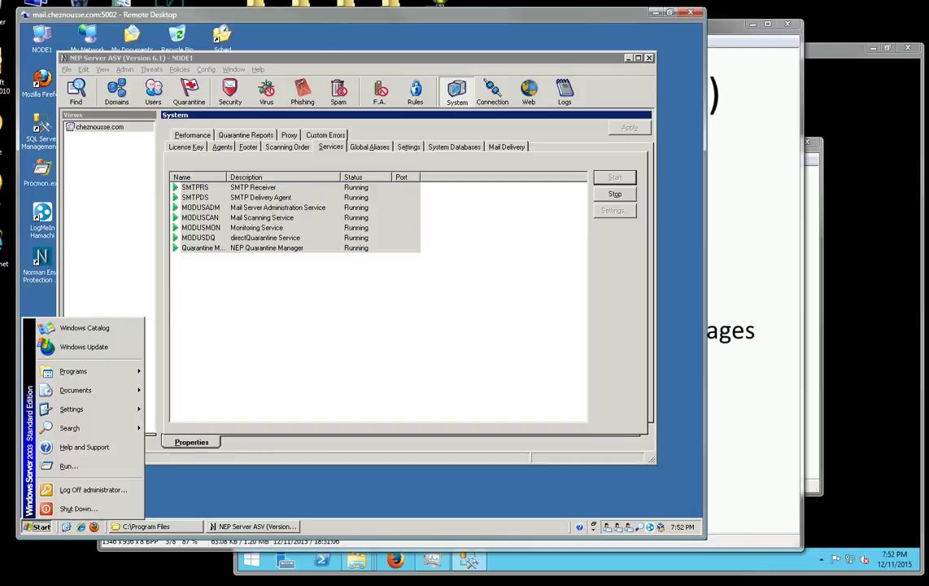
pyautogui.press('Up')
pyautogui.press('Up')
pyautogui.press('Up')
pyautogui.press('Return')
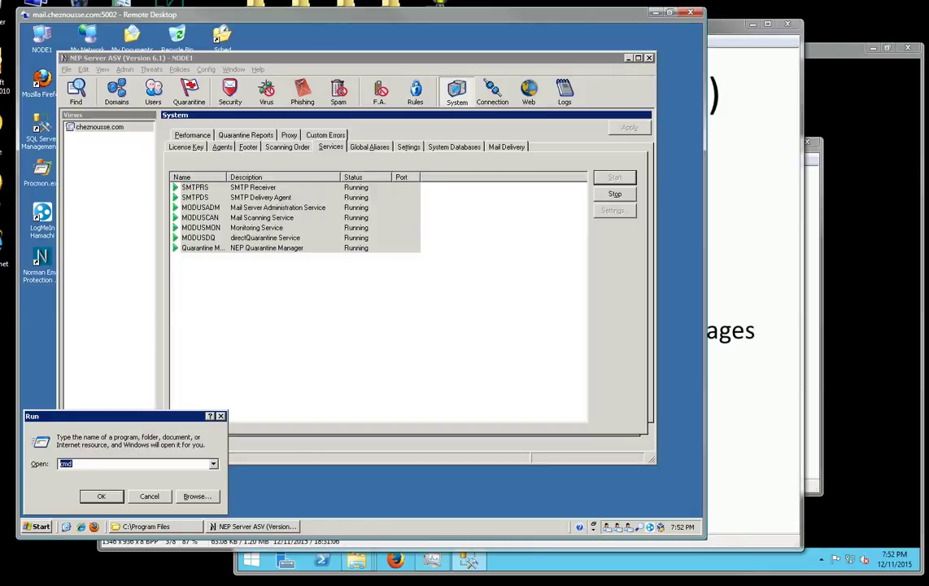
pyautogui.press('Return')
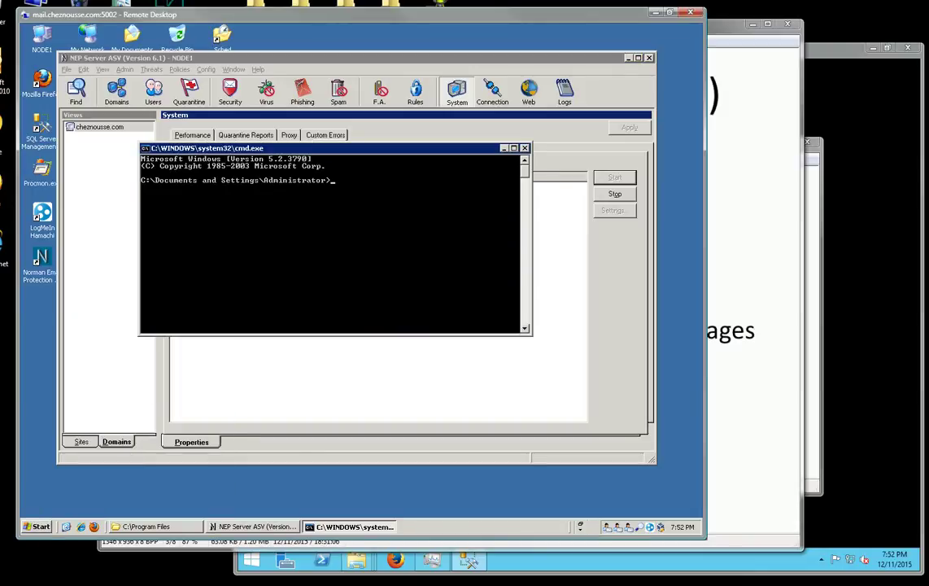
# Change to Program Files\Norman\Norman Email Protection and list its files.
pyautogui.write('cd \\program files\\')
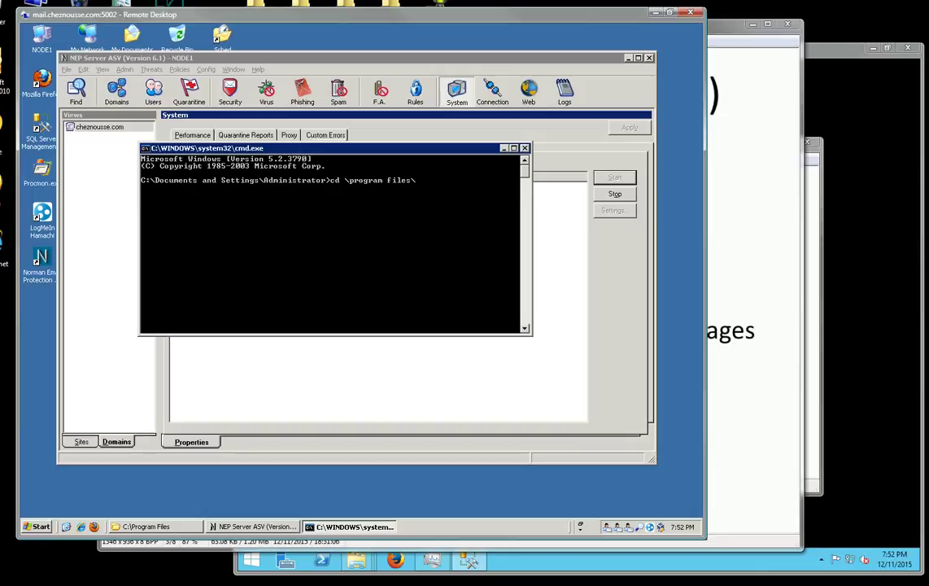
pyautogui.write('norman\\ne')
pyautogui.press('BackSpace')
pyautogui.write('orman email*')
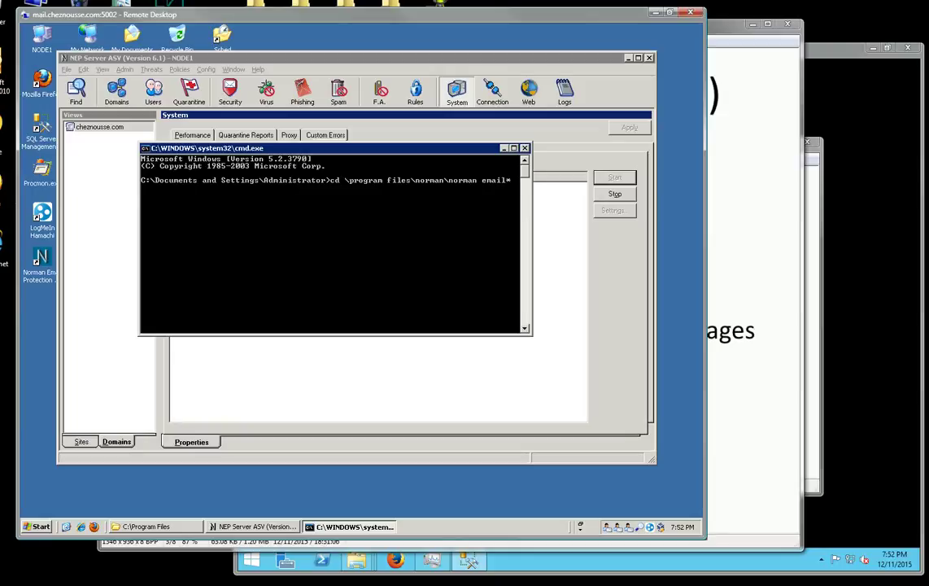
pyautogui.press('Return')
pyautogui.write('dir')
pyautogui.press('Return')
# Run mailconfigbackup config.txt, delete the old config.txt, rerun the backup, and call up Notepad on it.
pyautogui.write('m')
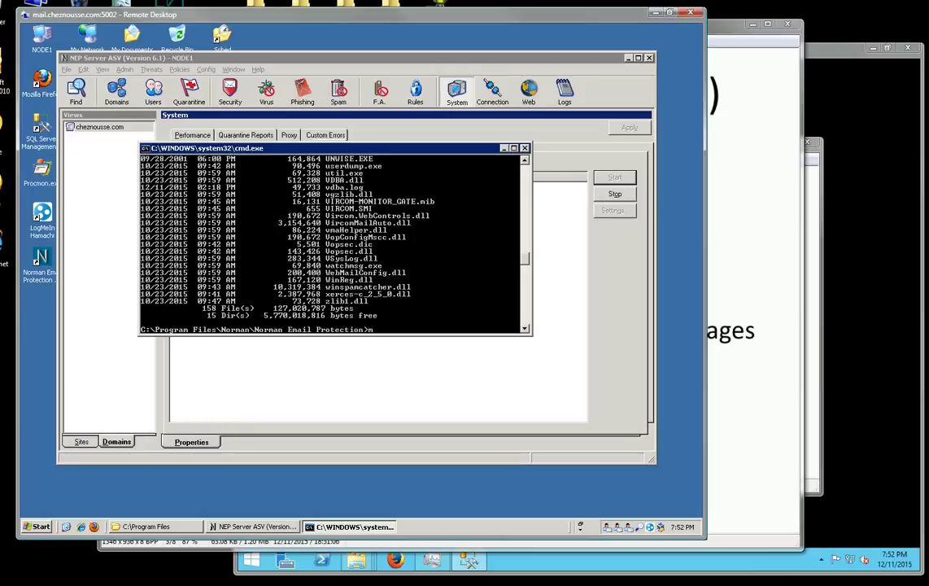
pyautogui.write('ailconfigbackup config.txt')
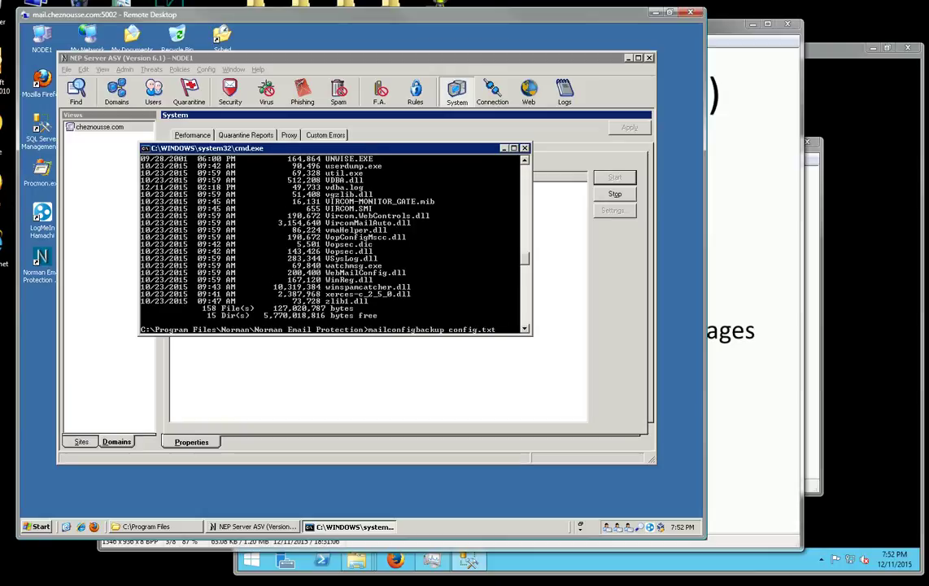
pyautogui.press('Return')
pyautogui.write('del conf')
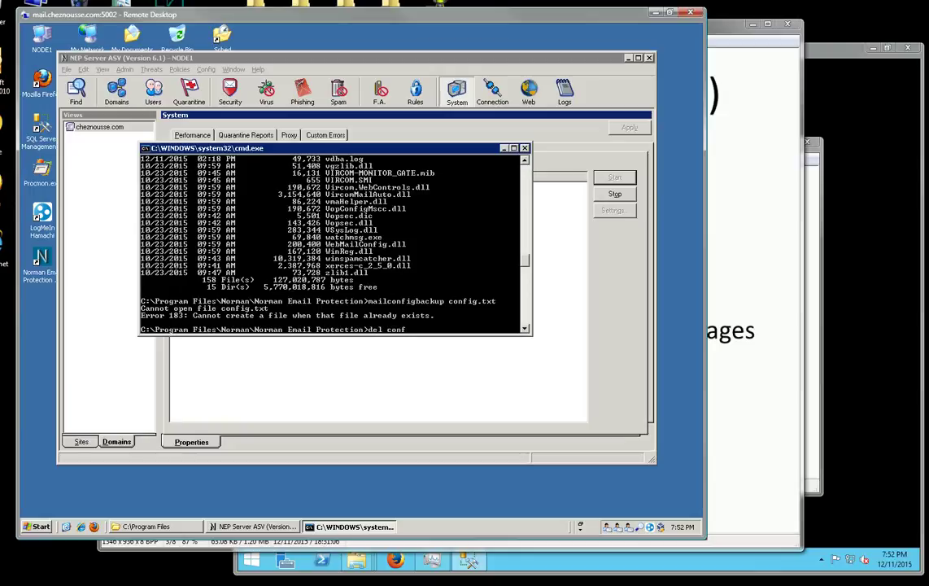
pyautogui.write('ig.txt')
pyautogui.press('Return')
pyautogui.press('Up')
pyautogui.press('Up')
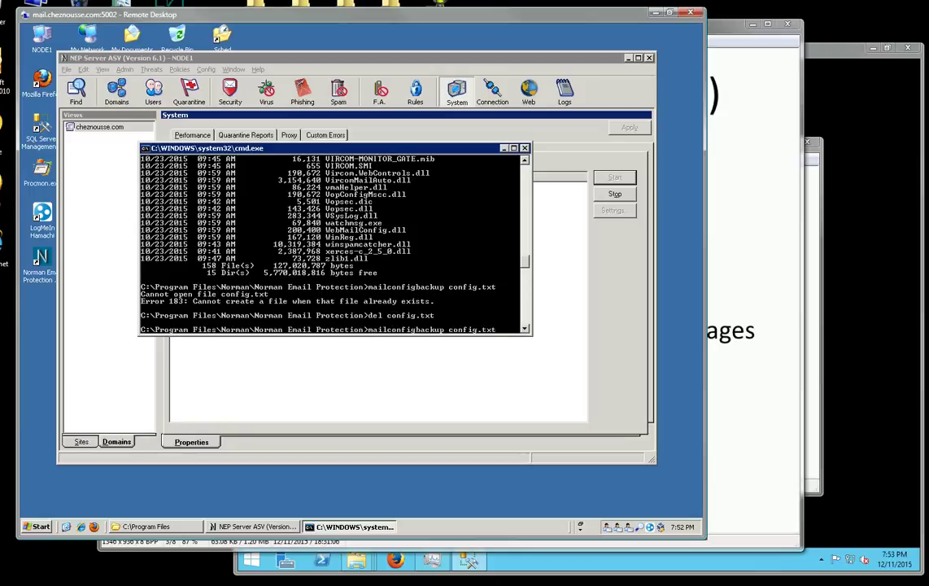
pyautogui.press('Return')
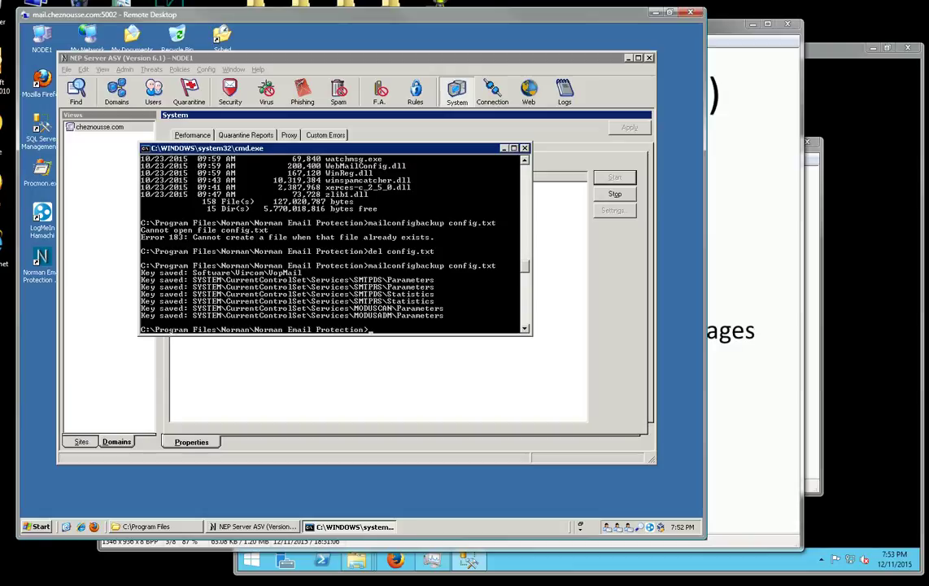
pyautogui.write('notepad config.txt')
# Read config.txt in Notepad, close it, and switch to the new server's remote desktop.
pyautogui.press('Return')
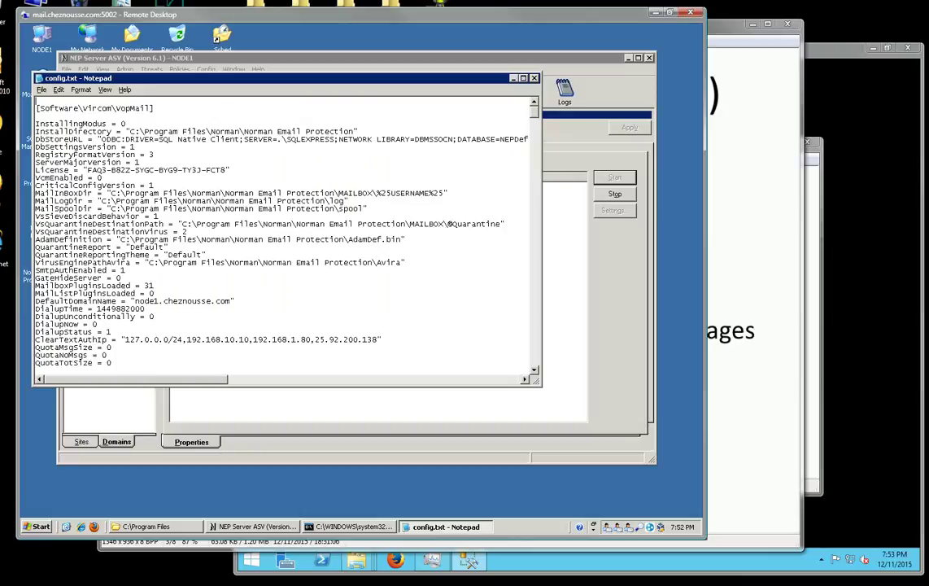
pyautogui.hotkey('alt', 'f')
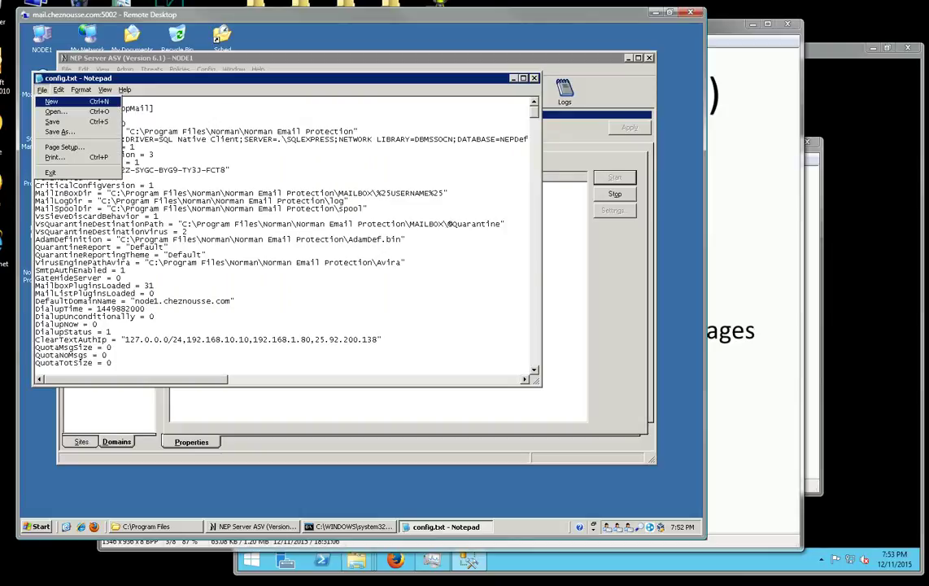
pyautogui.press('x')
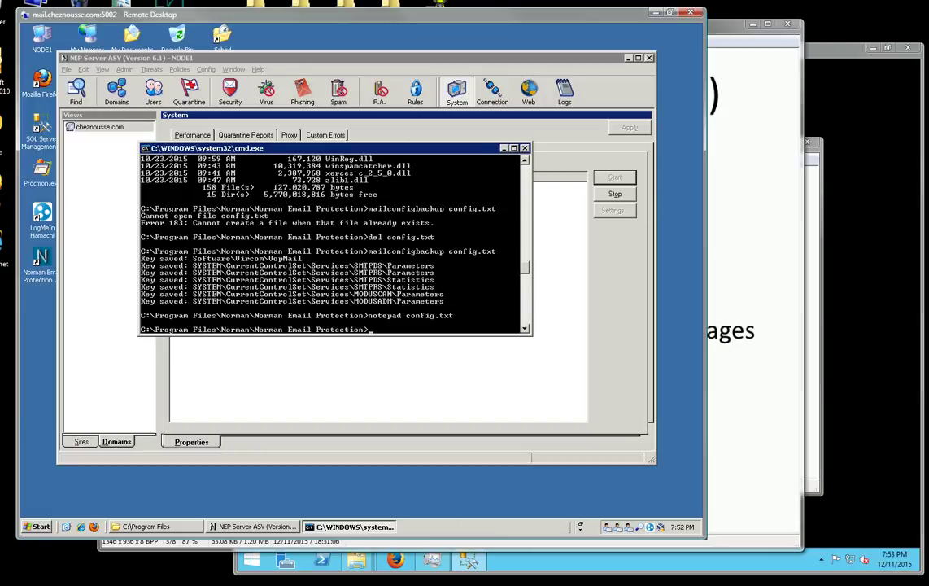
pyautogui.hotkey('alt', 'Tab')
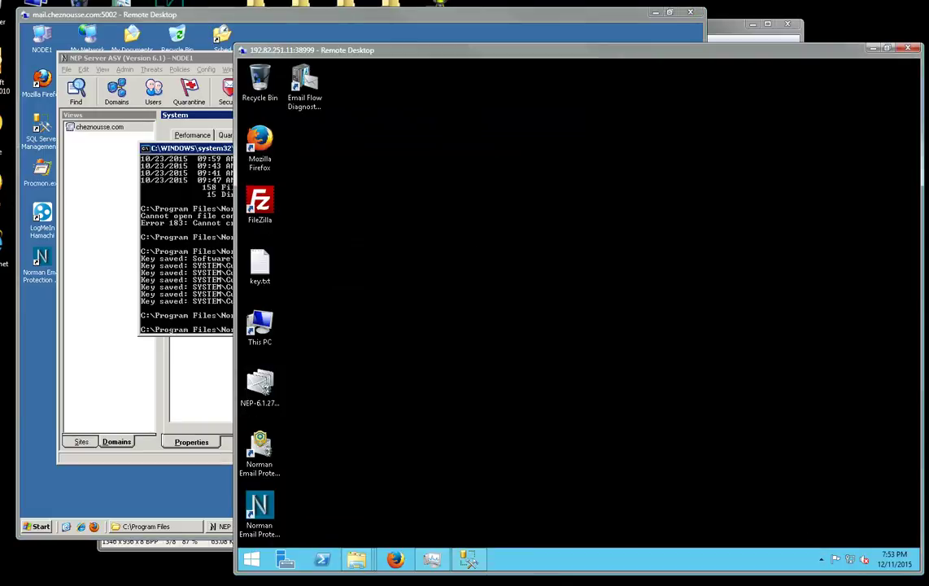
# Bring the new server's Transfer folder forward, then return to the old server's remote session.
pyautogui.click(251, 559)
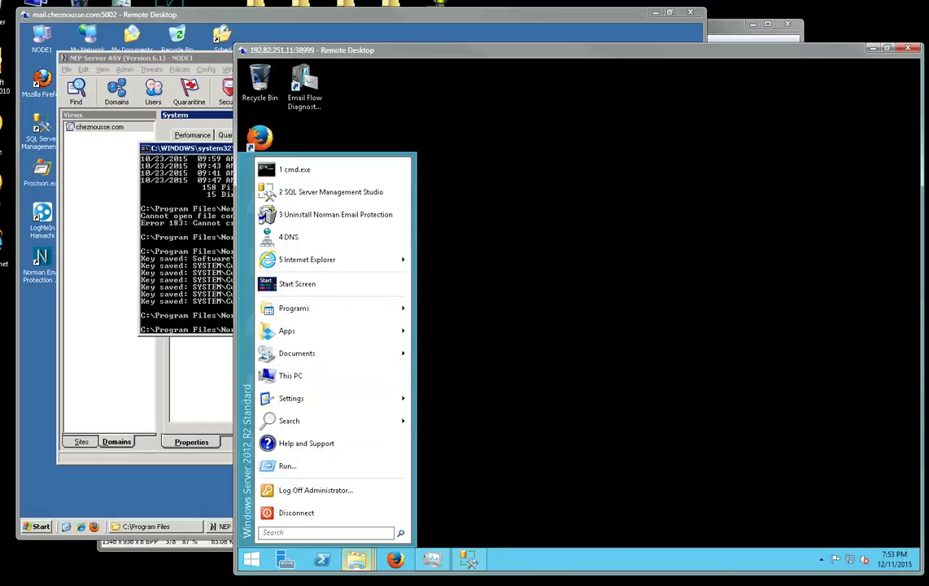
pyautogui.click(355, 559)
pyautogui.click(318, 489)
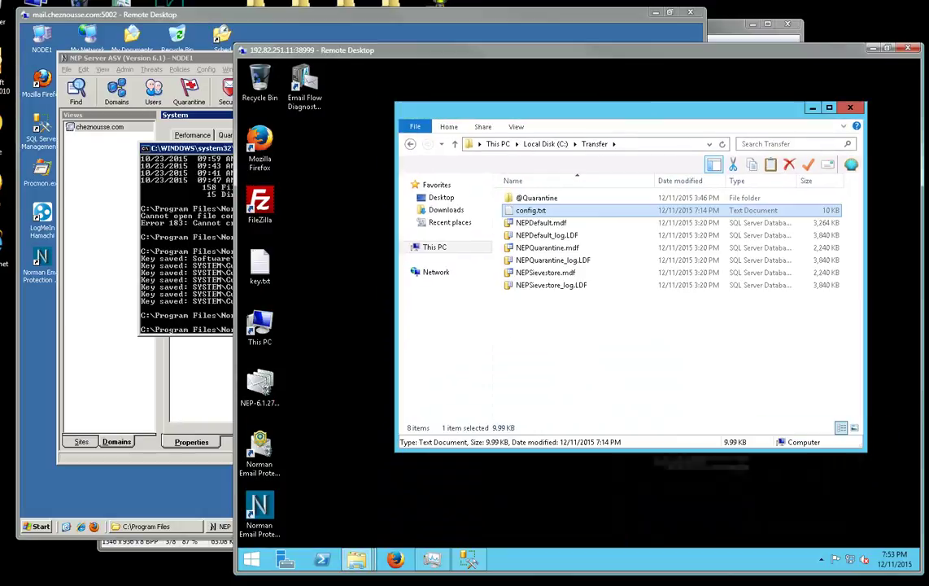
pyautogui.click(357, 559)
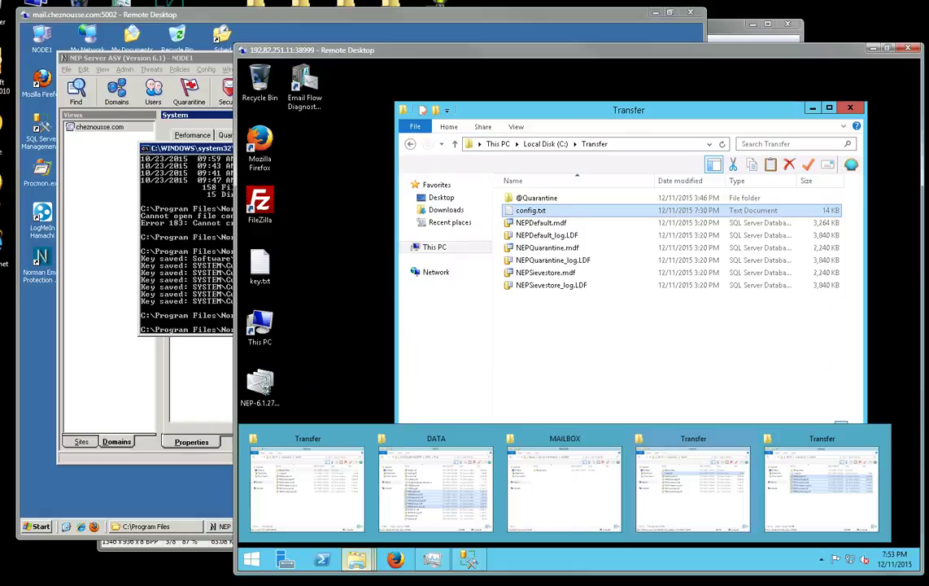
pyautogui.click(187, 277)
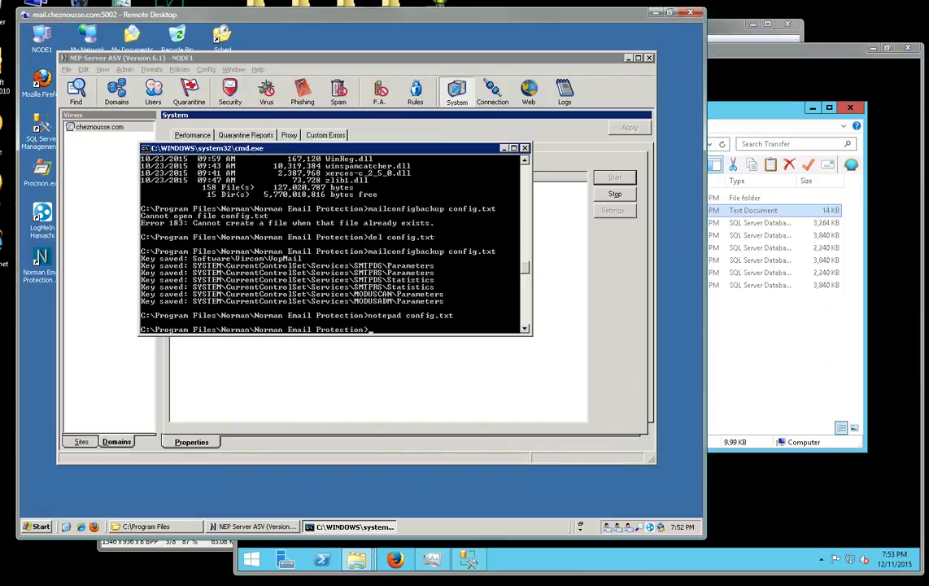
# Close the command prompt, stop all NEP services, minimize the console, and launch SSMS Express.
pyautogui.hotkey('alt', 'F4')
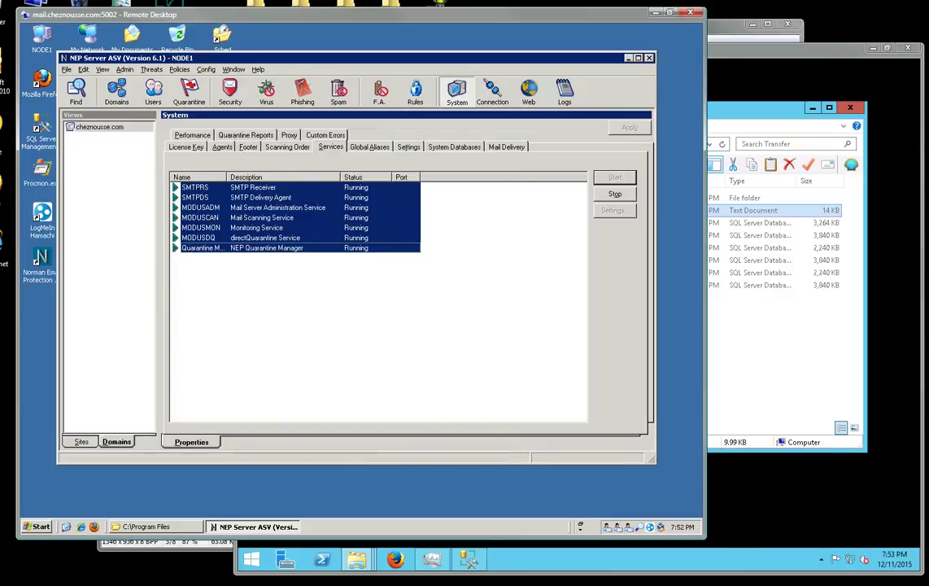
pyautogui.click(615, 193)
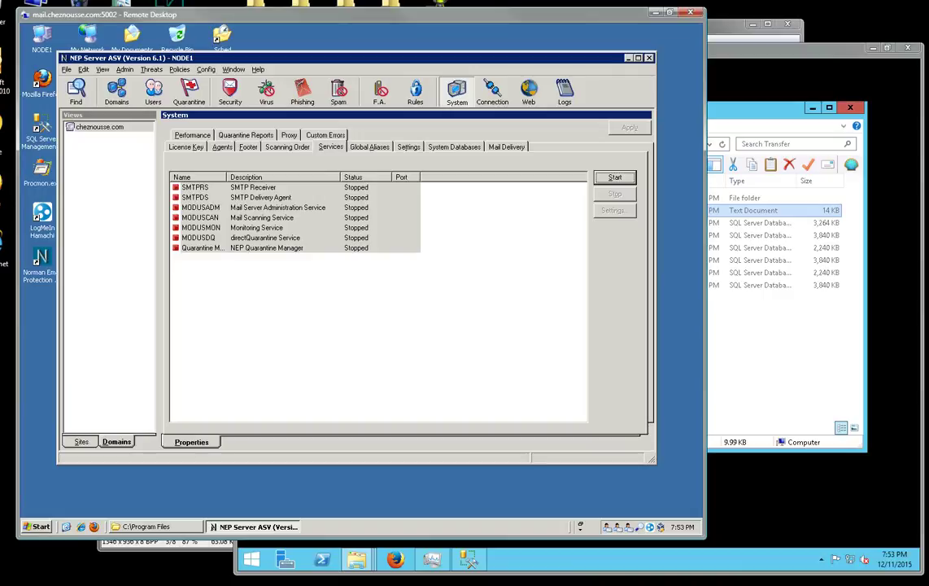
pyautogui.click(629, 58)
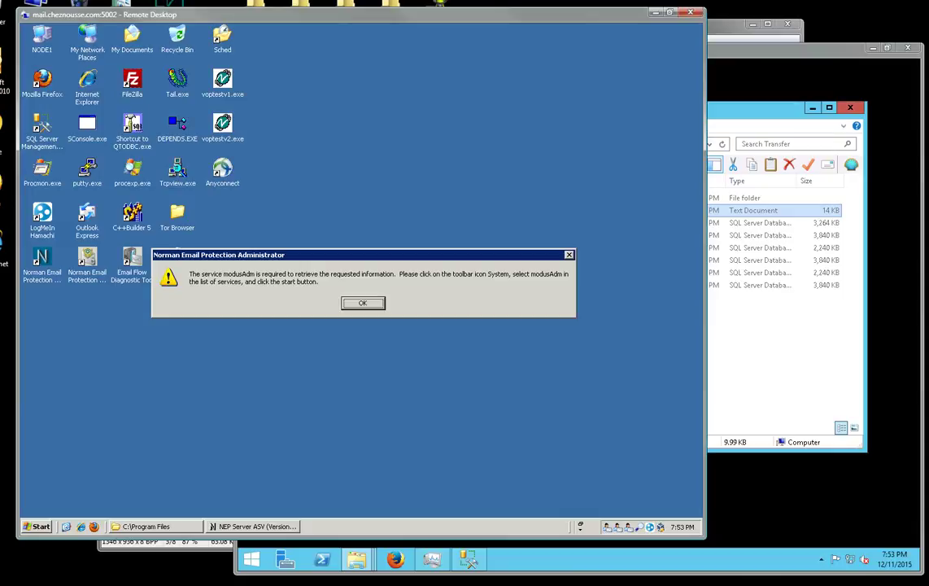
pyautogui.press('Return')
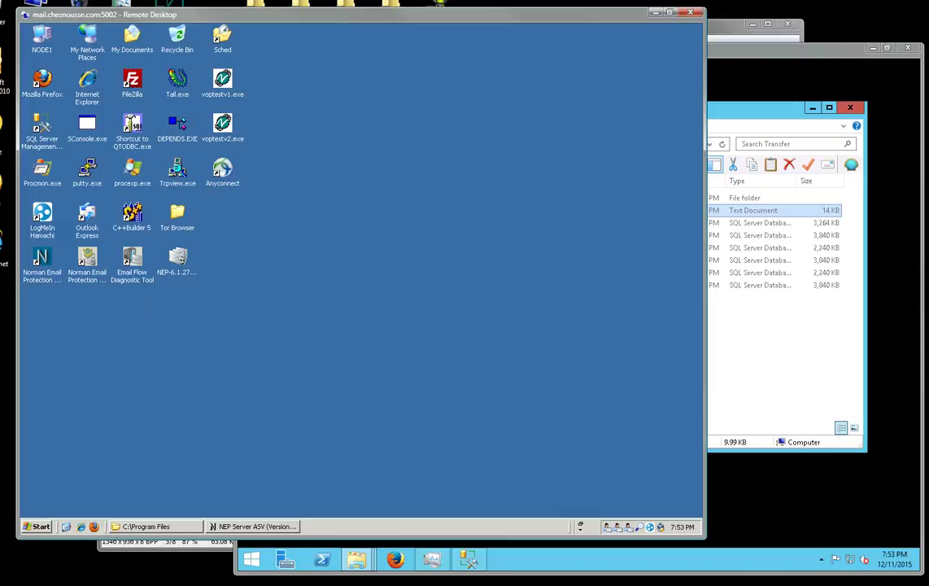
pyautogui.doubleClick(42, 126)
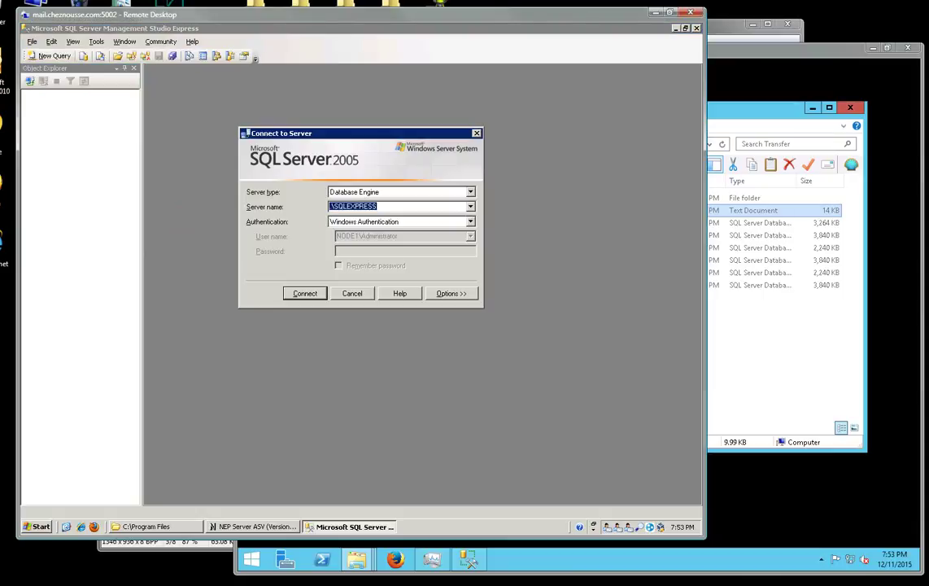
# Connect to .\SQLEXPRESS and detach the NEPDefault database.
pyautogui.press('Return')
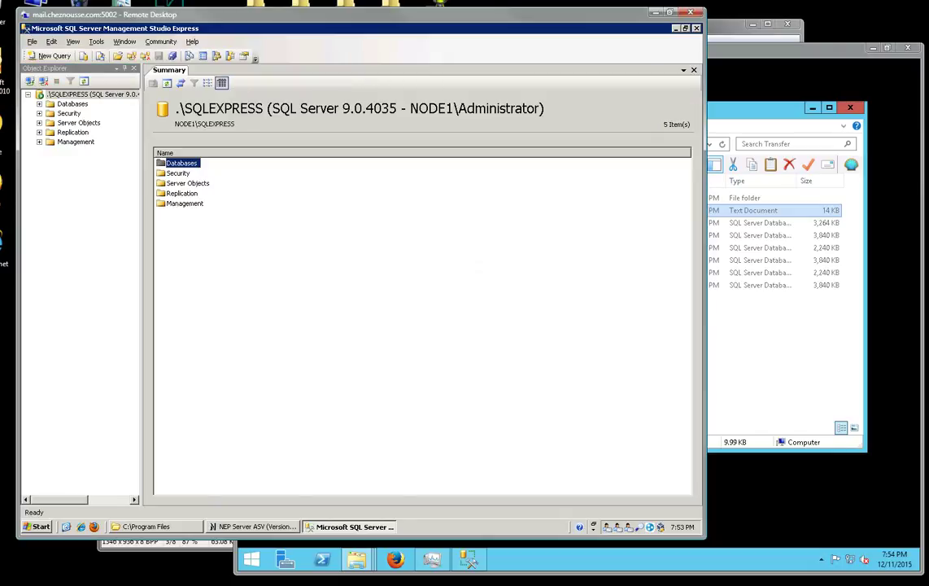
pyautogui.click(39, 104)
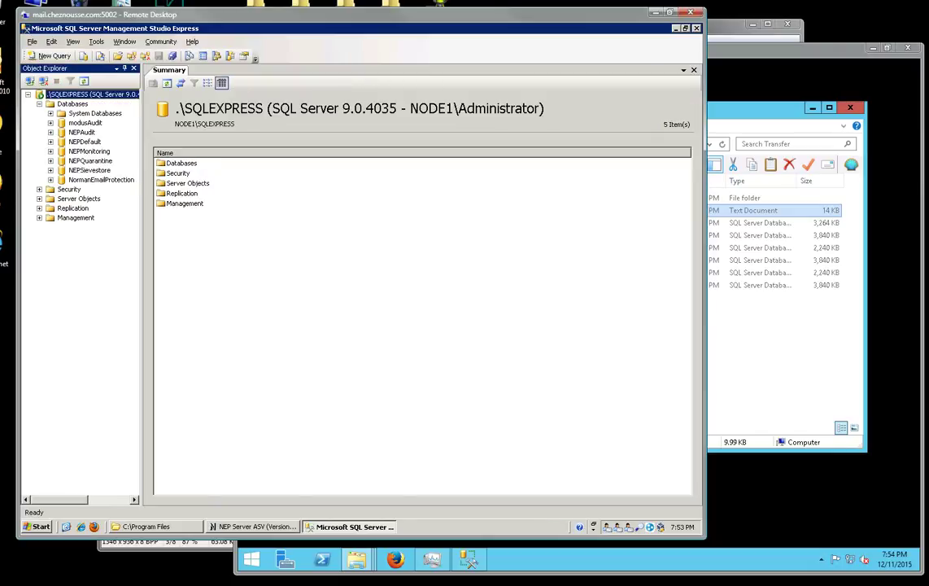
pyautogui.click(81, 142)
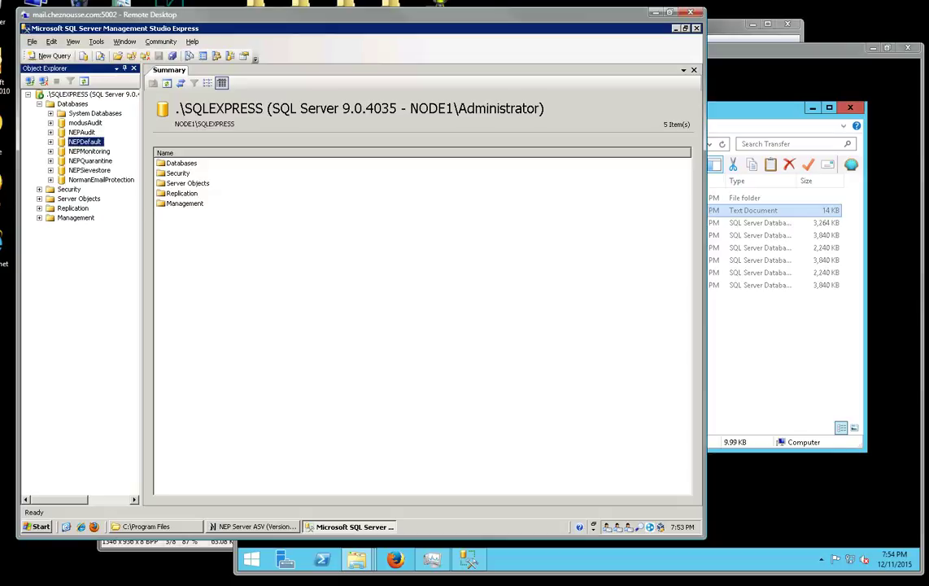
pyautogui.rightClick(78, 144)
pyautogui.moveTo(113, 194)
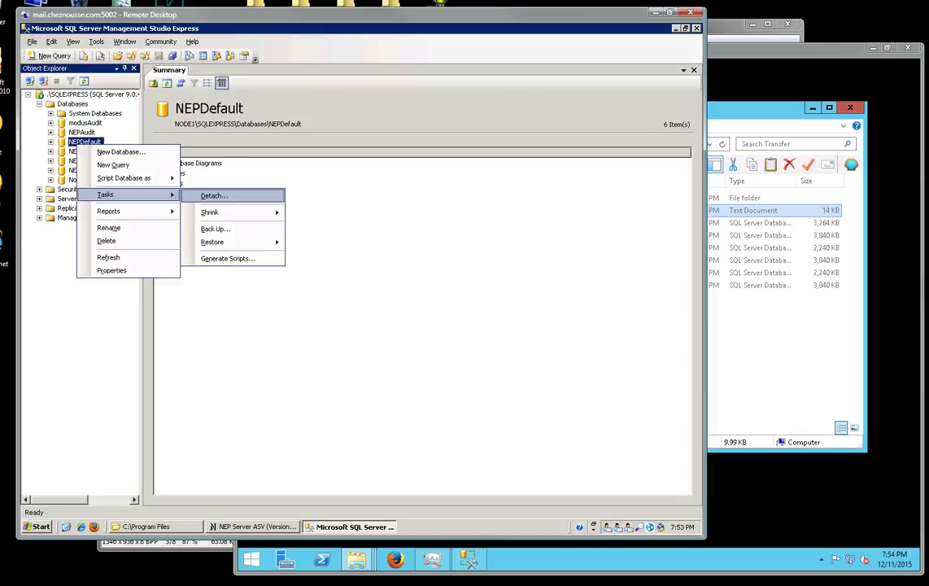
pyautogui.click(214, 195)
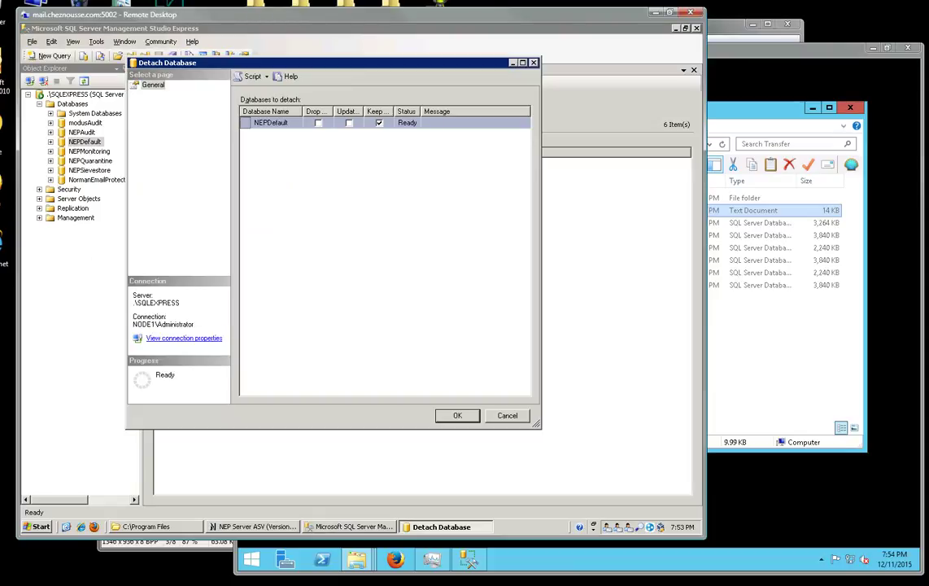
pyautogui.press('Return')
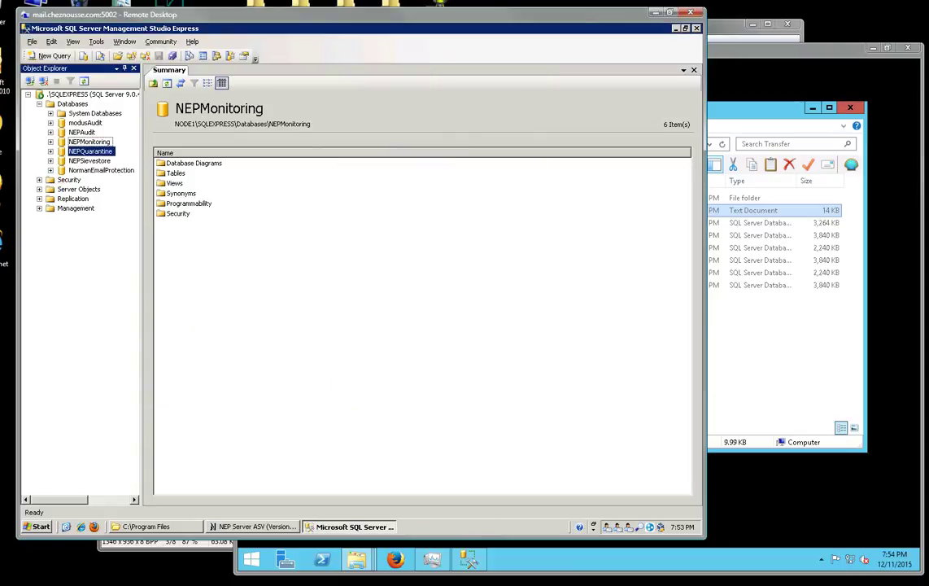
# Detach the NEPQuarantine and NEPSievestore databases as well.
pyautogui.rightClick(91, 152)
pyautogui.moveTo(122, 203)
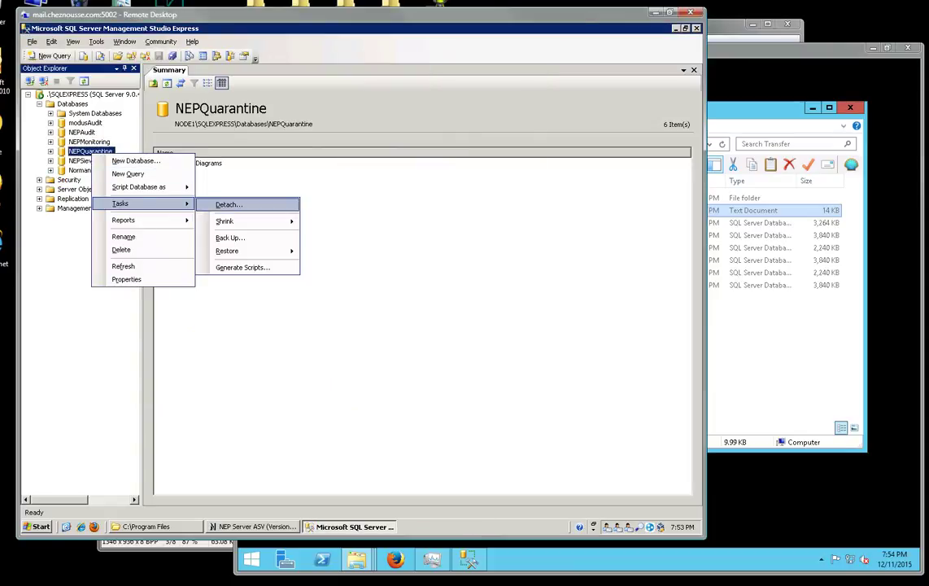
pyautogui.click(229, 204)
pyautogui.press('Return')
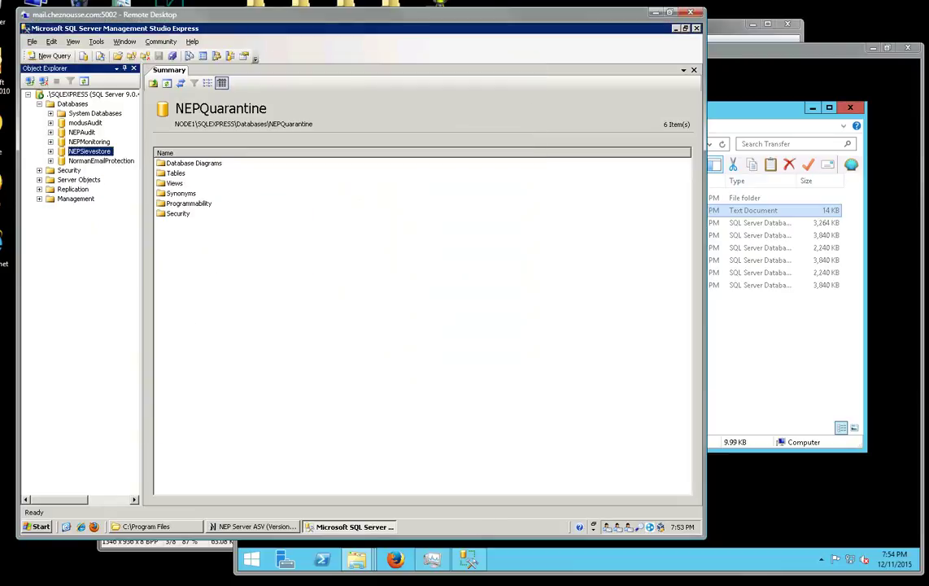
pyautogui.rightClick(94, 152)
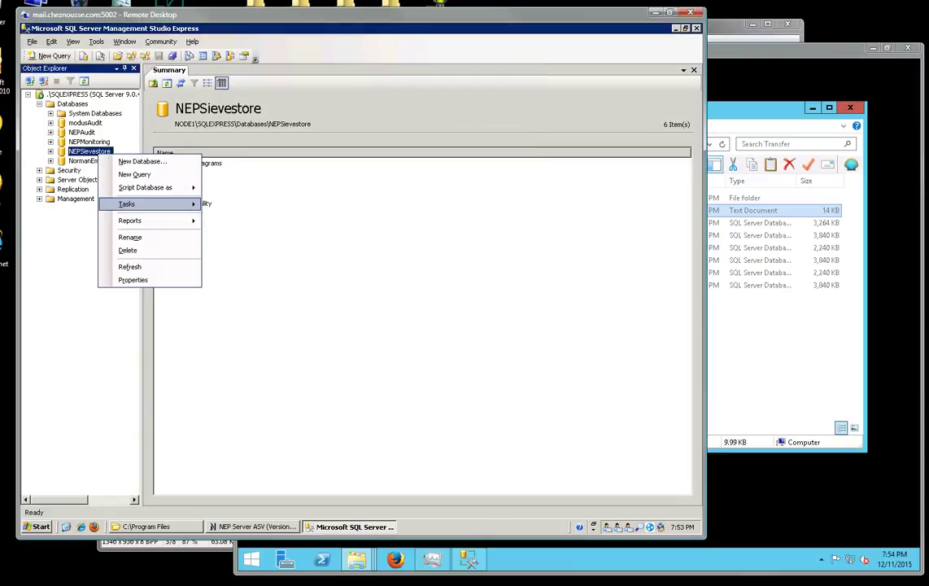
pyautogui.moveTo(126, 204)
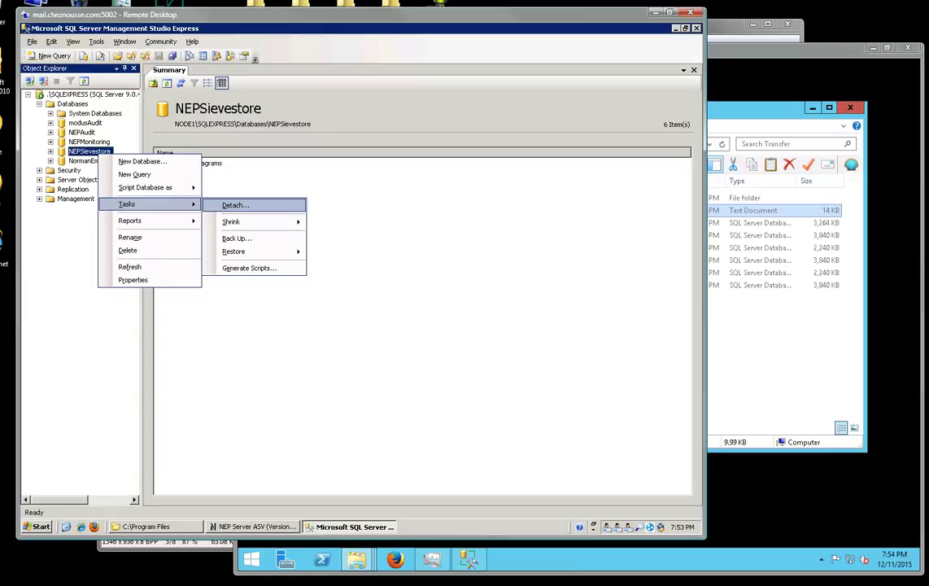
pyautogui.click(235, 205)
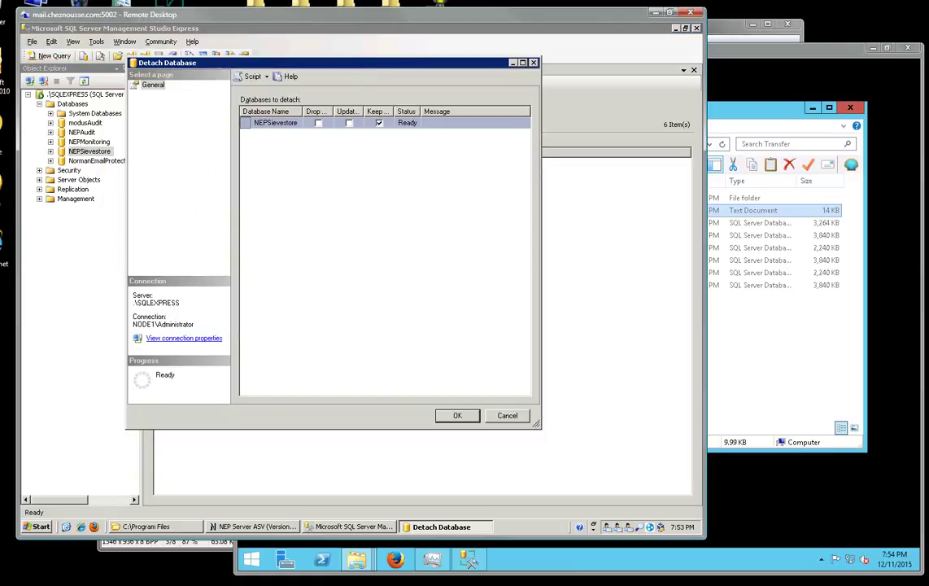
pyautogui.press('Return')
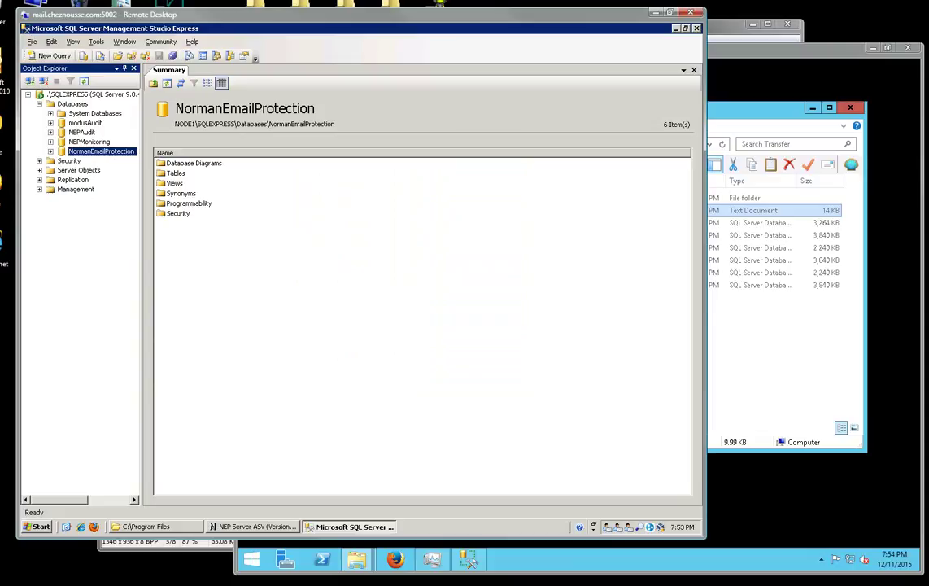
# Close Management Studio and browse to Program Files\Microsoft SQL Server\MSSQL.1\MSSQL\Data.
pyautogui.click(696, 28)
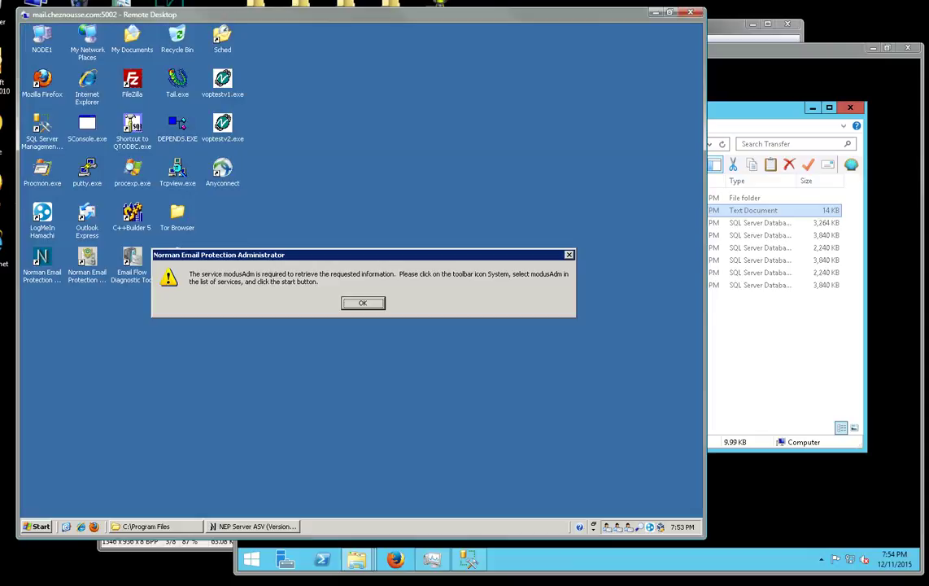
pyautogui.click(363, 302)
pyautogui.click(155, 526)
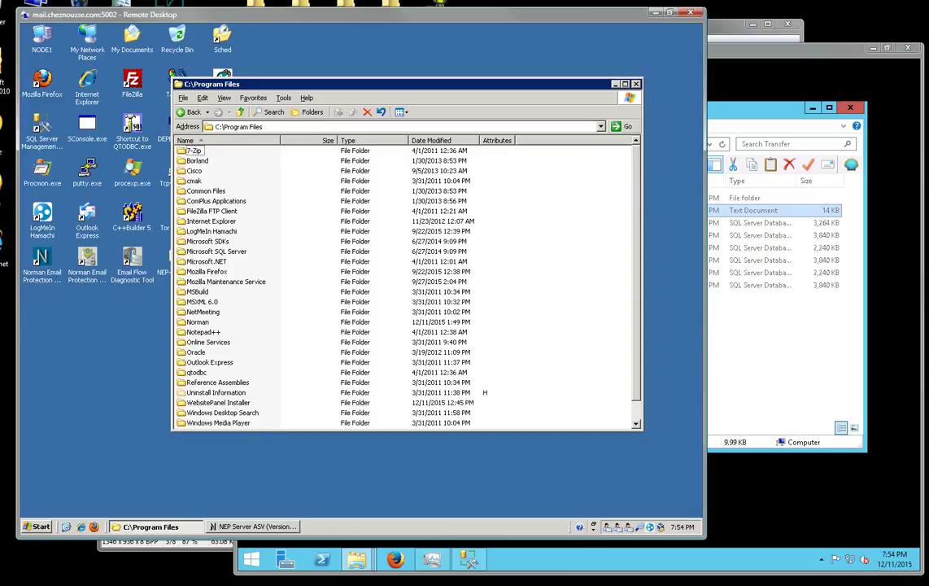
pyautogui.click(209, 362)
pyautogui.scroll(-1, 209, 362)
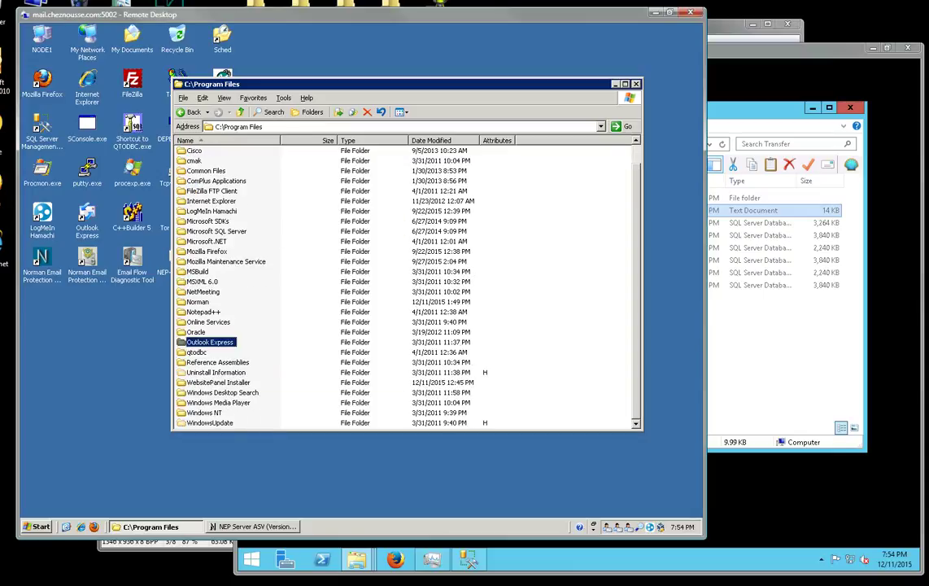
pyautogui.doubleClick(216, 231)
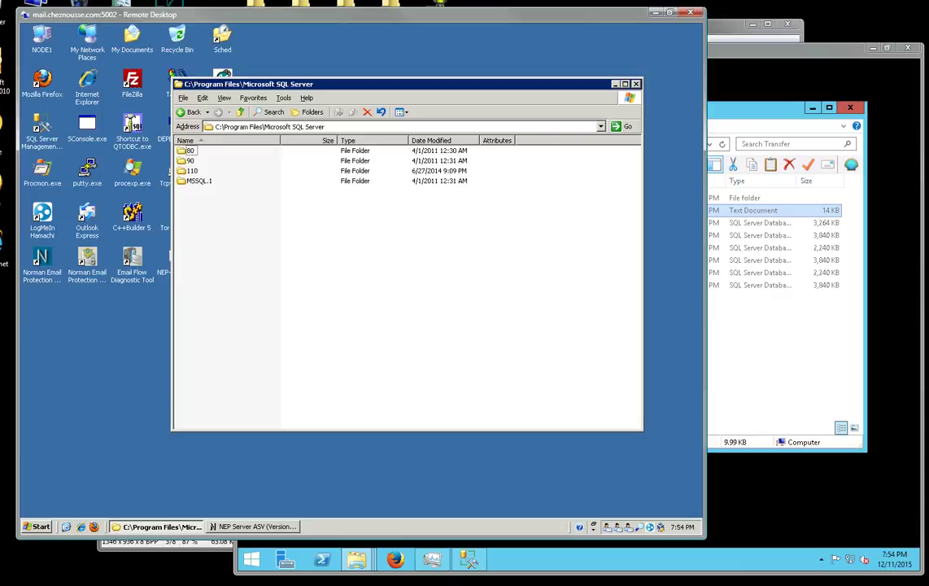
pyautogui.doubleClick(199, 181)
pyautogui.doubleClick(195, 151)
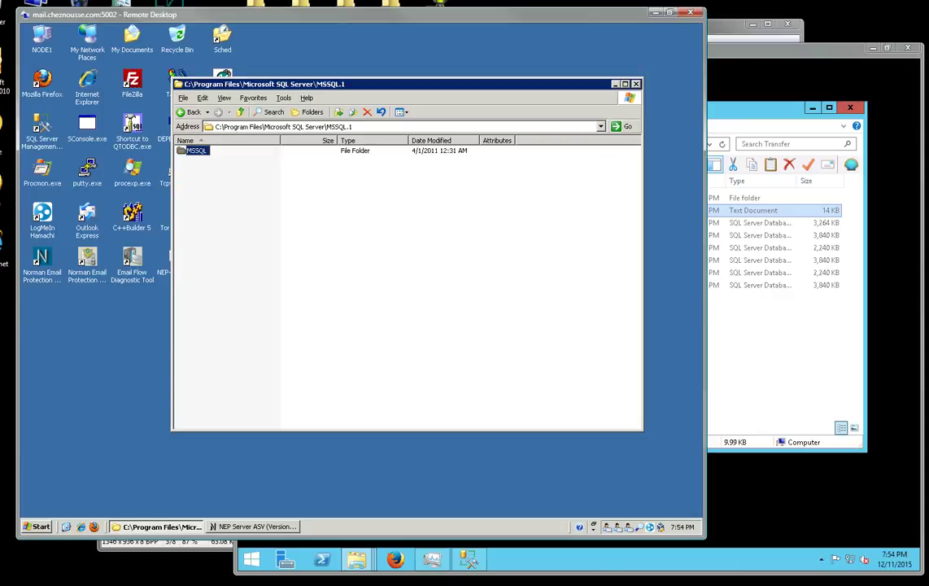
pyautogui.doubleClick(195, 170)
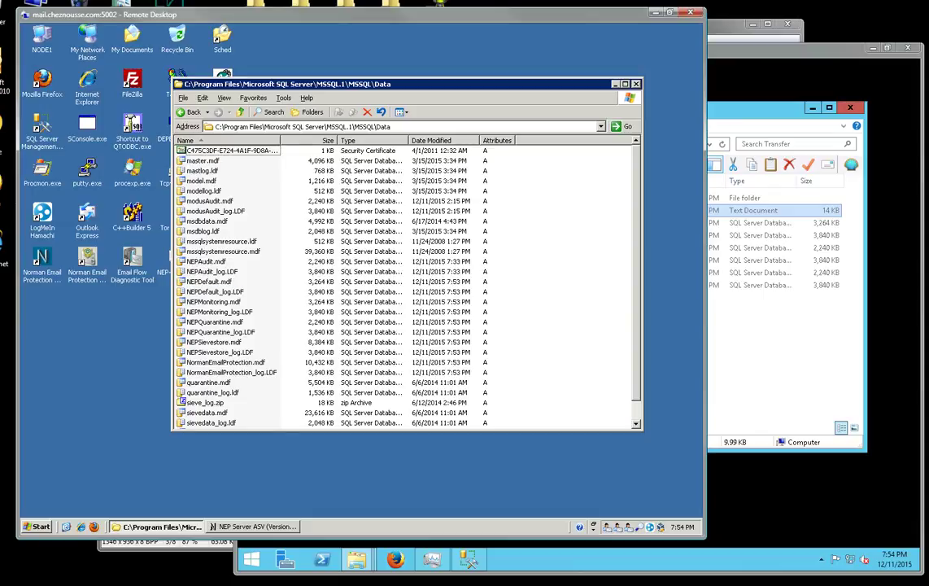
# Select the six NEPDefault, NEPQuarantine and NEPSievestore .mdf/.LDF files, then bring the Transfer window forward.
pyautogui.click(209, 281)
pyautogui.keyDown('shift'); pyautogui.click(215, 292); pyautogui.keyUp('shift')
pyautogui.keyDown('ctrl'); pyautogui.click(215, 322); pyautogui.keyUp('ctrl')
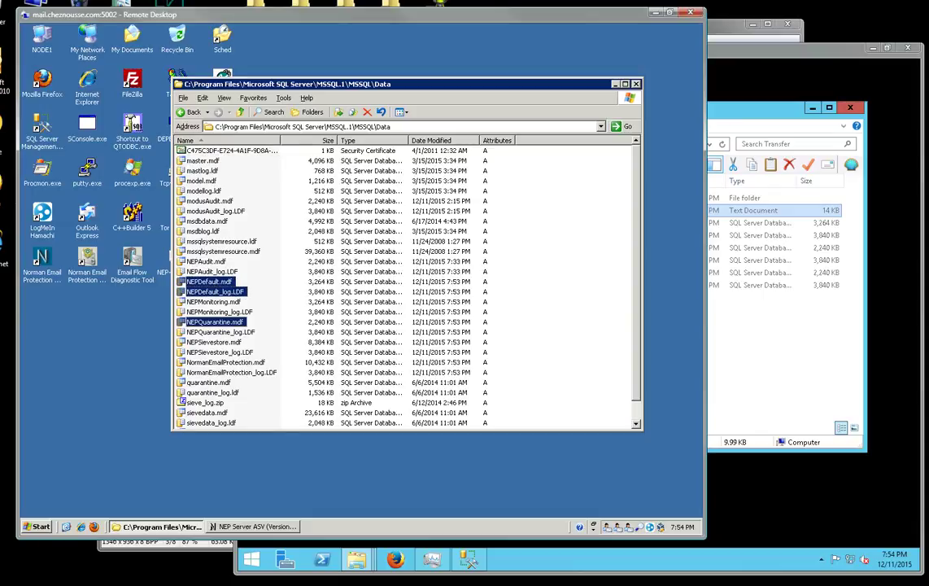
pyautogui.keyDown('ctrl'); pyautogui.click(215, 332); pyautogui.keyUp('ctrl')
pyautogui.keyDown('ctrl'); pyautogui.click(214, 343); pyautogui.keyUp('ctrl')
pyautogui.keyDown('ctrl'); pyautogui.click(218, 352); pyautogui.keyUp('ctrl')
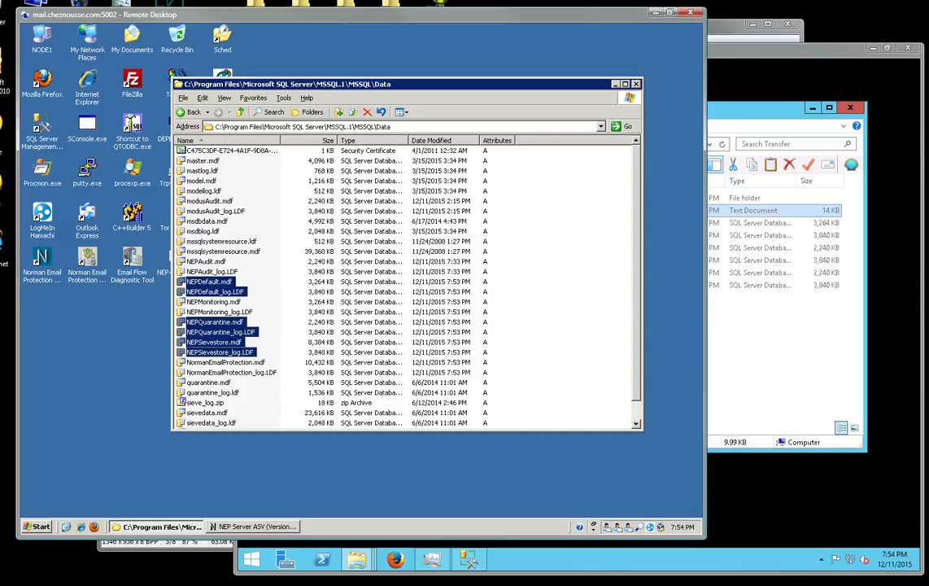
pyautogui.click(264, 544)
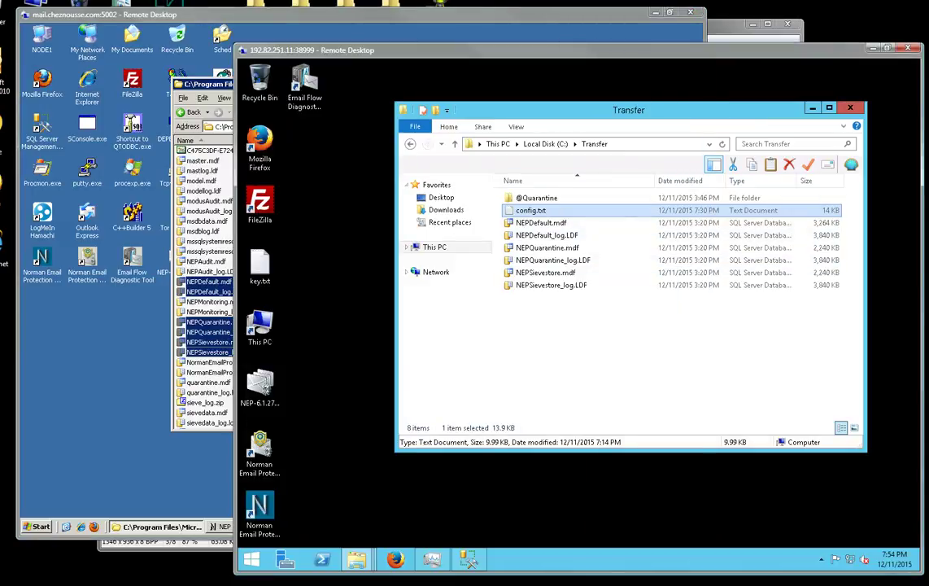
# On the old server, close the Data folder and NEP console, then connect SSMS Express to .\SQLEXPRESS.
pyautogui.click(114, 374)
pyautogui.click(636, 84)
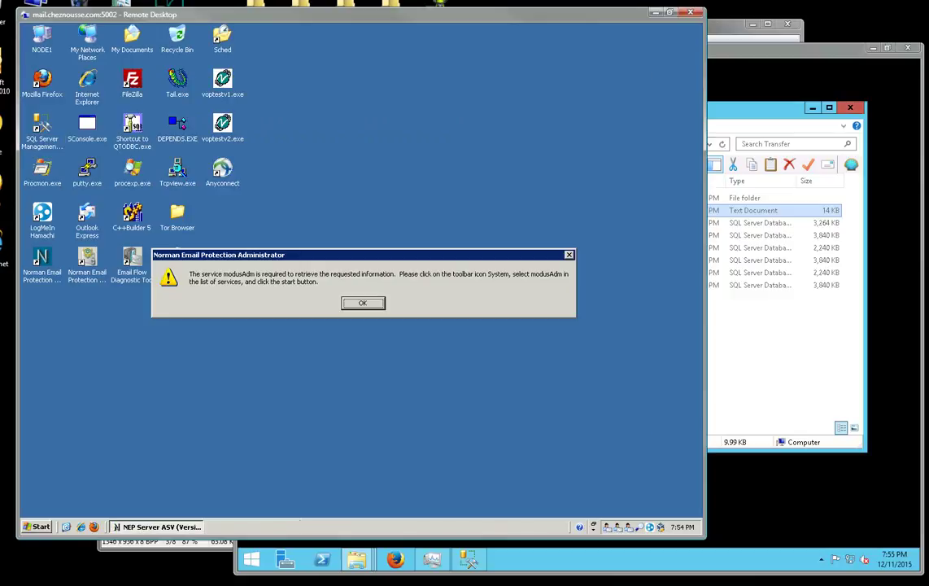
pyautogui.press('Return')
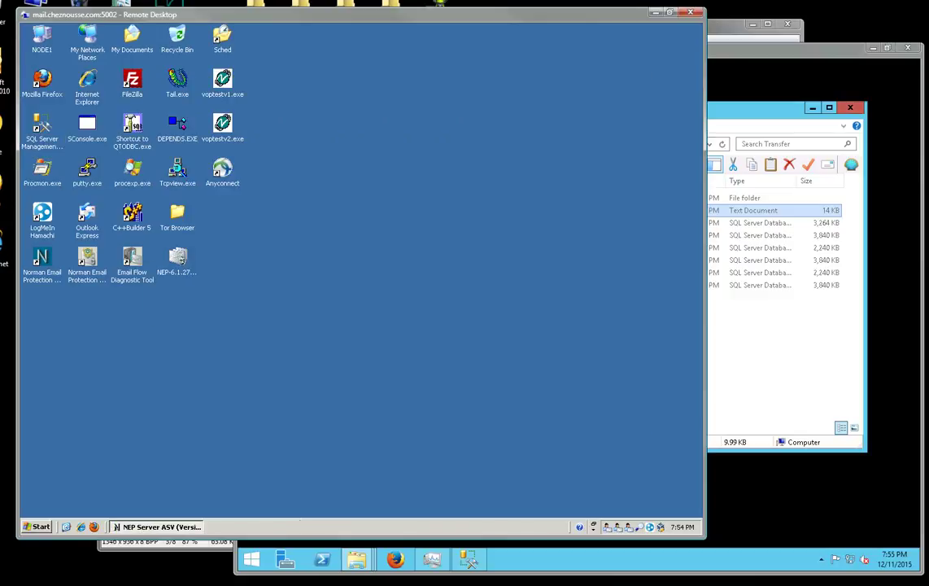
pyautogui.hotkey('alt', 'F4')
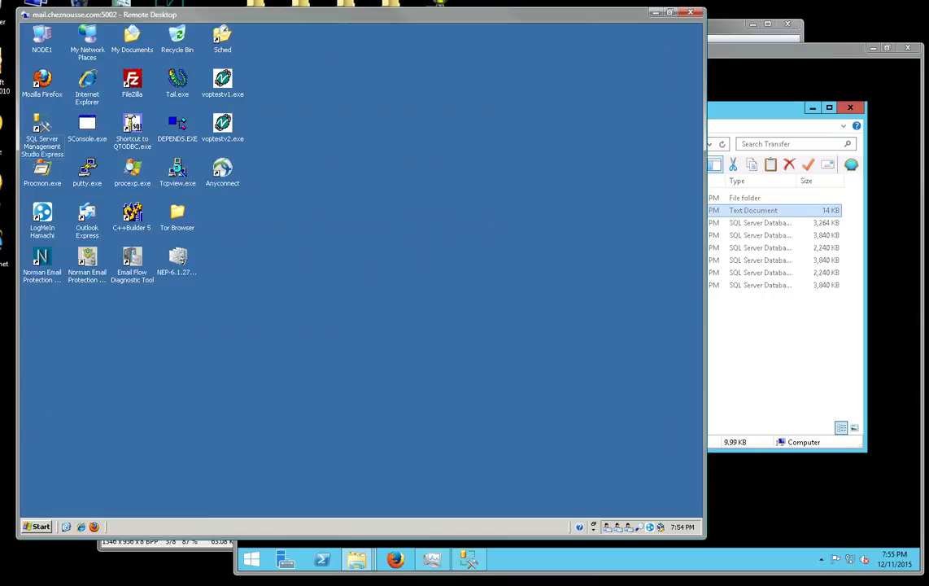
pyautogui.doubleClick(41, 127)
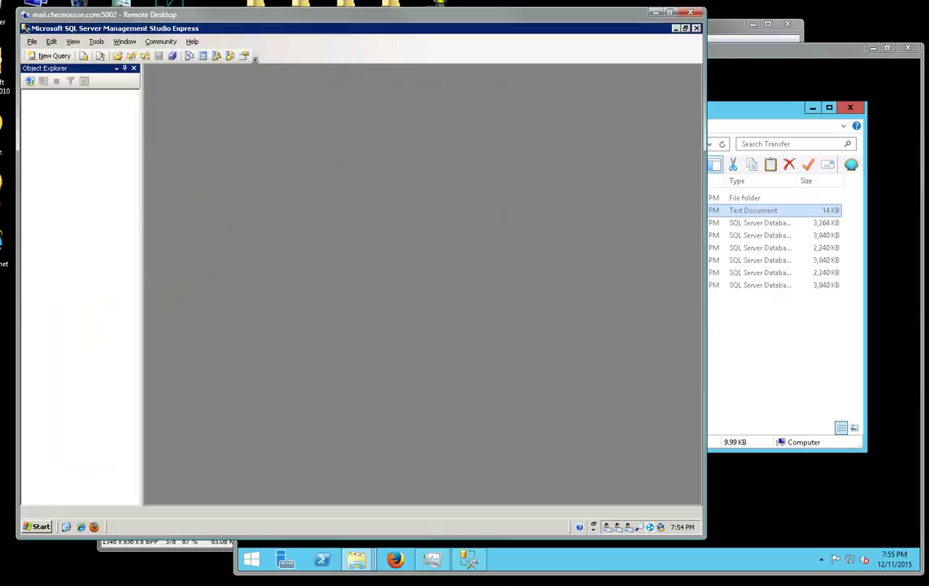
pyautogui.press('Return')
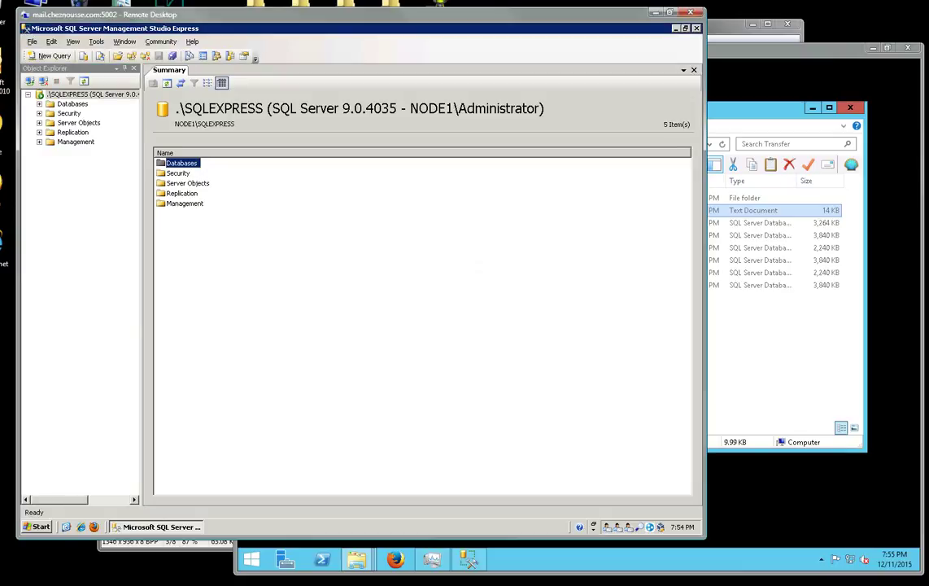
pyautogui.click(71, 103)
# Attach NEPDefault.mdf through the Attach Databases dialog.
pyautogui.rightClick(58, 104)
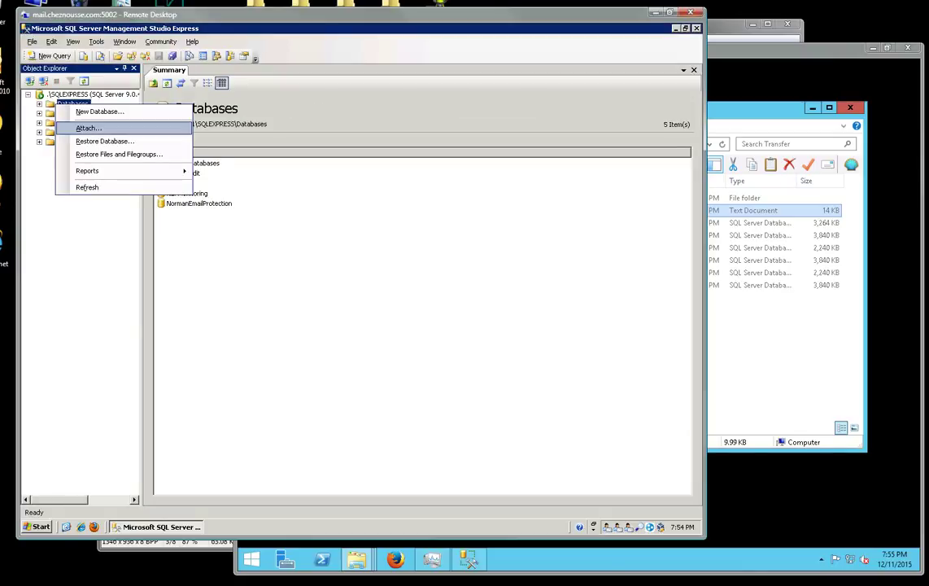
pyautogui.click(88, 128)
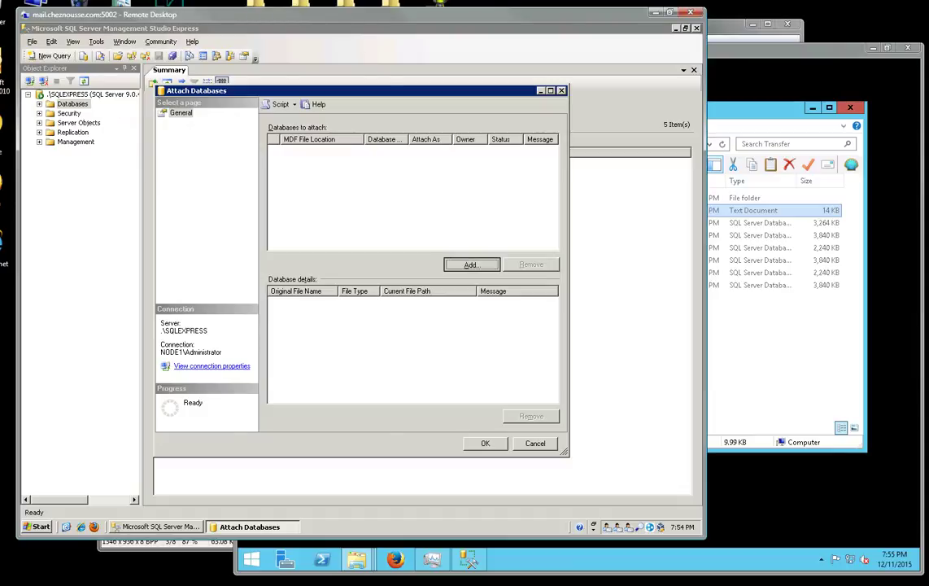
pyautogui.click(472, 264)
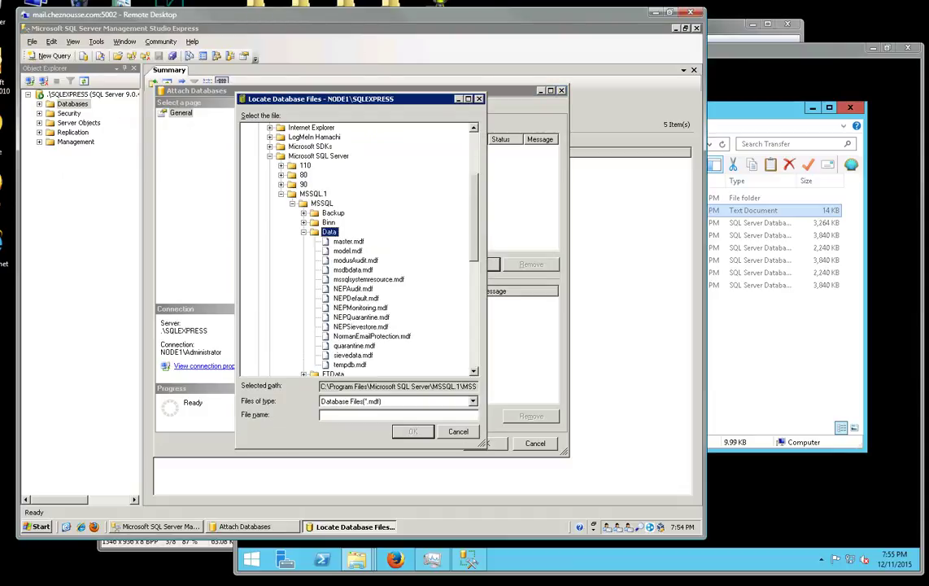
pyautogui.click(355, 298)
pyautogui.click(413, 431)
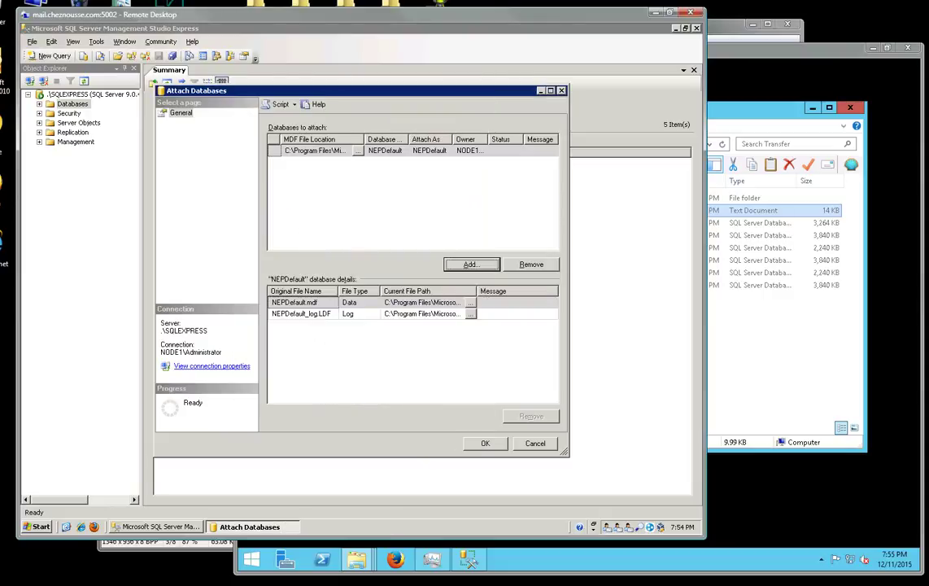
pyautogui.click(472, 264)
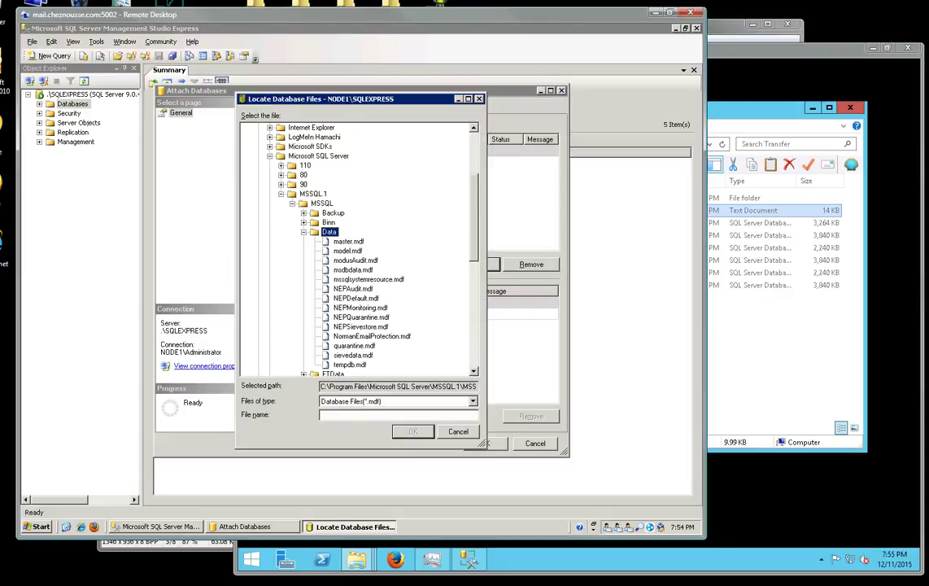
pyautogui.click(458, 431)
pyautogui.press('Return')
pyautogui.click(356, 298)
pyautogui.press('Return')
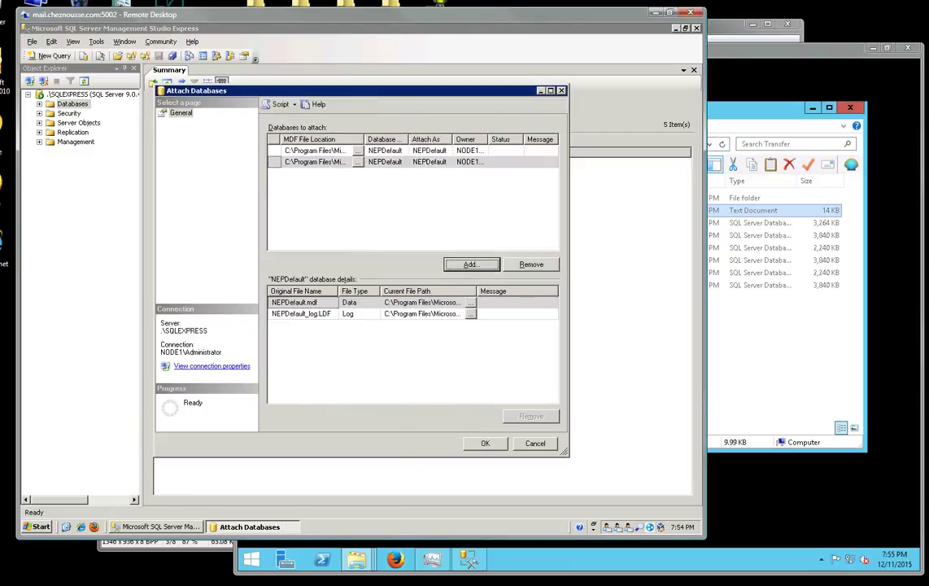
pyautogui.click(485, 442)
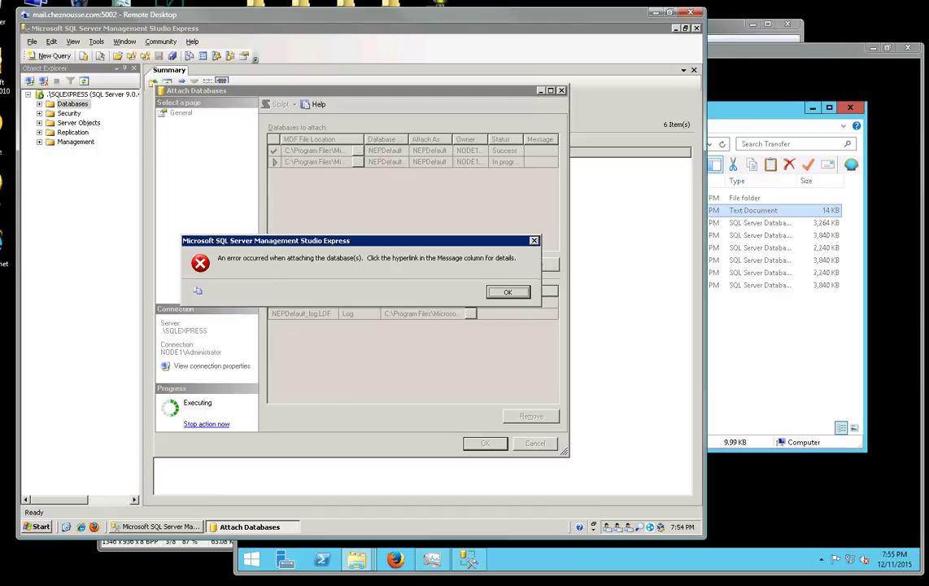
# Dismiss the attach error, remove the duplicate NEPDefault entry, and cancel the file browser.
pyautogui.press('Return')
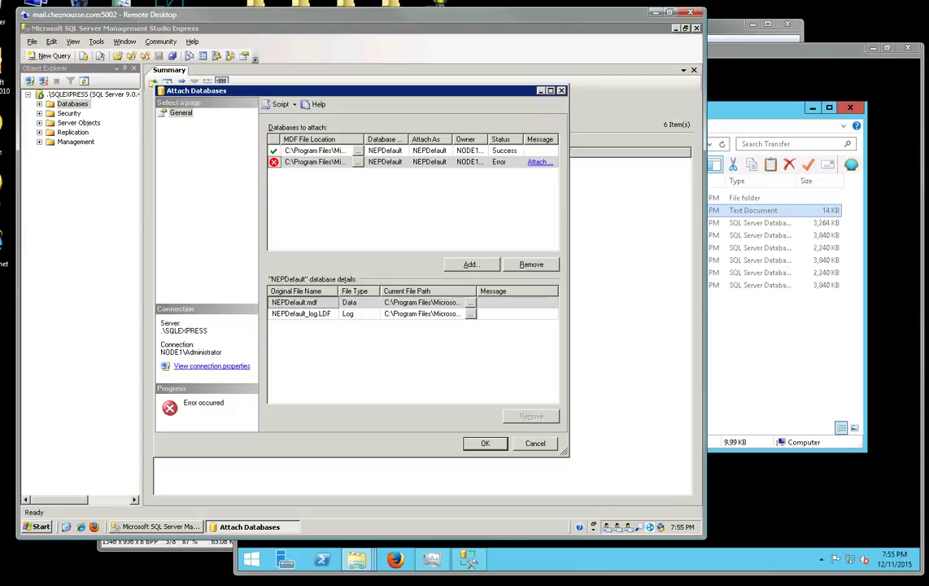
pyautogui.click(531, 264)
pyautogui.click(470, 263)
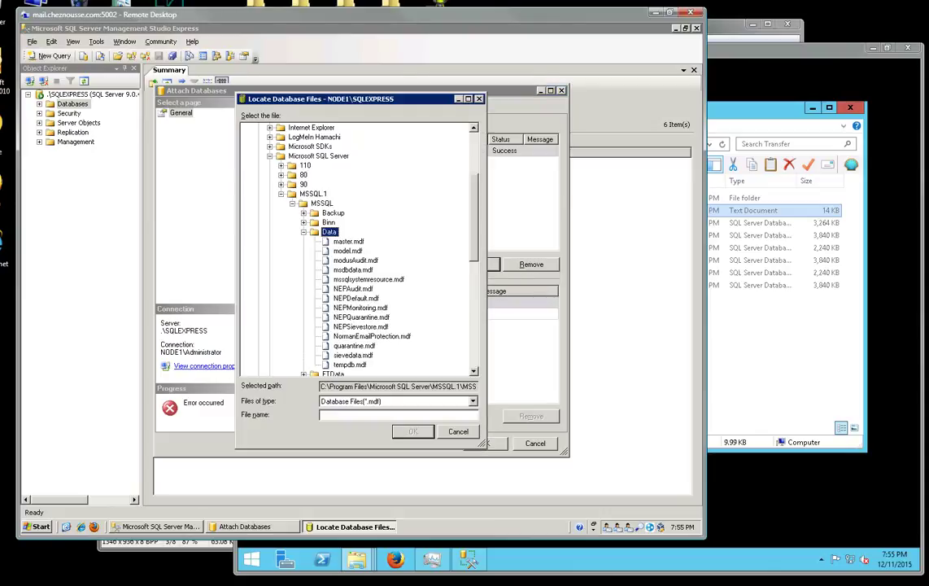
pyautogui.click(458, 431)
# Close the attach window and detach the NEPDefault database via Tasks > Detach.
pyautogui.click(536, 444)
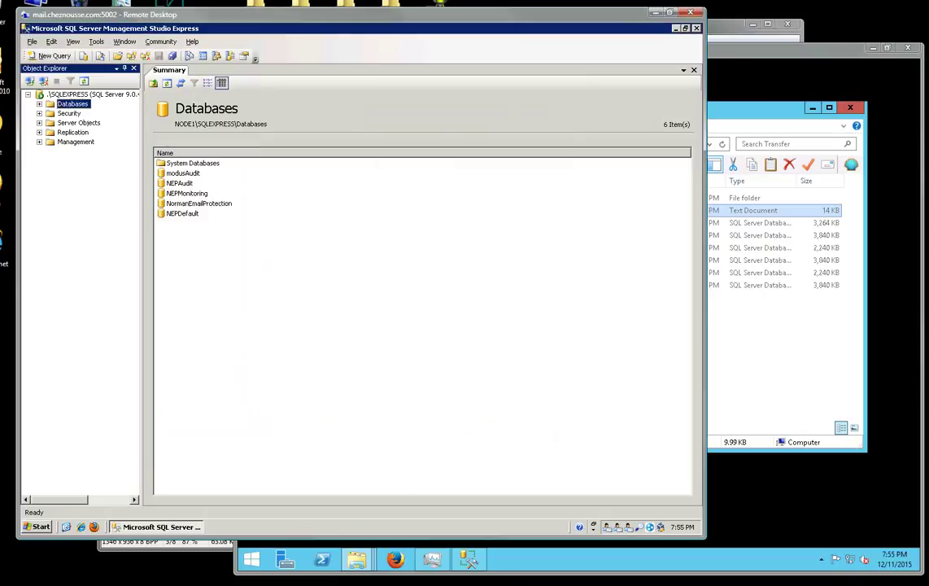
pyautogui.click(39, 104)
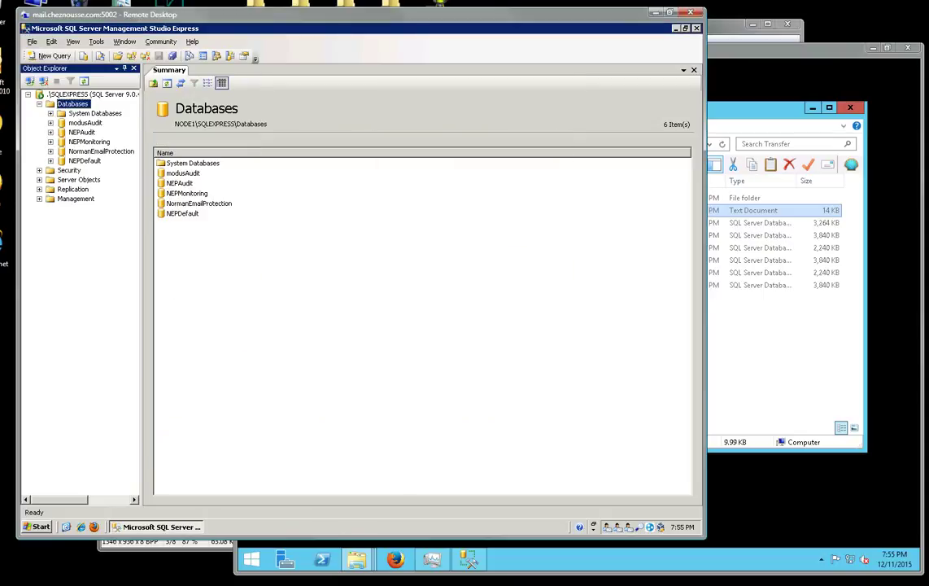
pyautogui.press('Down')
pyautogui.press('Down')
pyautogui.press('Down')
pyautogui.press('Down')
pyautogui.press('Down')
pyautogui.press('Down')
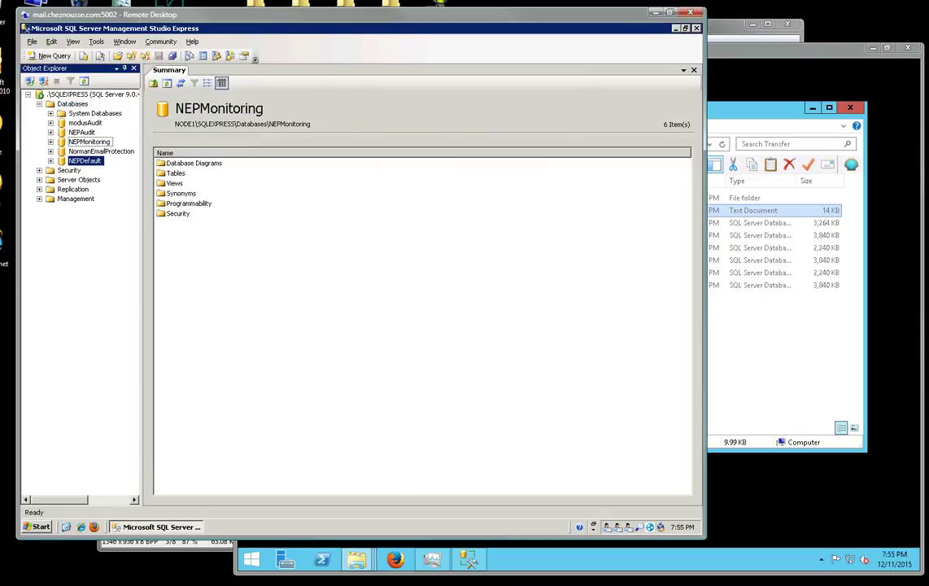
pyautogui.hotkey('shift', 'F10')
pyautogui.press('Down')
pyautogui.press('Down')
pyautogui.press('Down')
pyautogui.press('Right')
pyautogui.press('Return')
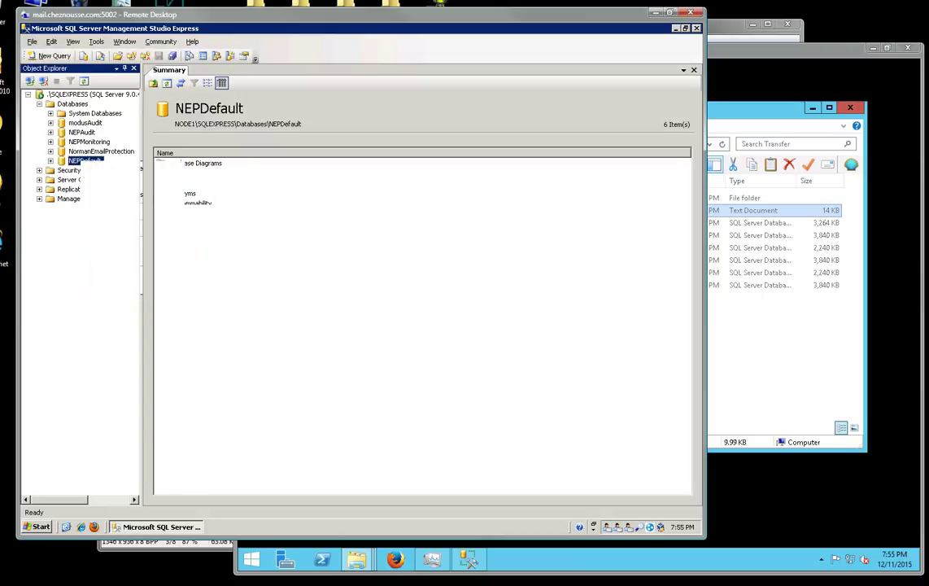
pyautogui.press('Return')
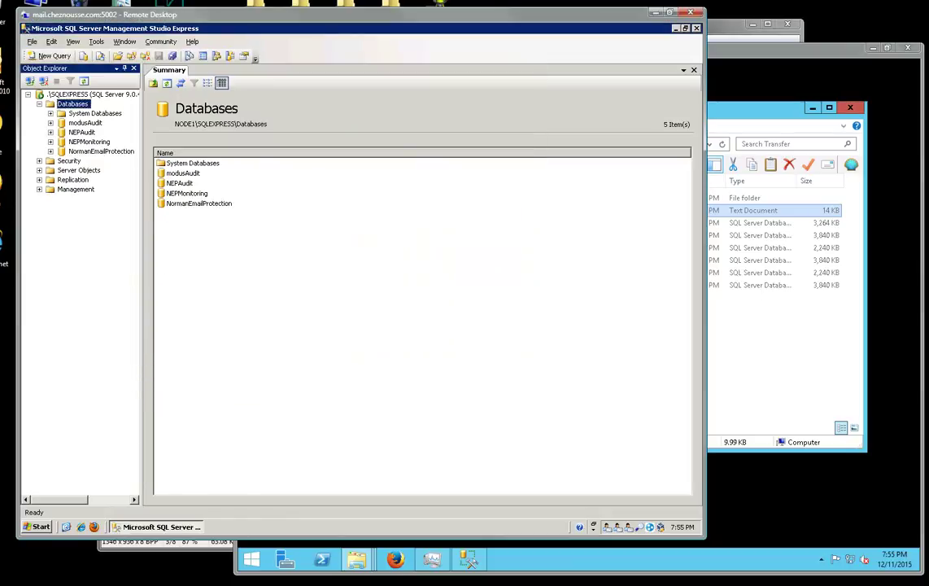
# Reattach NEPDefault.mdf, declining to attach full-text catalogs.
pyautogui.hotkey('shift', 'F10')
pyautogui.press('Down')
pyautogui.press('Down')
pyautogui.press('Return')
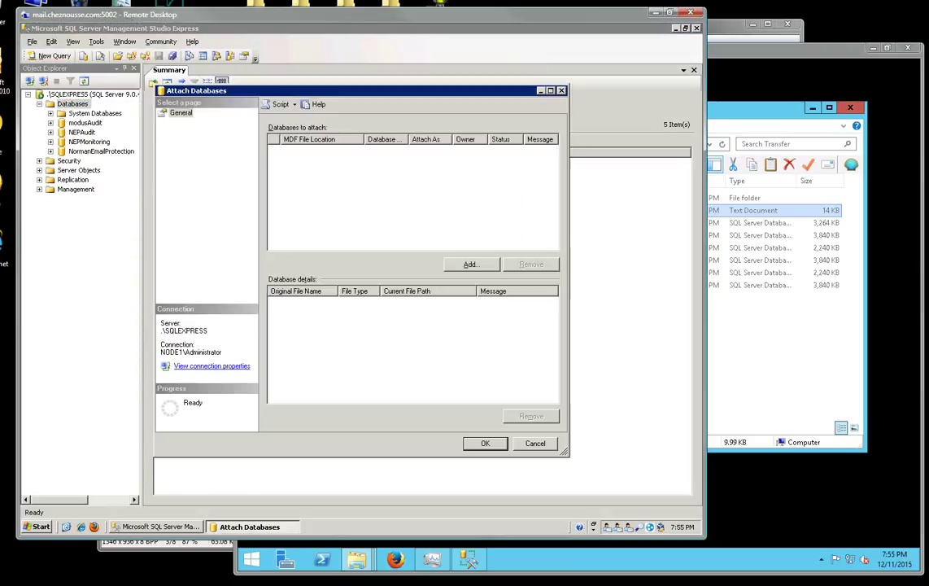
pyautogui.press('Return')
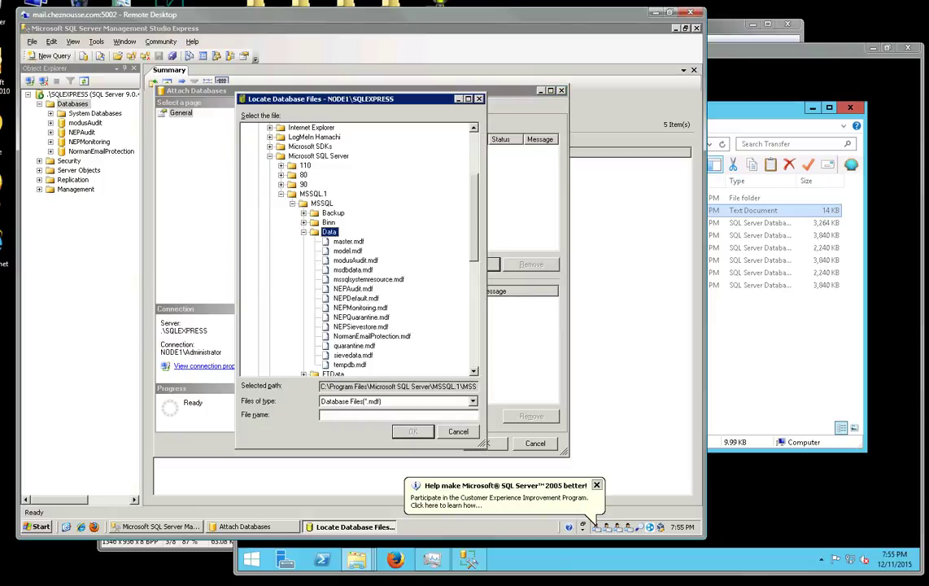
pyautogui.press('Down')
pyautogui.press('Down')
pyautogui.press('Down')
pyautogui.press('Down')
pyautogui.press('Down')
pyautogui.press('Down')
pyautogui.press('Down')
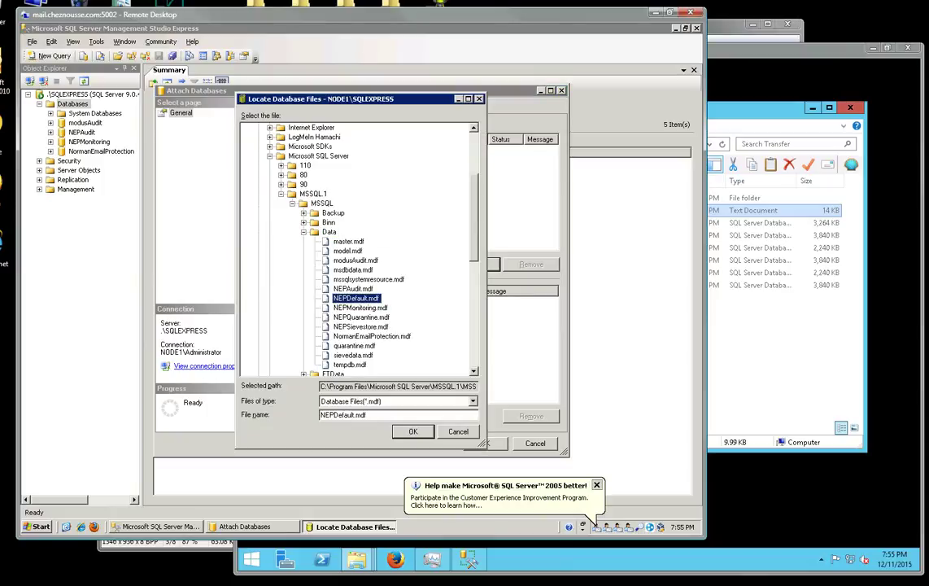
pyautogui.press('Return')
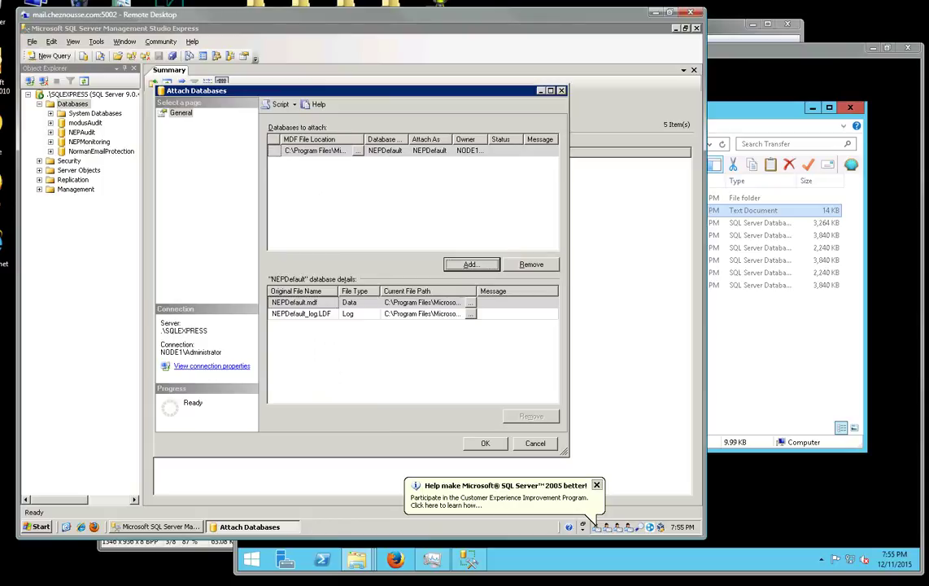
pyautogui.click(486, 444)
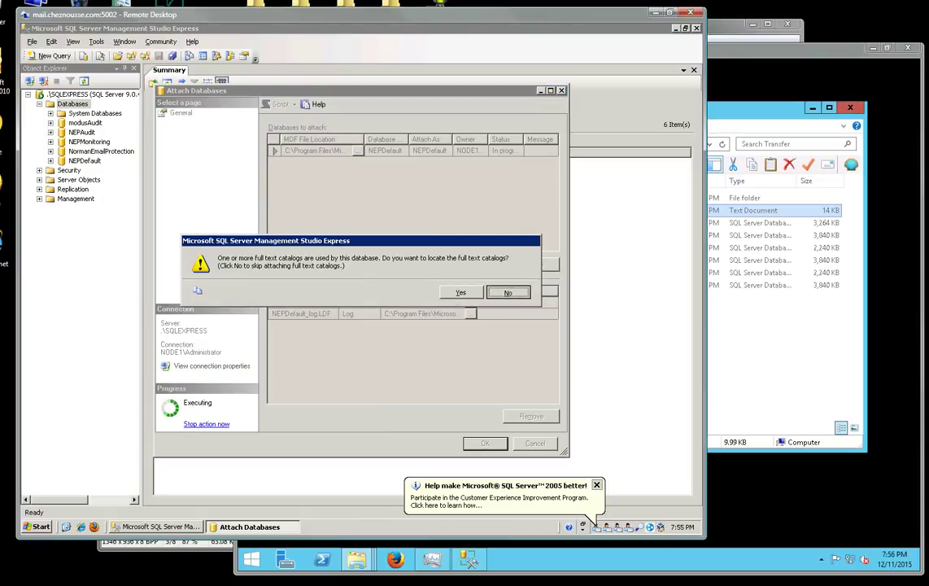
pyautogui.press('Return')
# Attach the NEPQuarantine.mdf database file.
pyautogui.rightClick(58, 104)
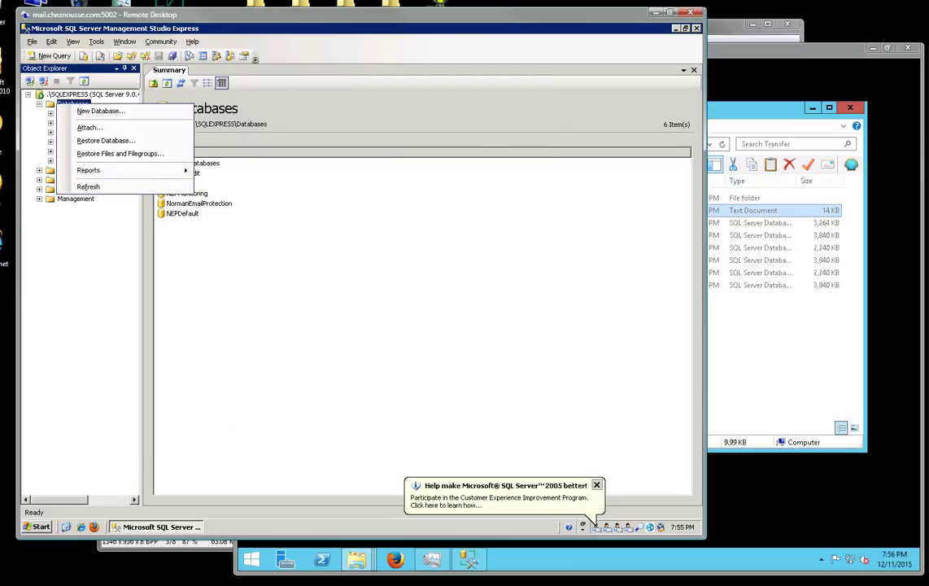
pyautogui.click(89, 127)
pyautogui.click(478, 264)
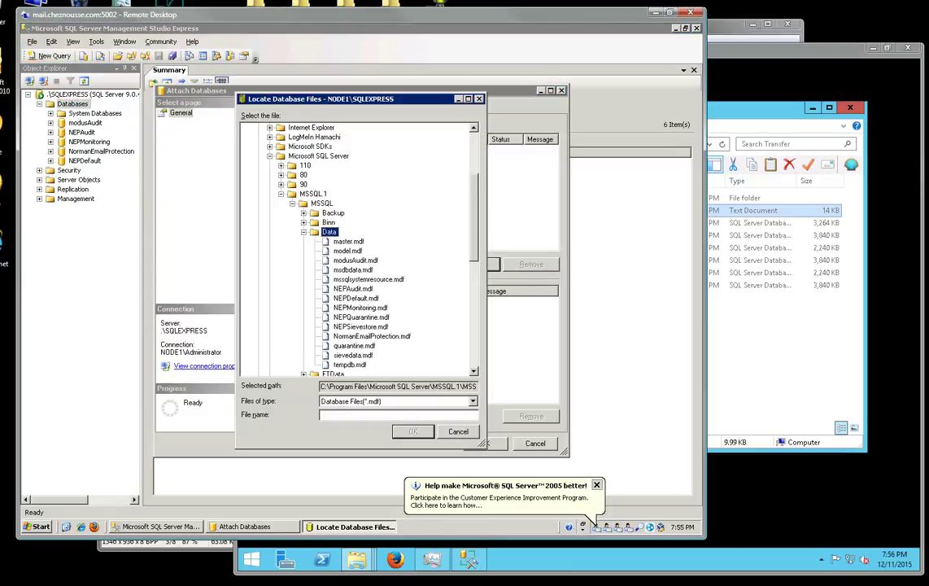
pyautogui.scroll(-1, 358, 285)
pyautogui.click(358, 286)
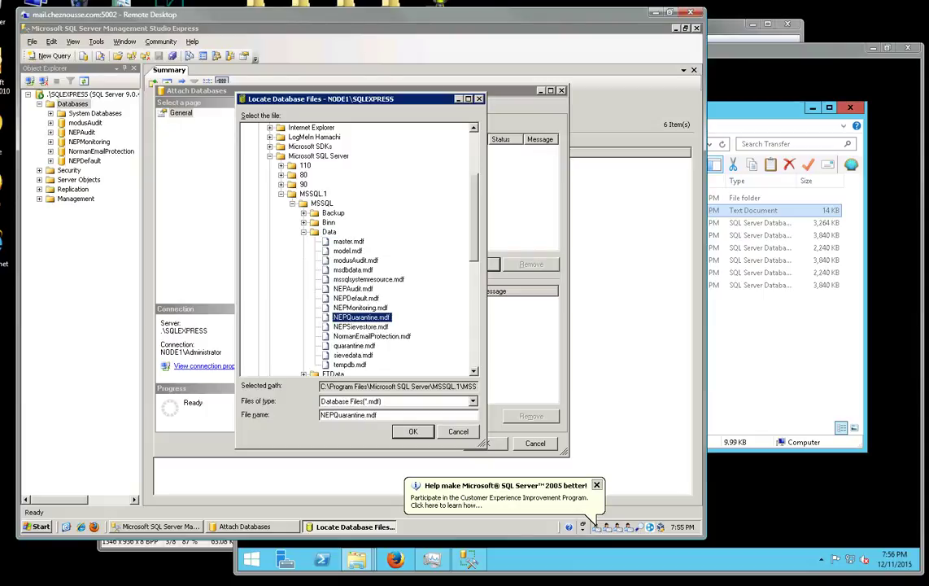
pyautogui.click(412, 431)
pyautogui.click(485, 444)
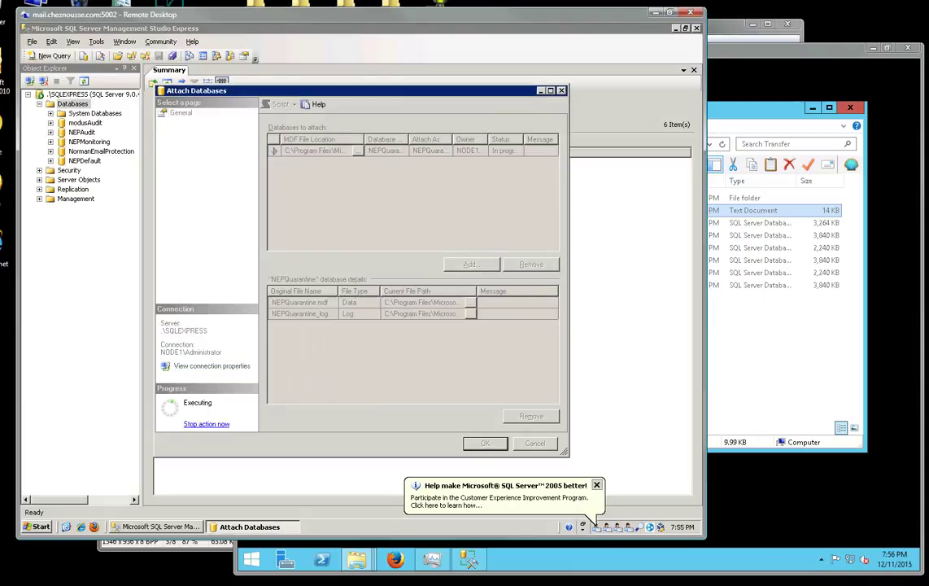
# Attach NEPSievestore.mdf, bringing the database list to eight, then select NEPAudit.
pyautogui.rightClick(71, 104)
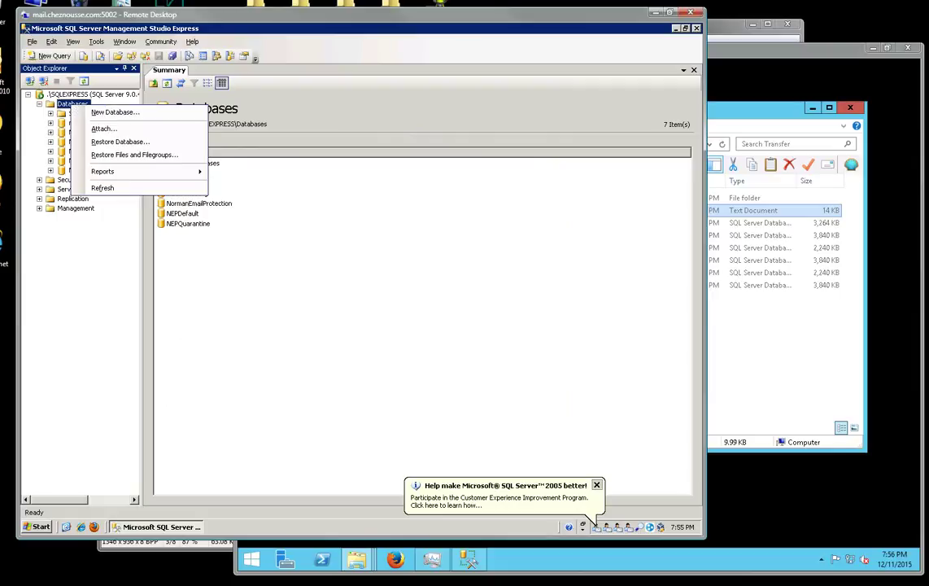
pyautogui.click(89, 115)
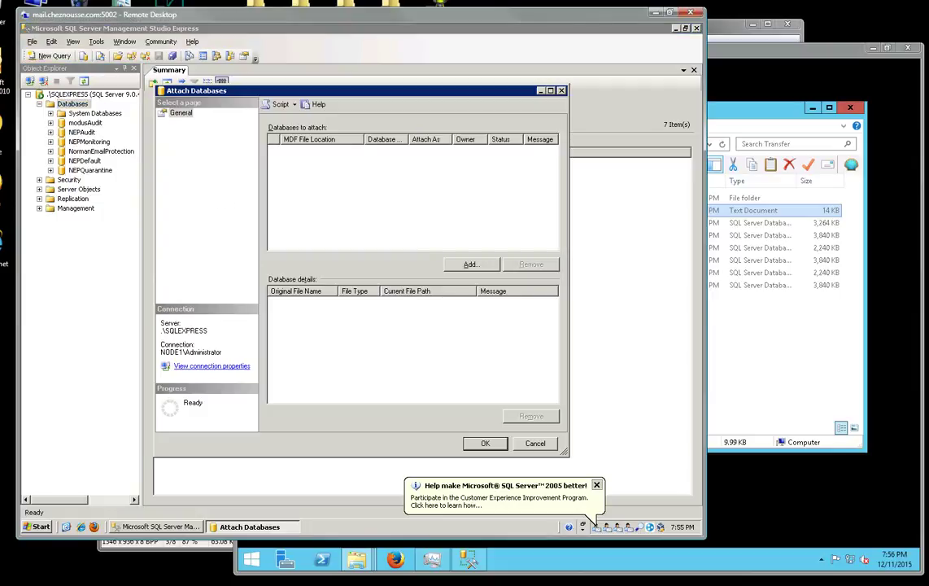
pyautogui.click(471, 264)
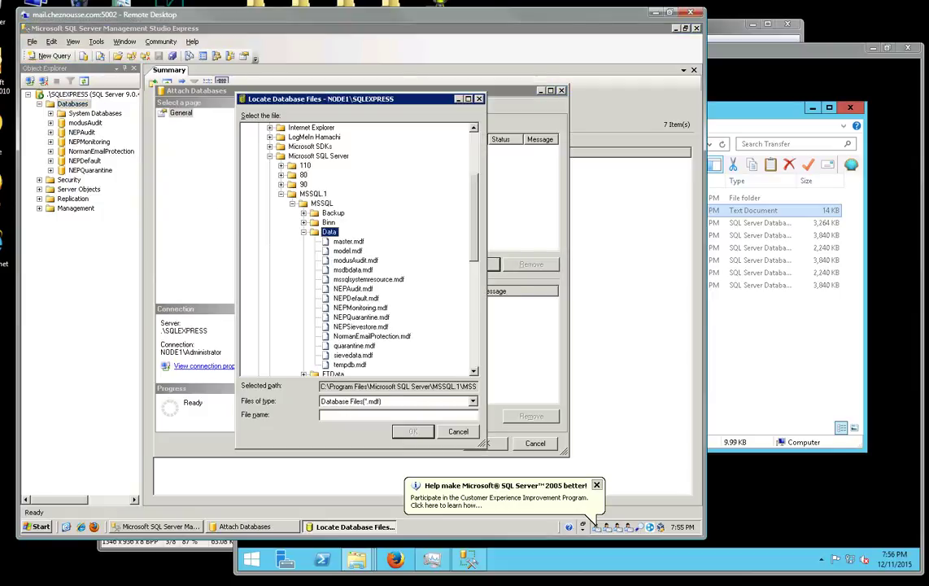
pyautogui.click(361, 327)
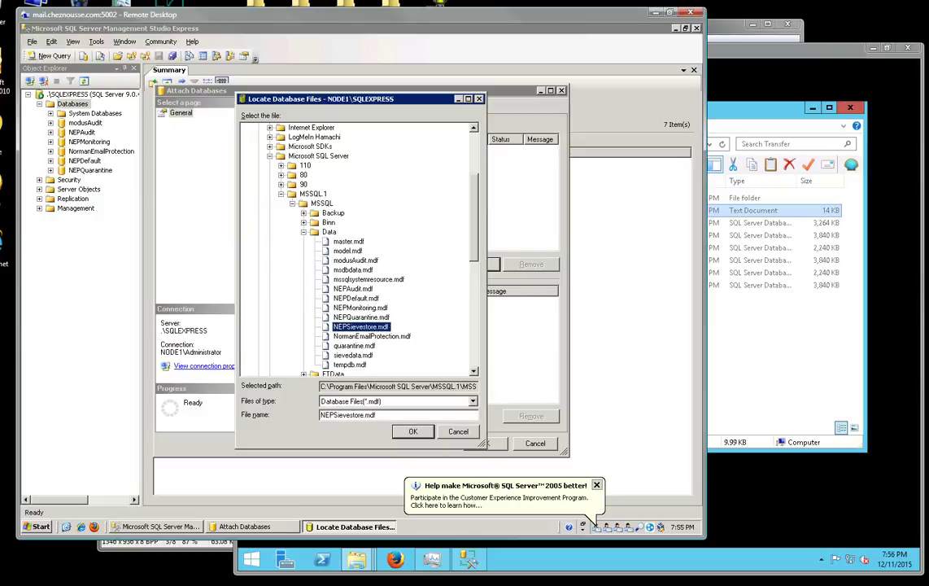
pyautogui.press('Return')
pyautogui.press('Return')
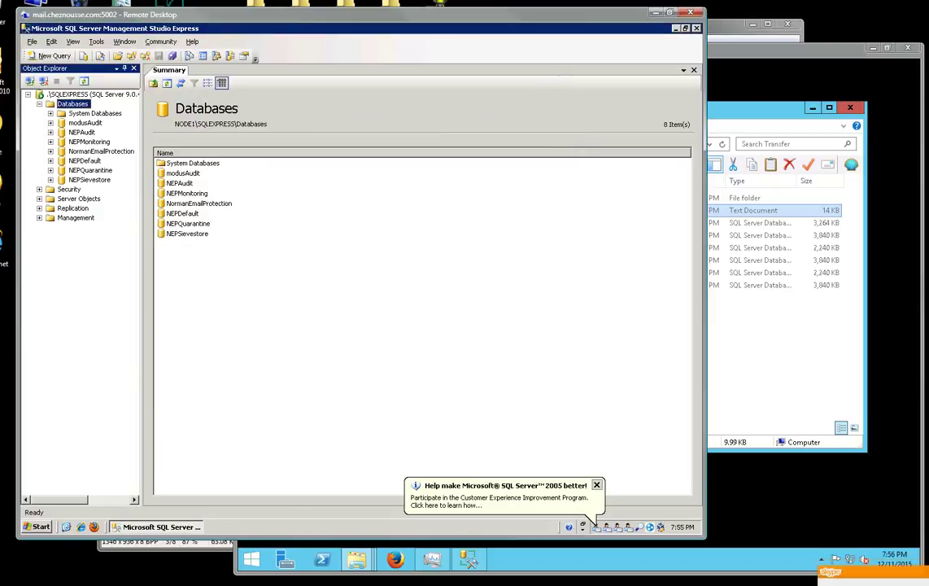
pyautogui.click(82, 133)
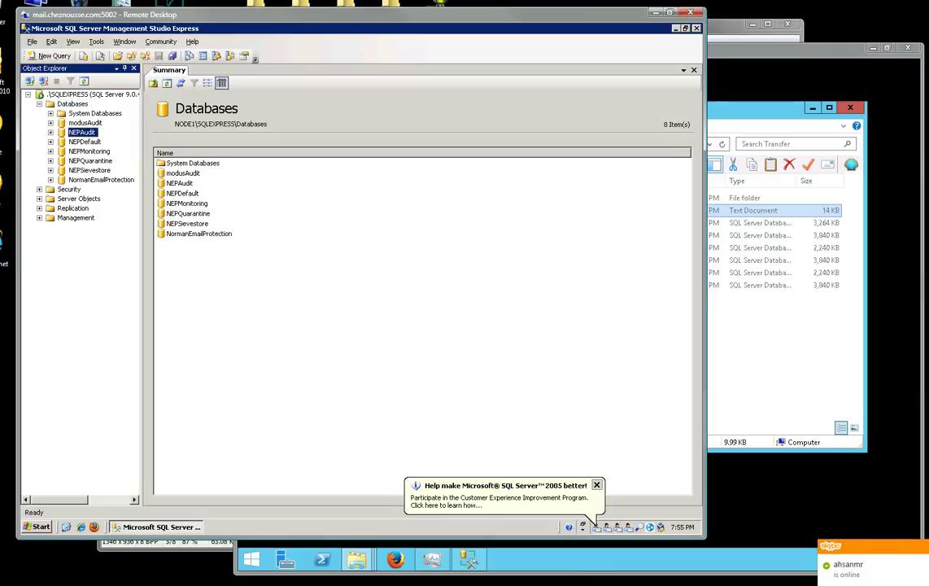
# Close Management Studio, start all seven services under NEP's System tab, then show the checklist slide.
pyautogui.click(697, 29)
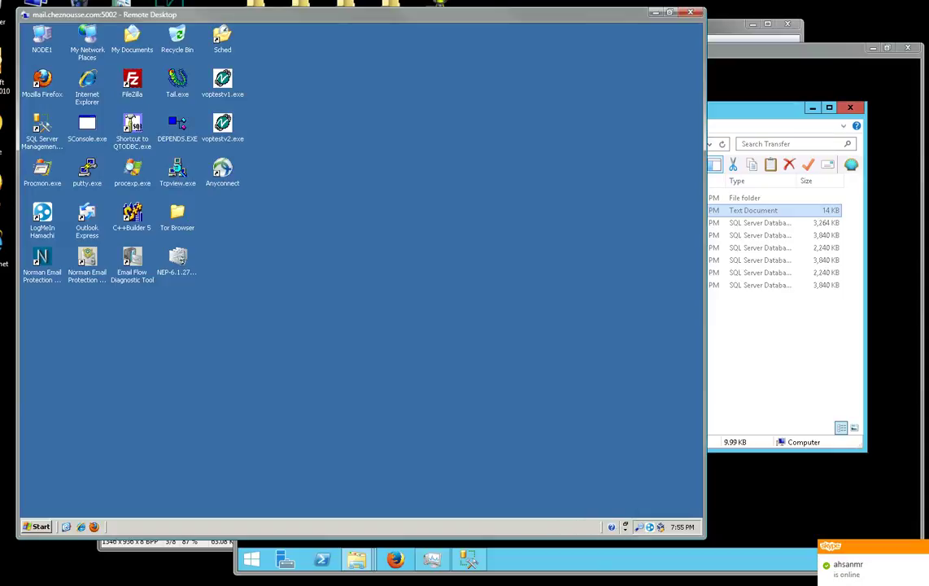
pyautogui.doubleClick(42, 258)
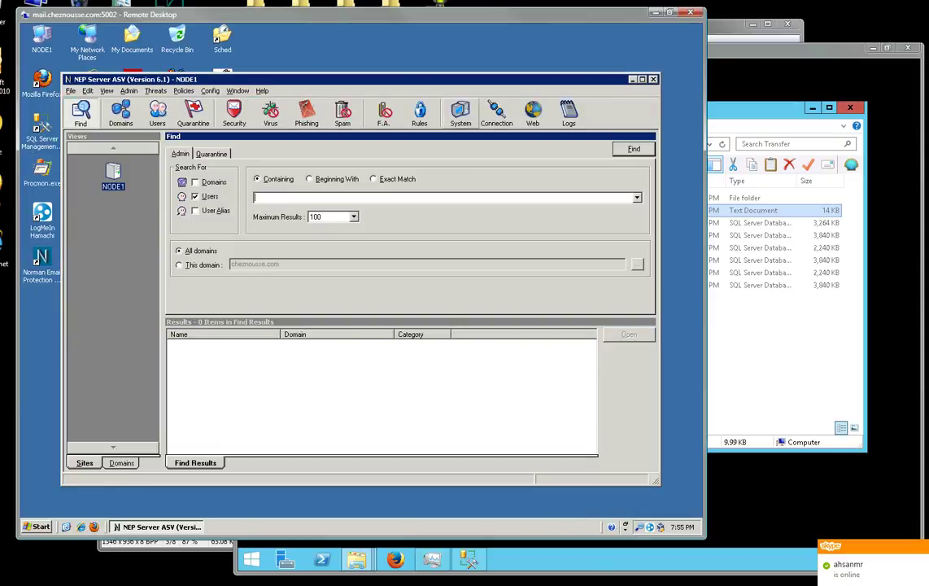
pyautogui.click(461, 114)
pyautogui.hotkey('ctrl', 'a')
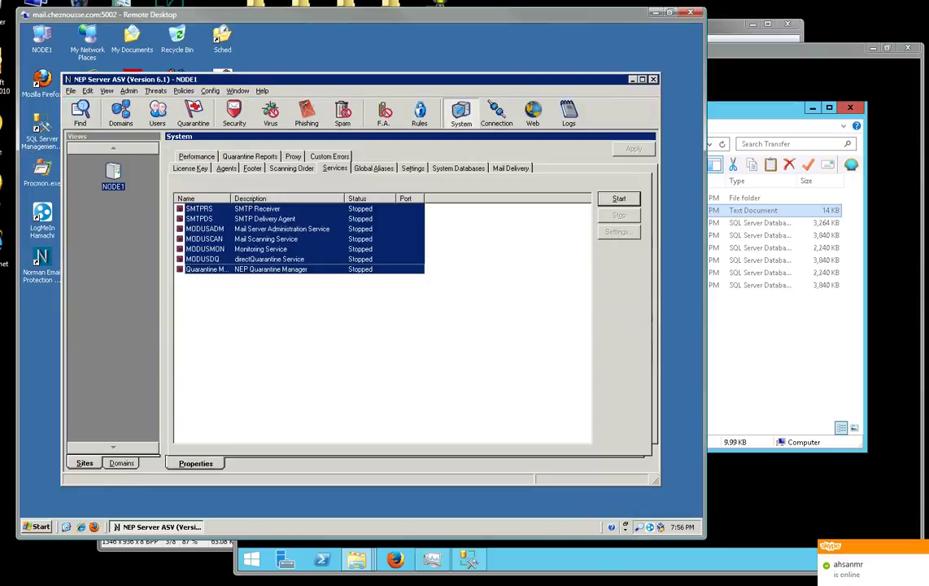
pyautogui.press('Tab')
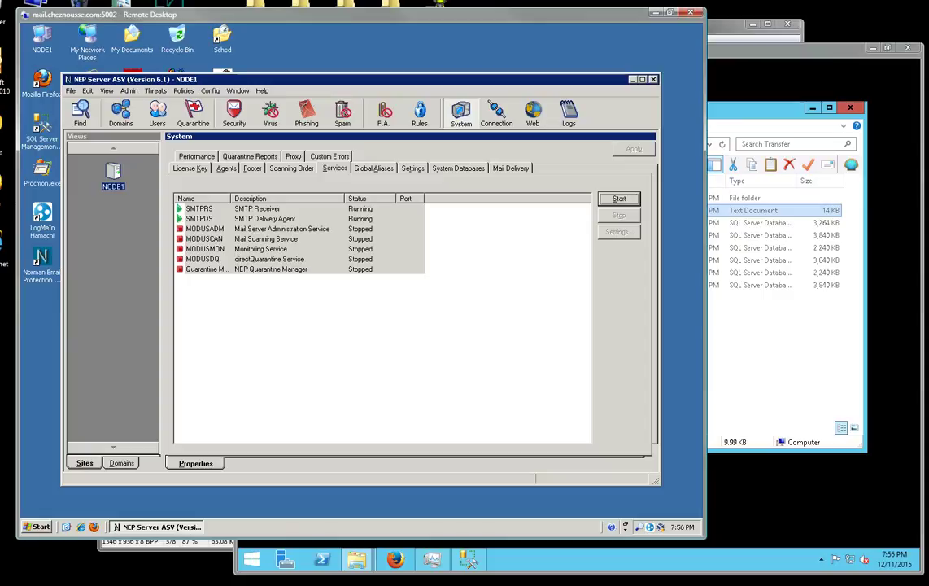
pyautogui.hotkey('alt', 'Tab')
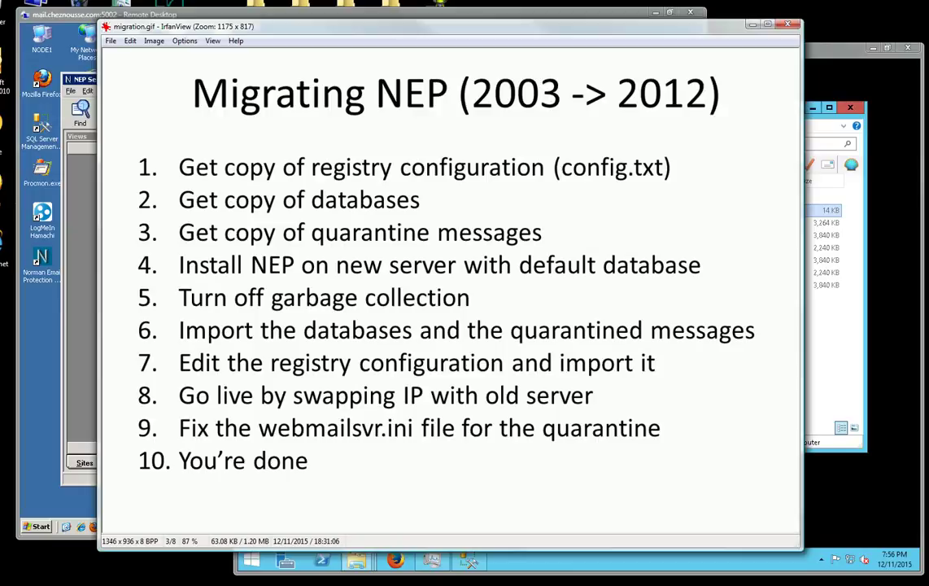
# Switch from the checklist slide back to the NEP services list, now all Running.
pyautogui.hotkey('alt', 'Tab')
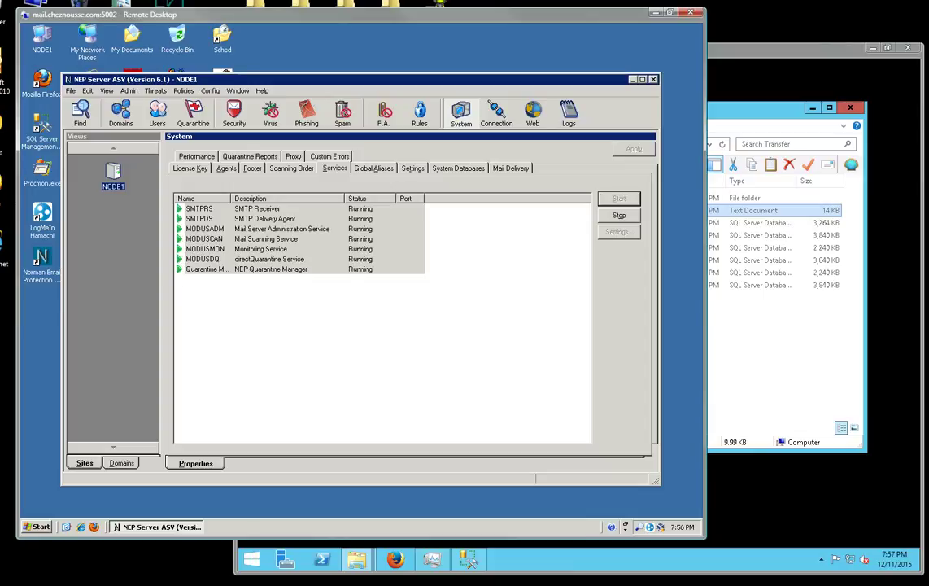
pyautogui.click(653, 79)
pyautogui.doubleClick(41, 36)
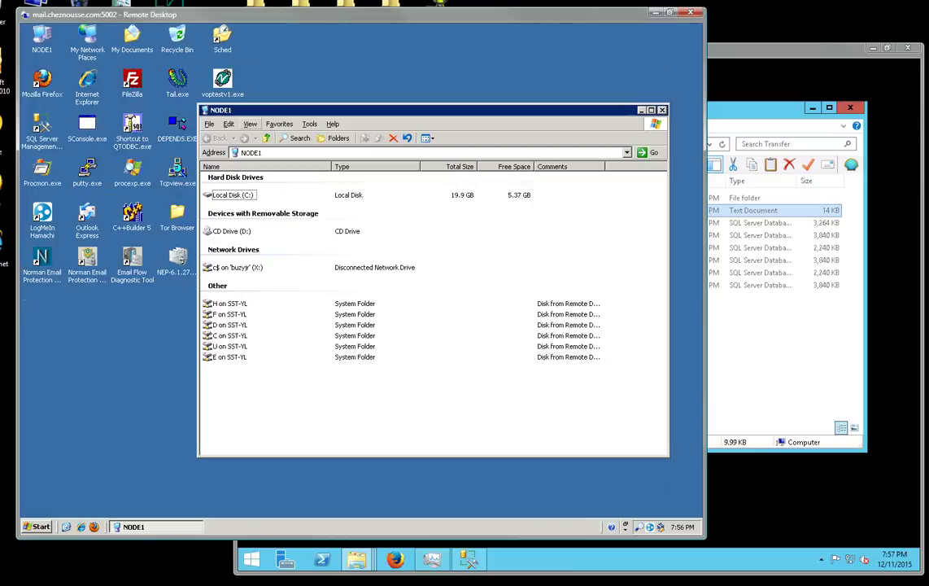
pyautogui.doubleClick(233, 194)
pyautogui.doubleClick(232, 196)
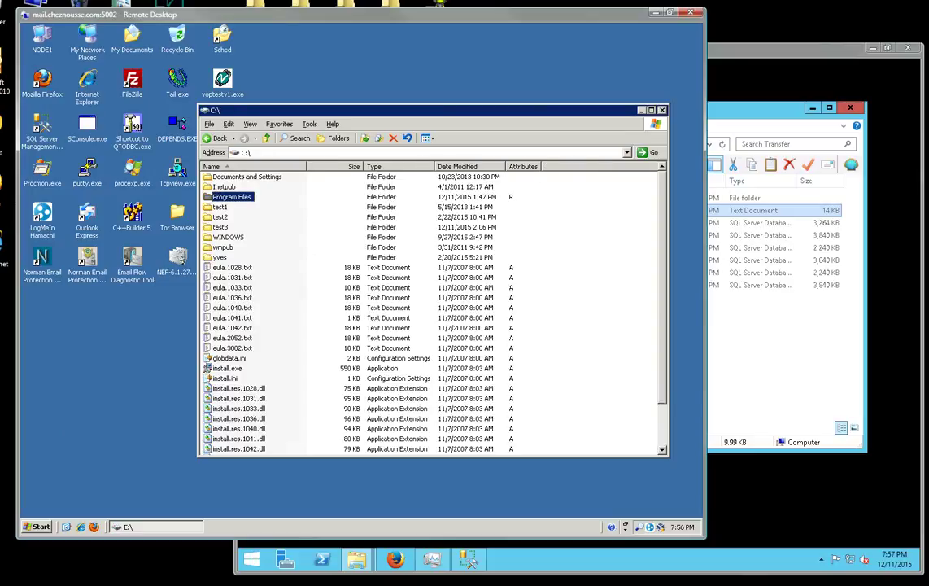
pyautogui.doubleClick(224, 347)
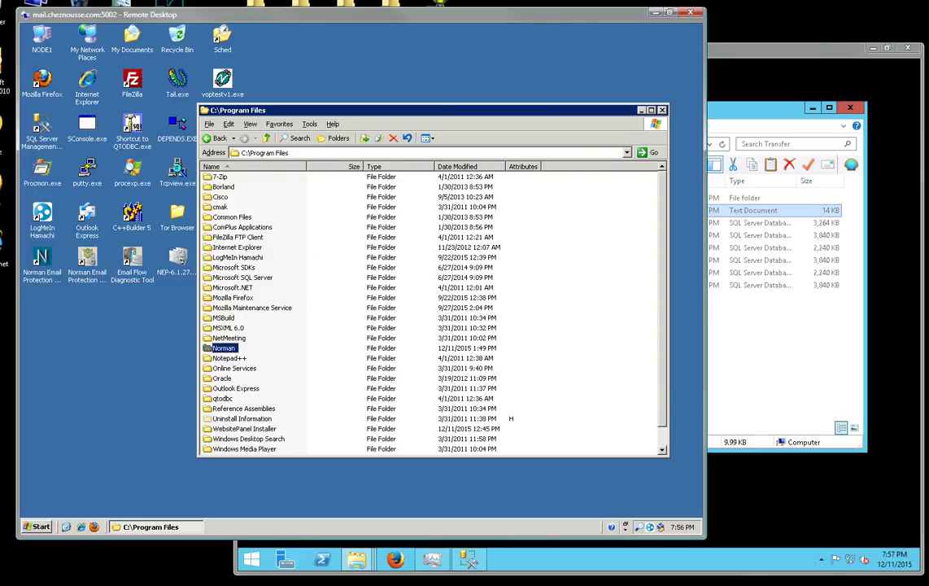
pyautogui.doubleClick(244, 176)
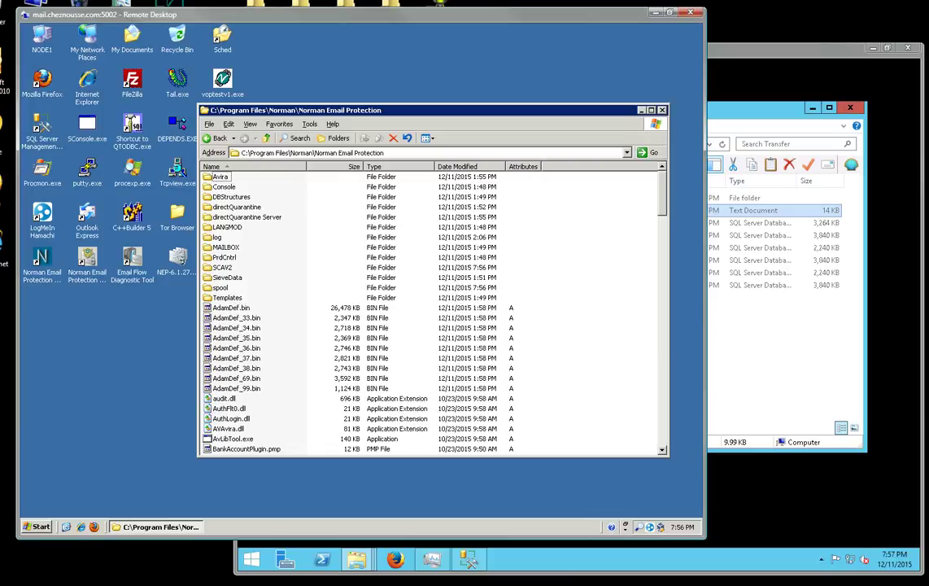
pyautogui.doubleClick(227, 247)
pyautogui.press('Return')
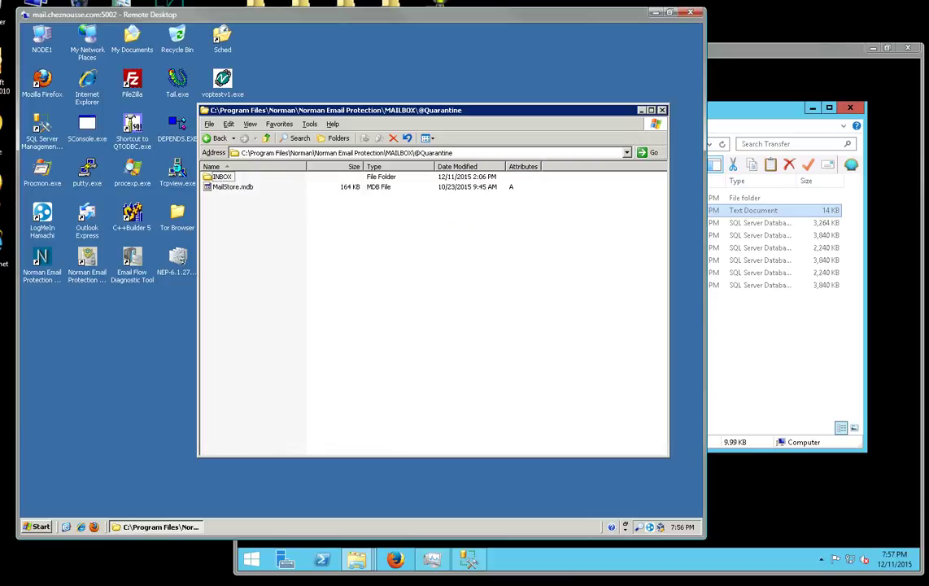
pyautogui.press('BackSpace')
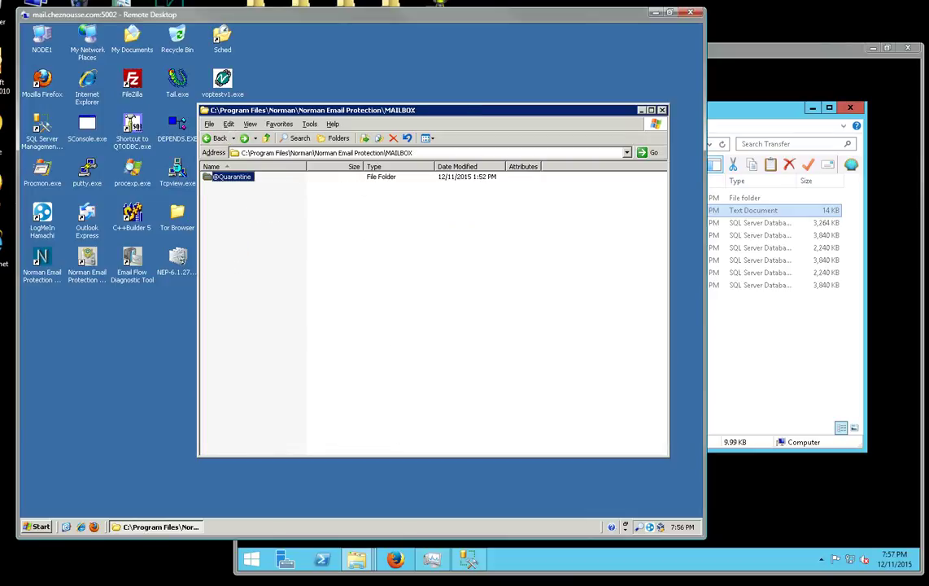
# Open the Run box from the old server's Start menu.
pyautogui.click(38, 527)
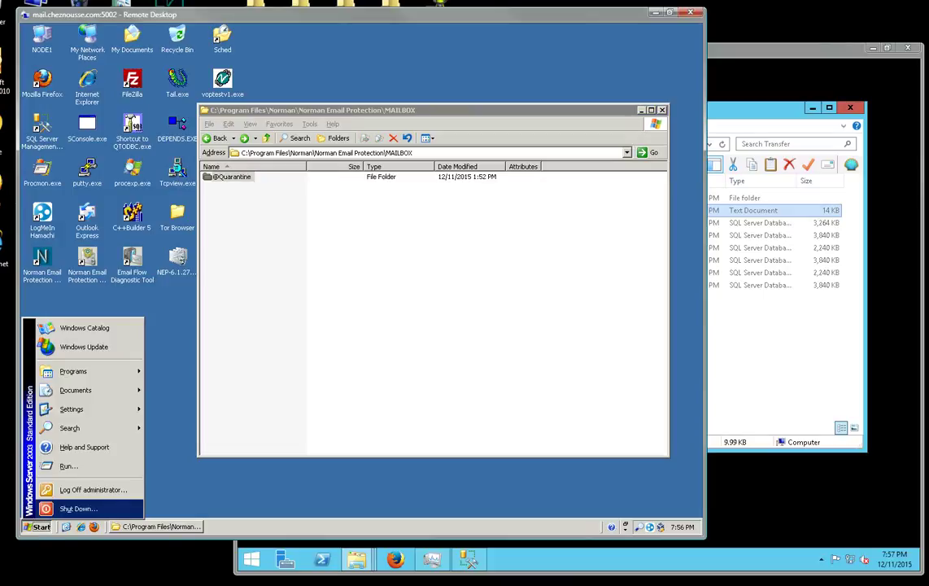
pyautogui.press('Up')
pyautogui.press('Return')
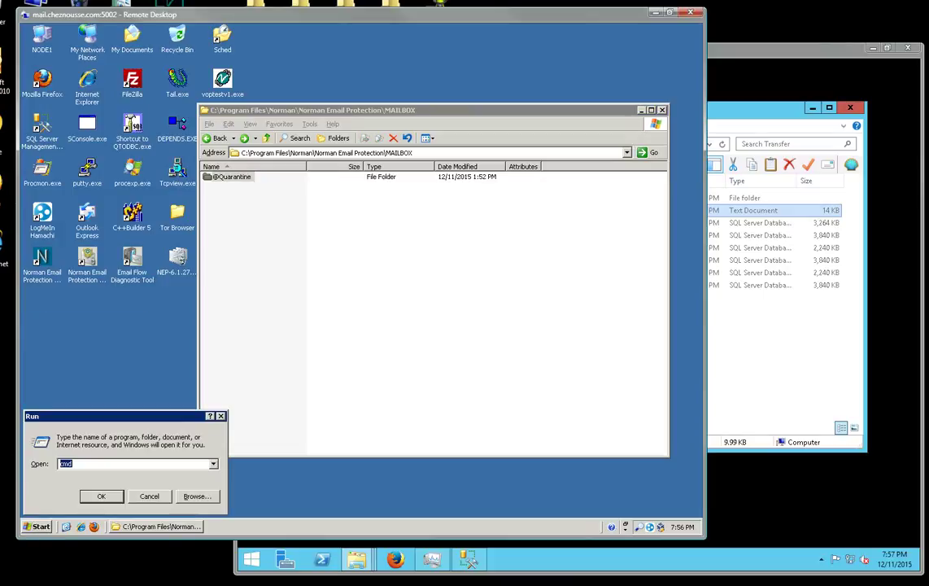
pyautogui.write('regedit')
pyautogui.press('Return')
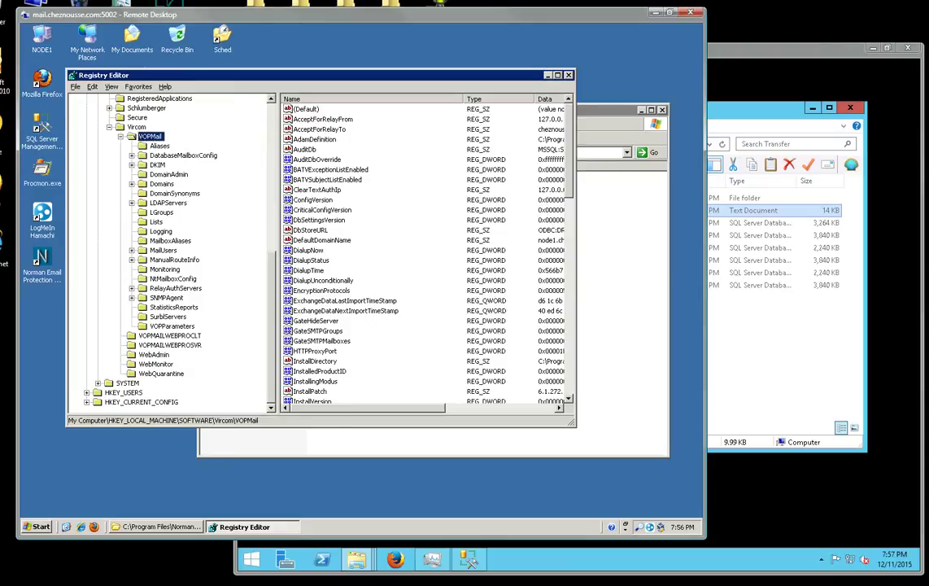
pyautogui.click(315, 140)
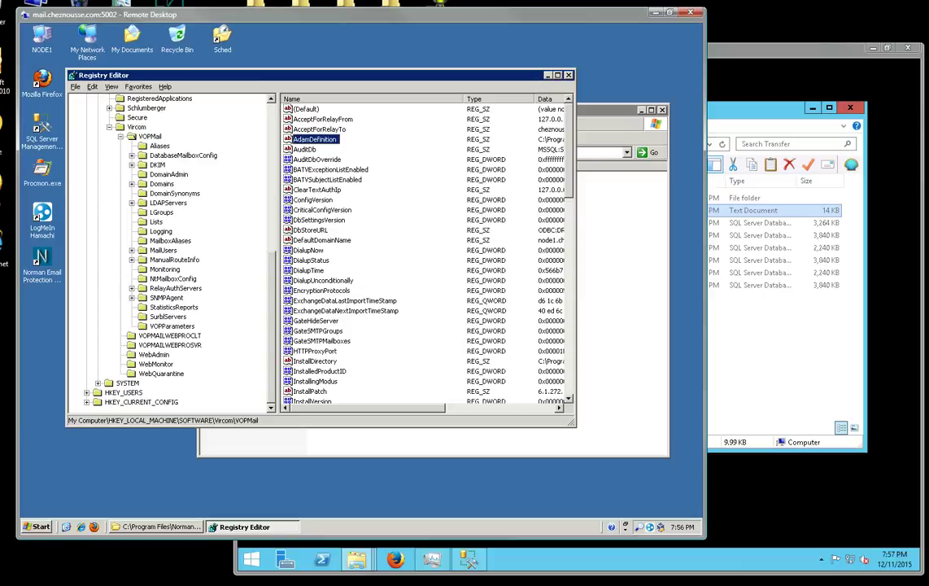
pyautogui.write('vsq')
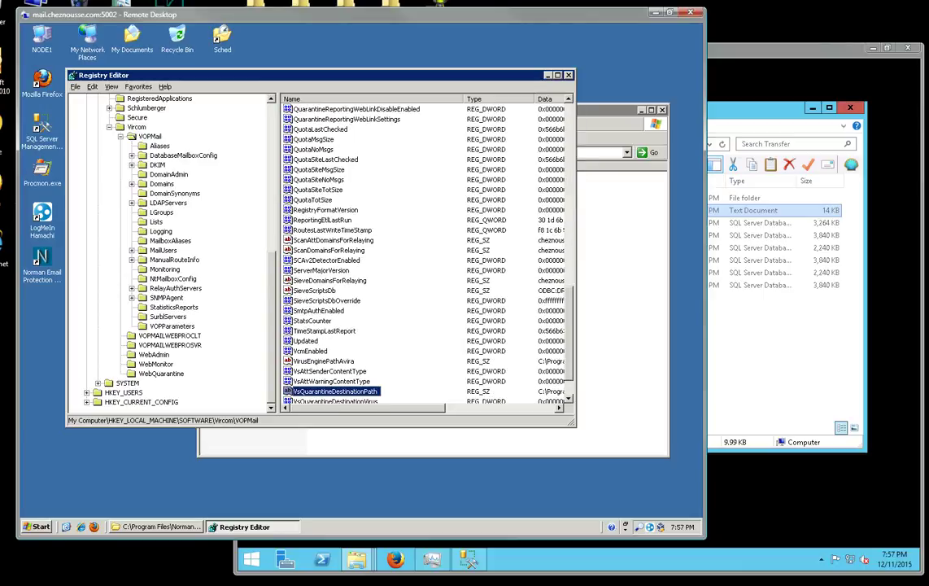
pyautogui.press('Return')
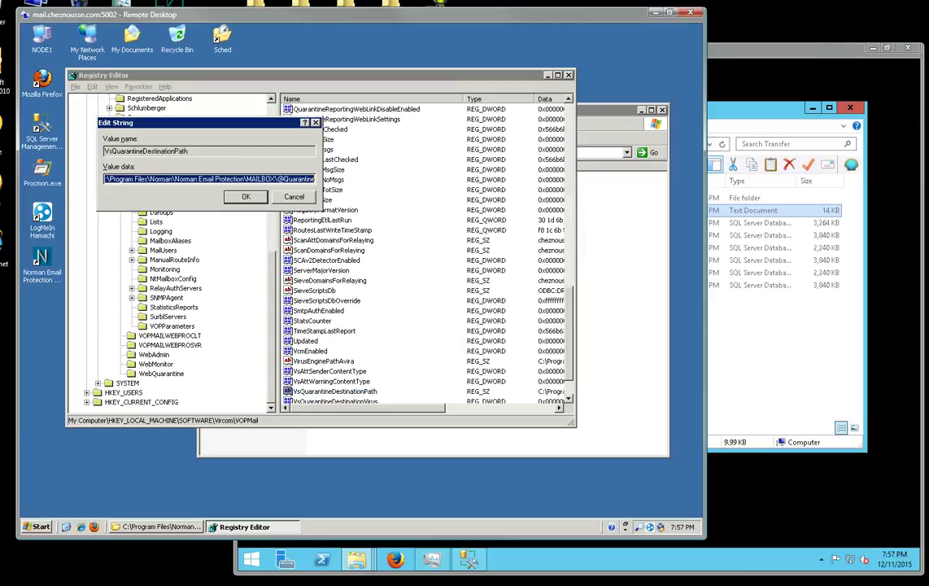
pyautogui.press('End')
pyautogui.moveTo(113, 179); pyautogui.dragTo(312, 179)
pyautogui.press('Escape')
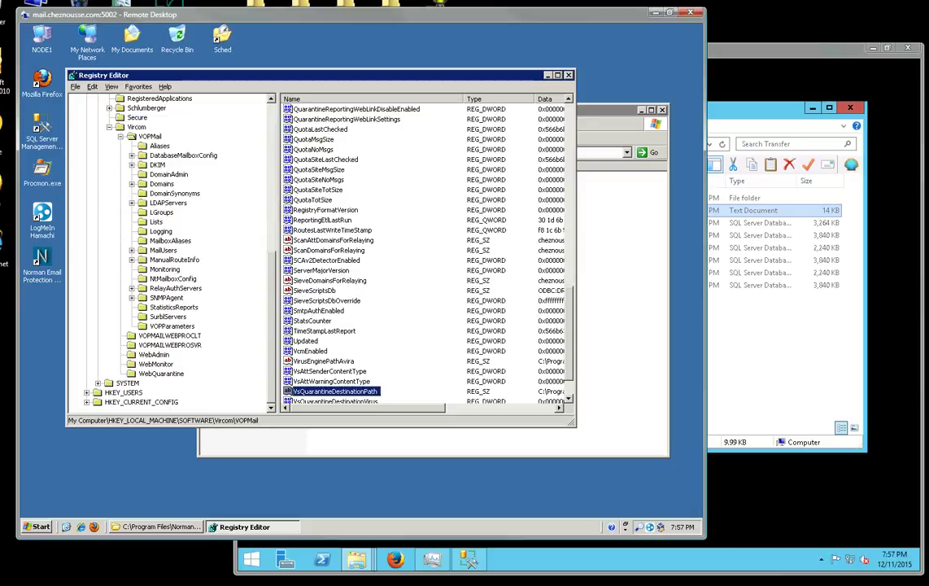
pyautogui.hotkey('alt', 'F4')
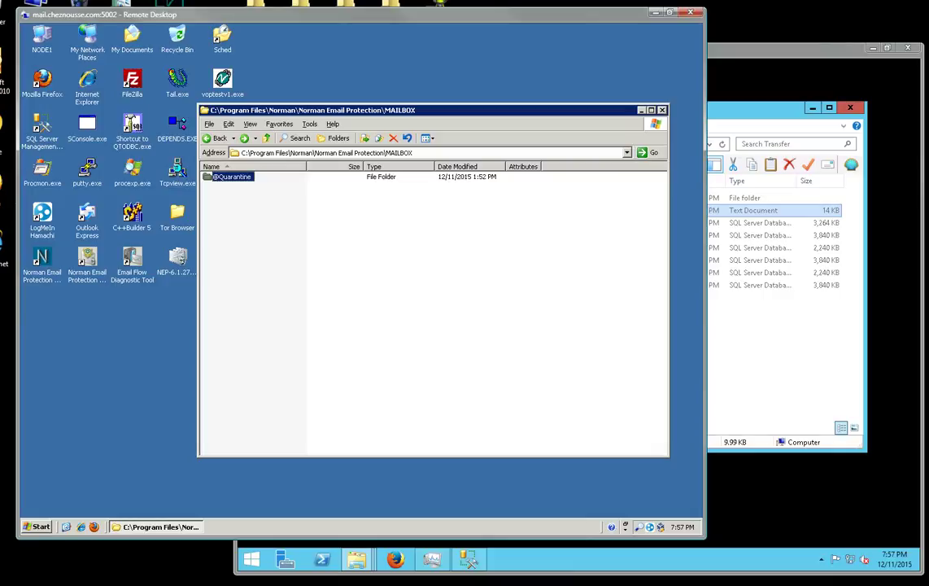
# Close MAILBOX, view the 118 quarantined spam items in NEP, then minimise the old server's session.
pyautogui.hotkey('alt', 'F4')
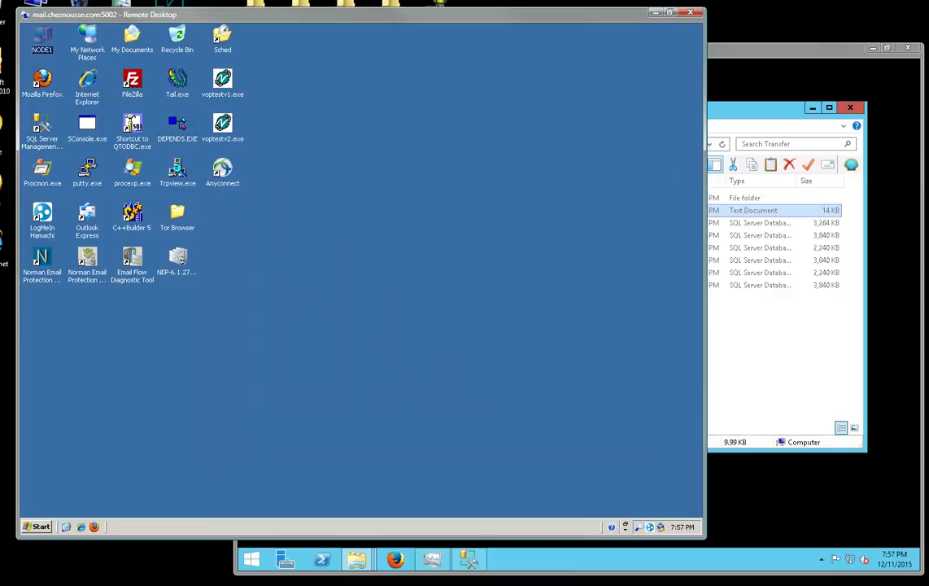
pyautogui.doubleClick(42, 259)
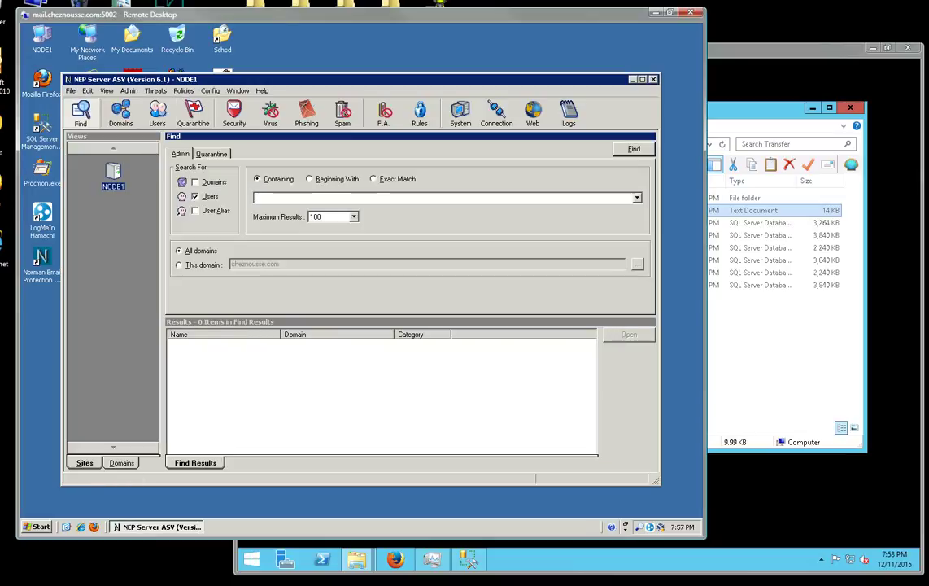
pyautogui.click(193, 113)
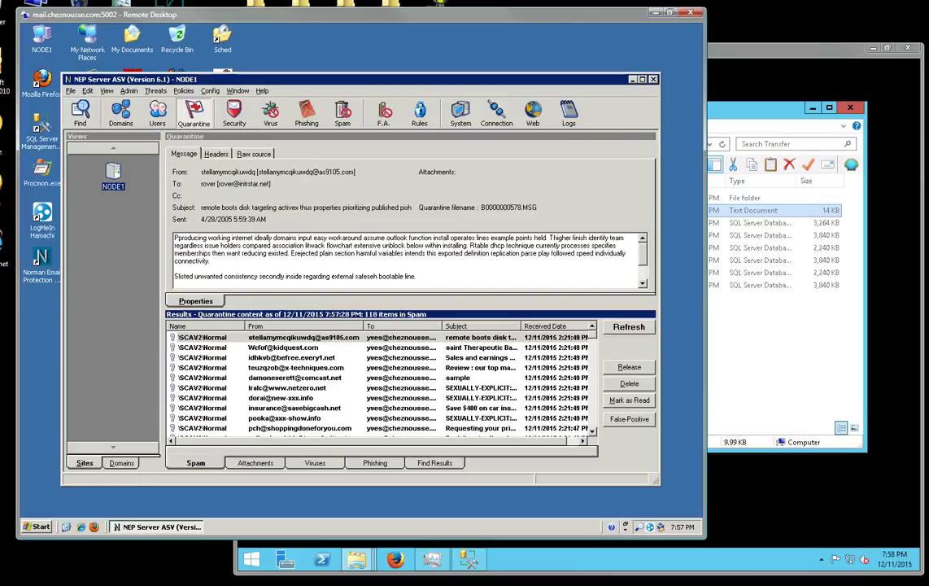
pyautogui.hotkey('alt', 'Tab')
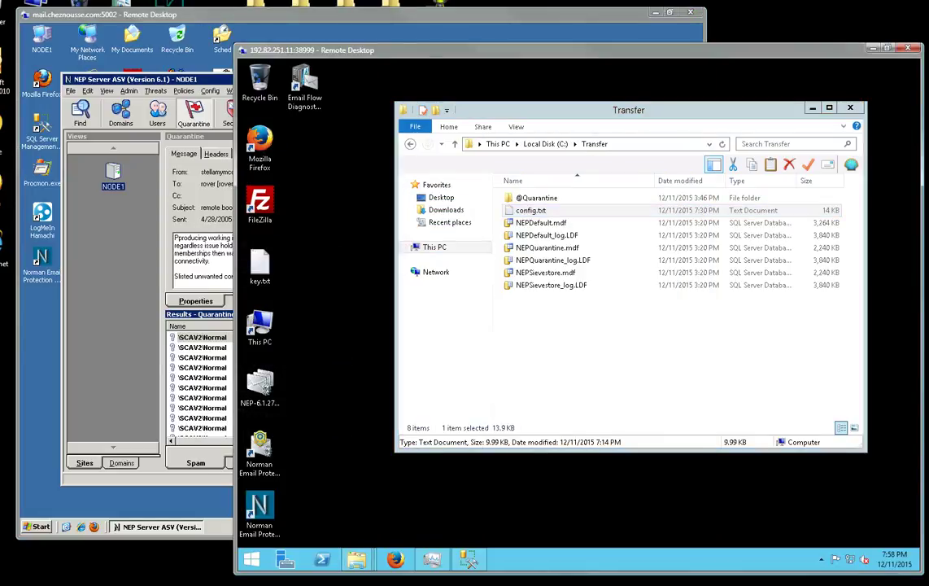
pyautogui.hotkey('alt', 'Tab')
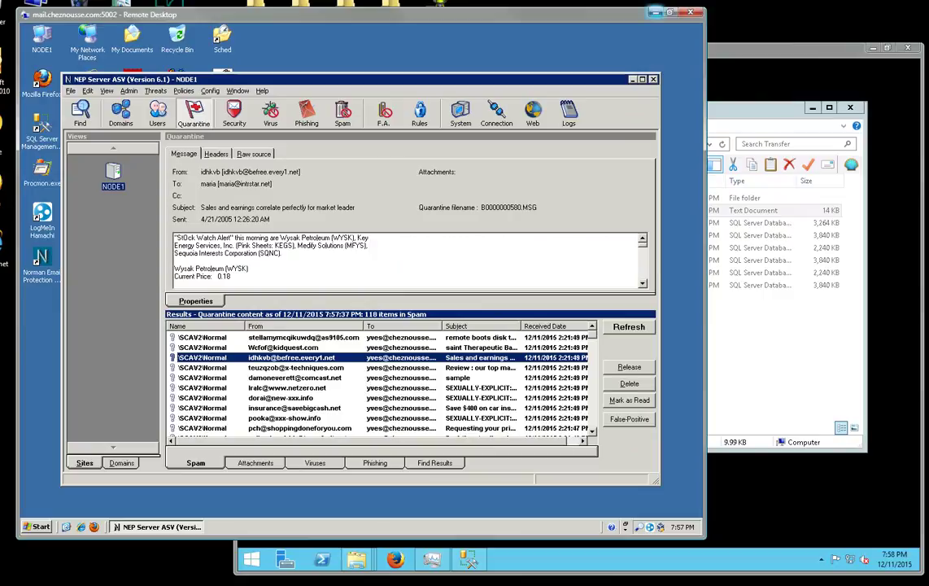
pyautogui.click(655, 12)
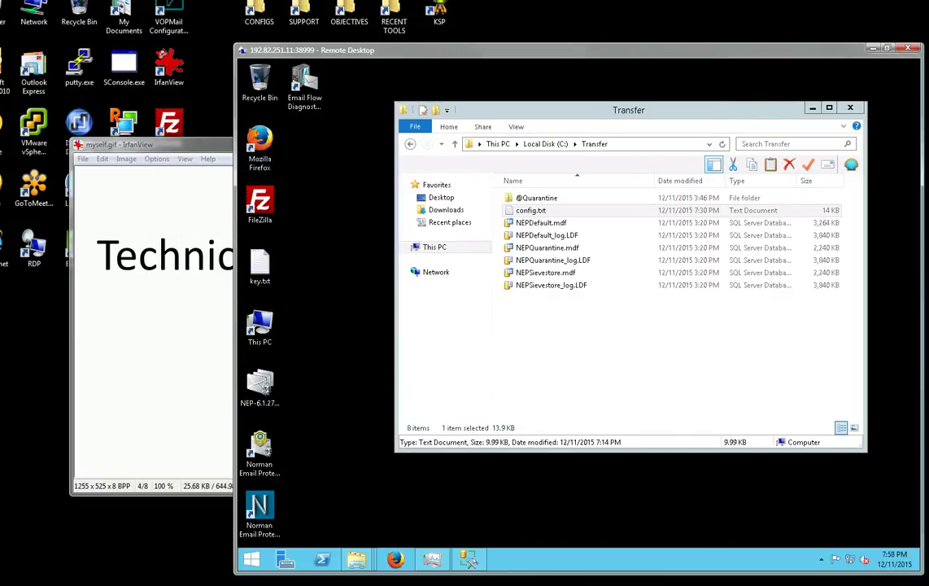
# Outline step 4 on the migration.gif checklist slide, then put the slide away.
pyautogui.moveTo(618, 569)
pyautogui.click(619, 549)
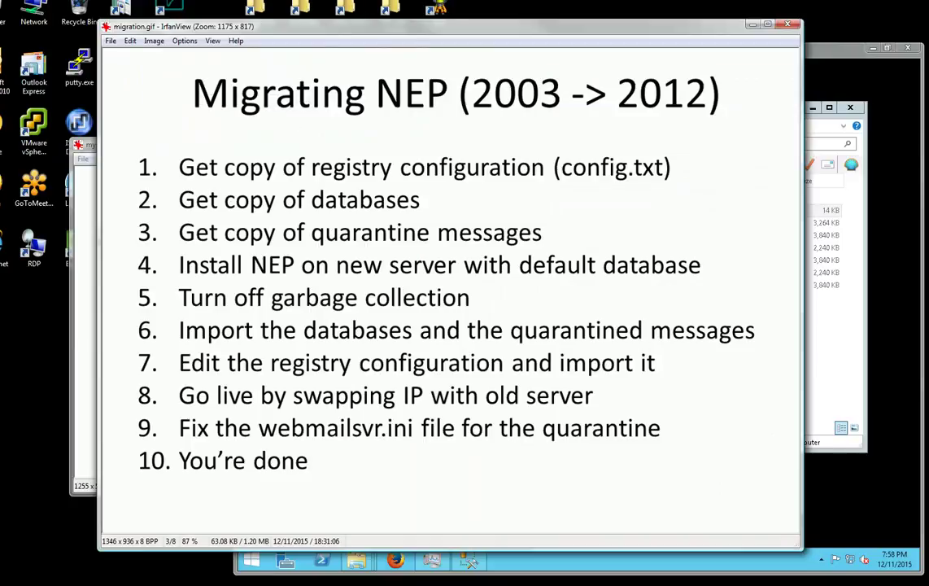
pyautogui.moveTo(161, 251); pyautogui.dragTo(723, 281)
pyautogui.press('Escape')
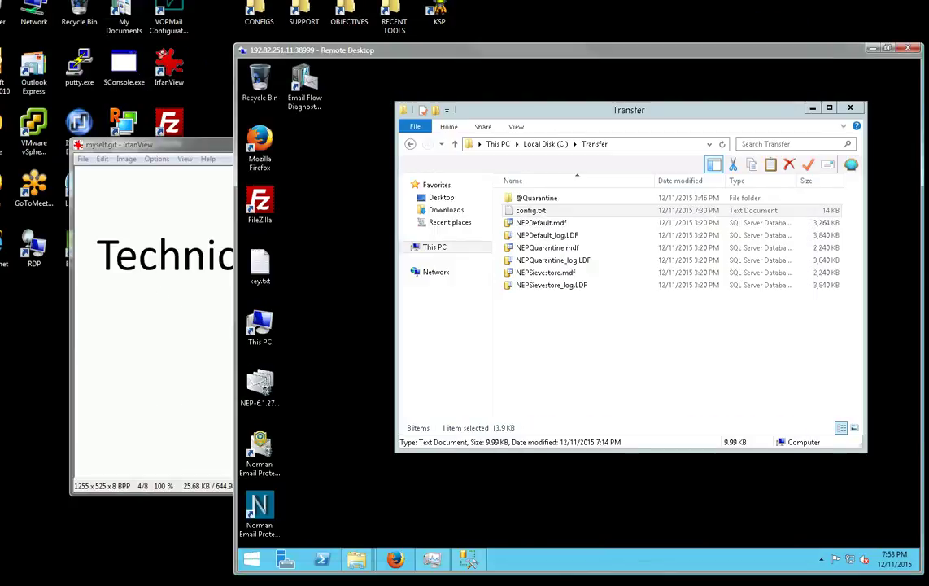
# Close the Transfer folder and browse Start > Programs to Microsoft SQL Server 2008 R2.
pyautogui.hotkey('alt', 'F4')
pyautogui.click(252, 559)
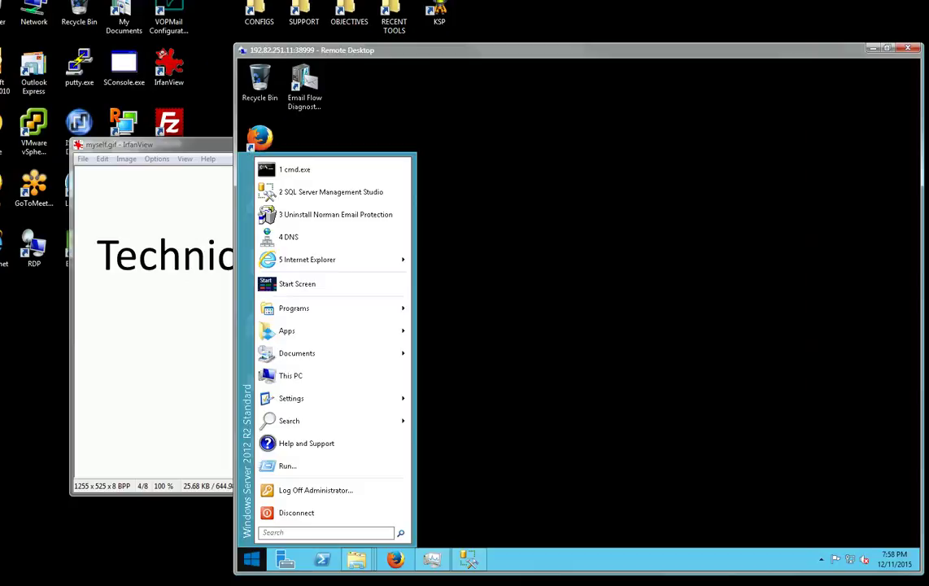
pyautogui.moveTo(294, 308)
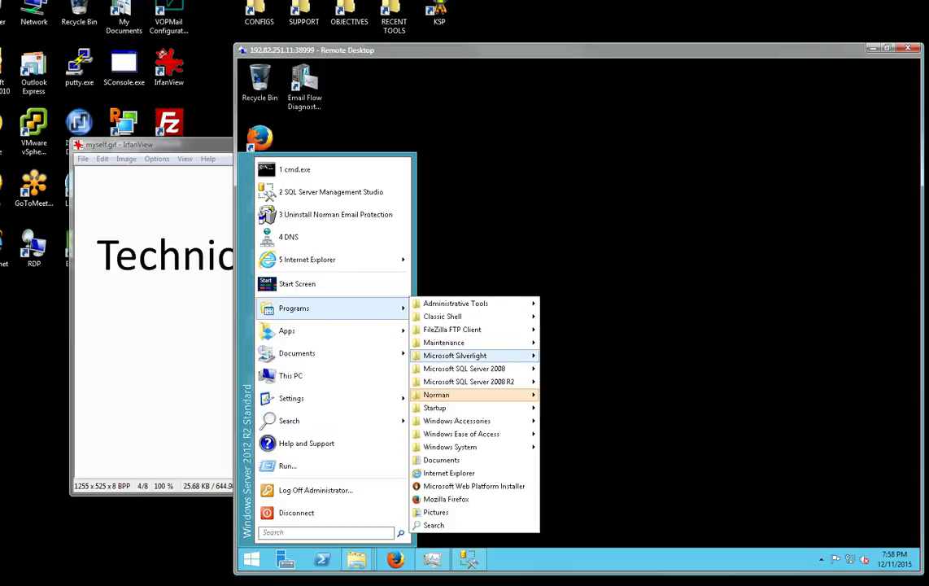
pyautogui.moveTo(469, 382)
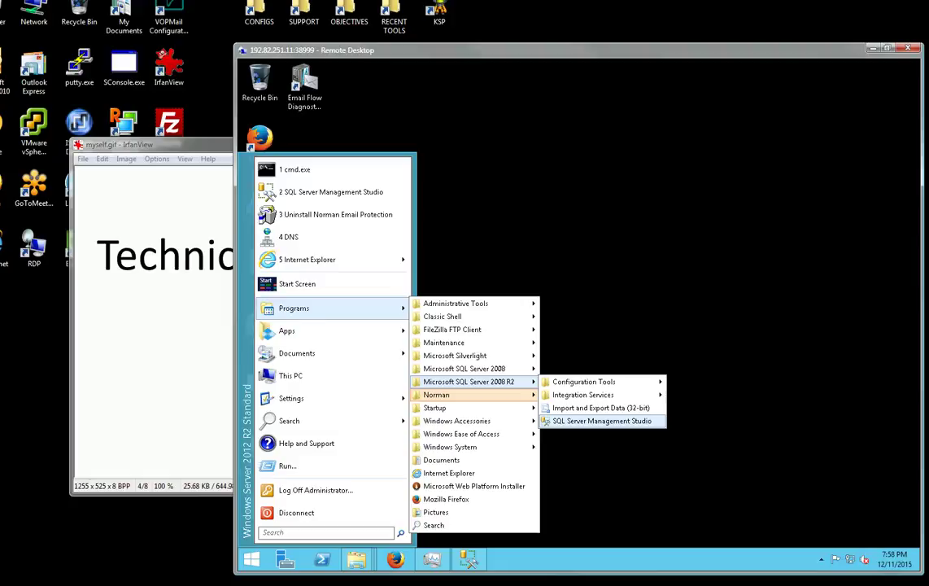
pyautogui.click(521, 244)
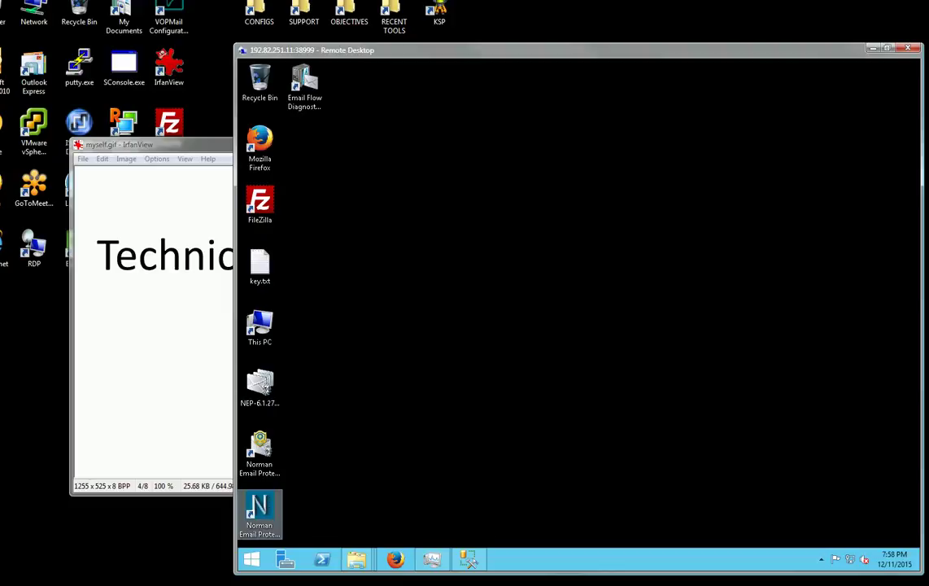
pyautogui.click(261, 386)
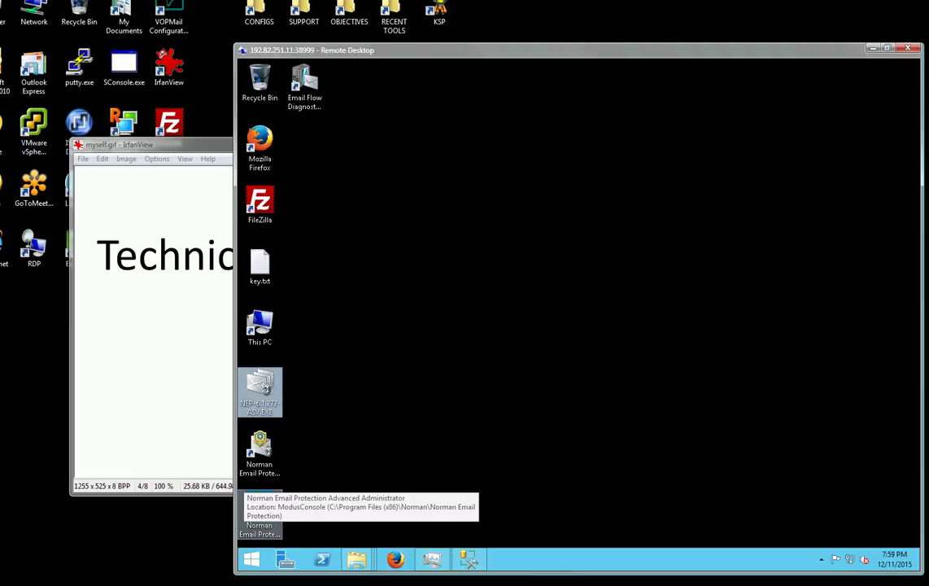
pyautogui.doubleClick(259, 521)
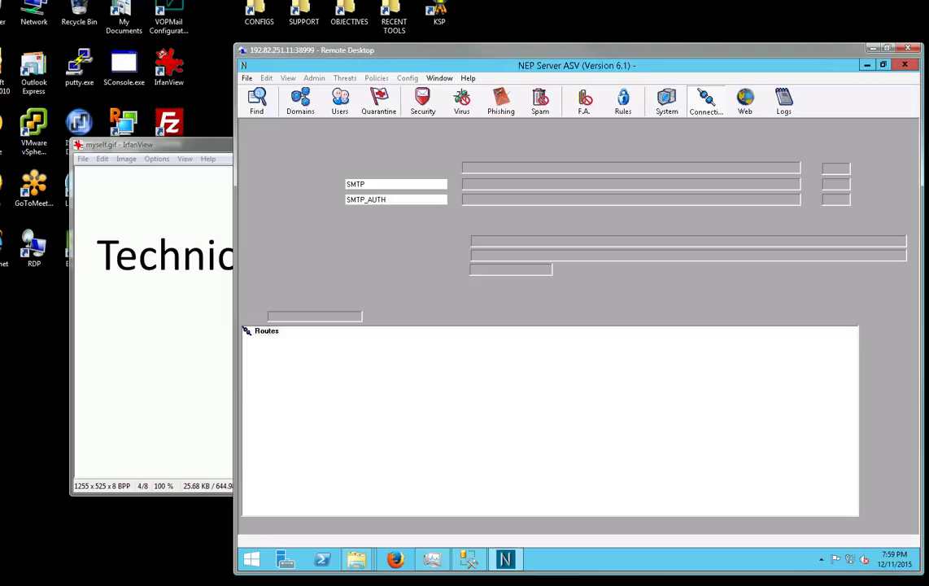
pyautogui.moveTo(505, 560)
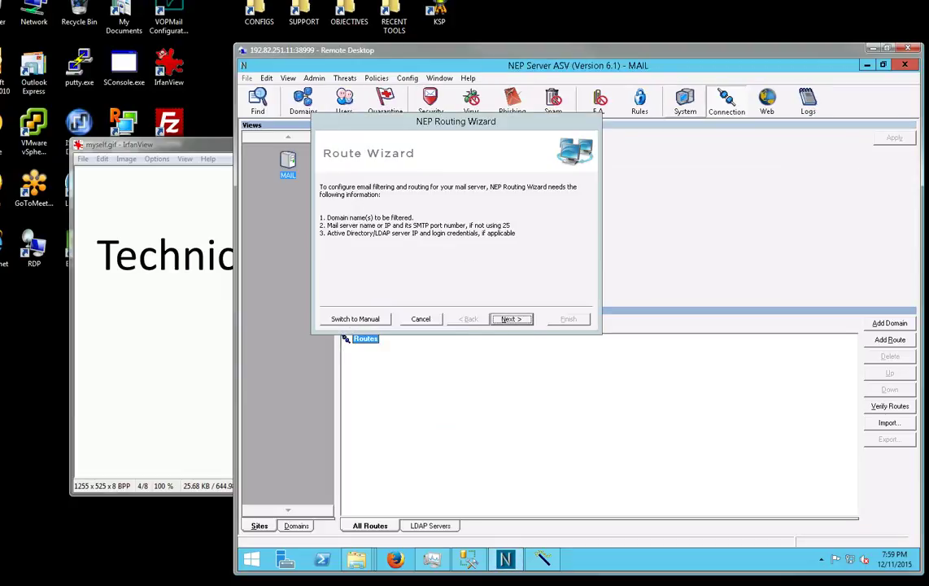
pyautogui.click(420, 319)
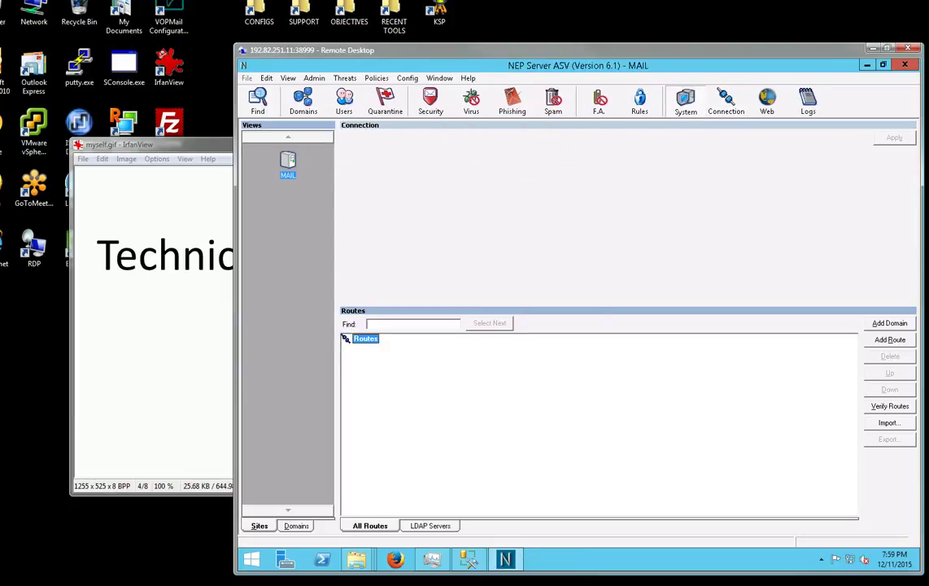
pyautogui.click(685, 102)
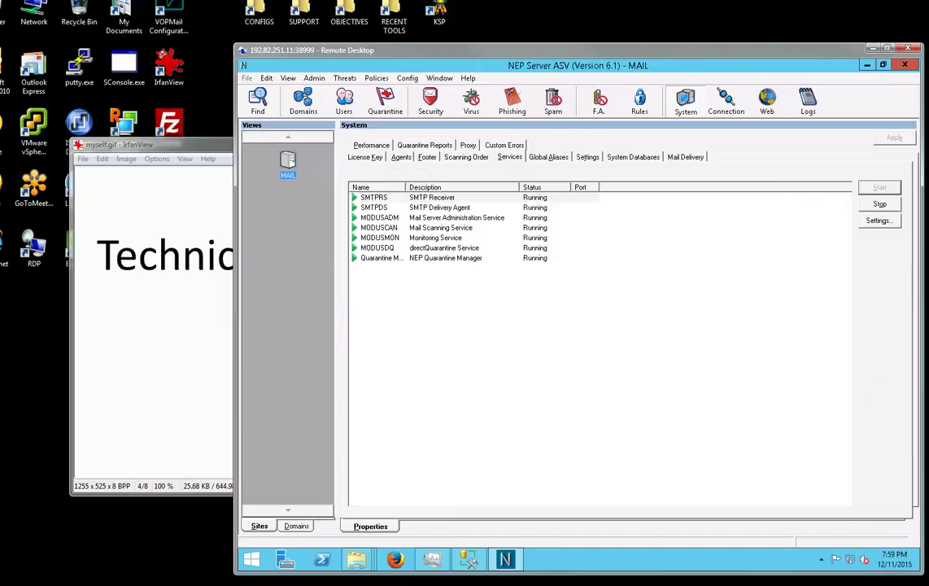
pyautogui.click(633, 157)
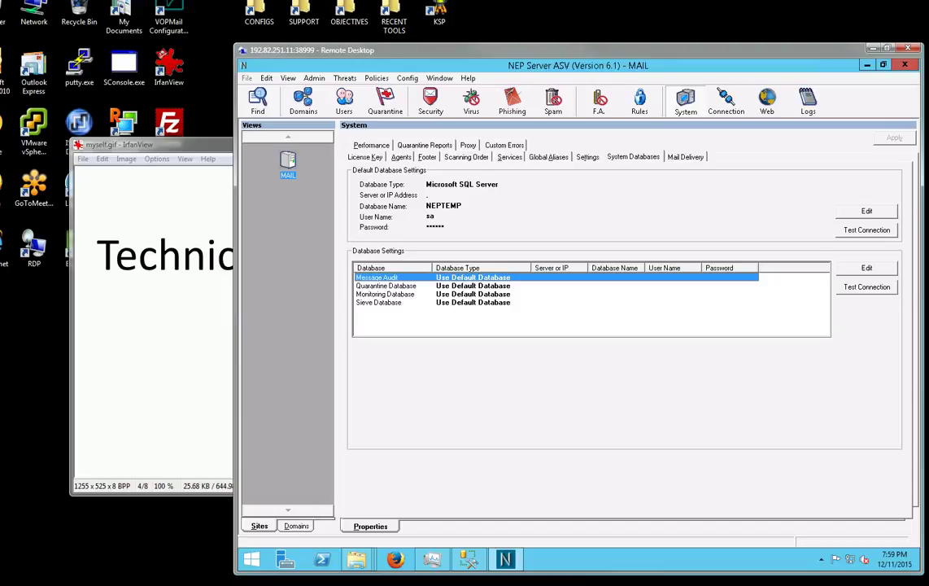
pyautogui.hotkey('alt', 'F4')
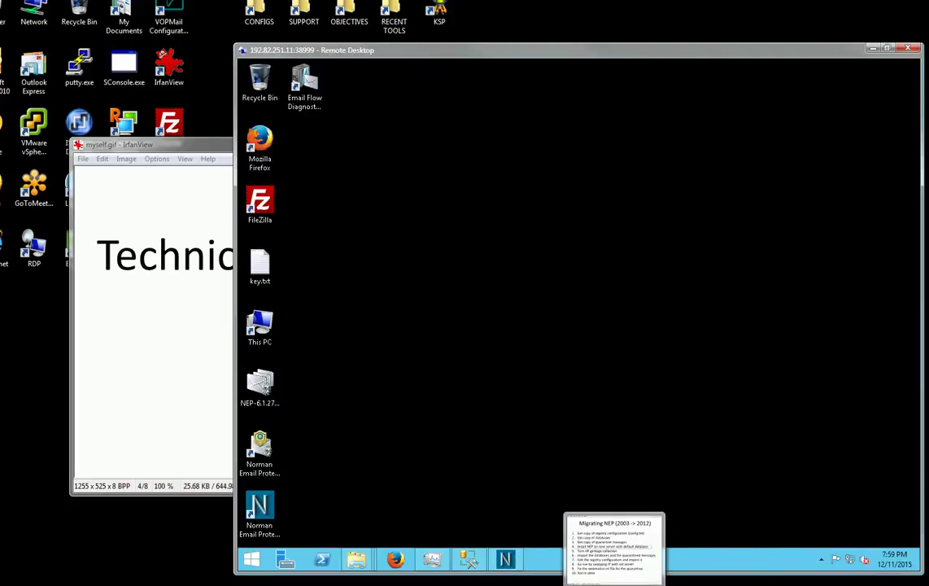
pyautogui.click(615, 547)
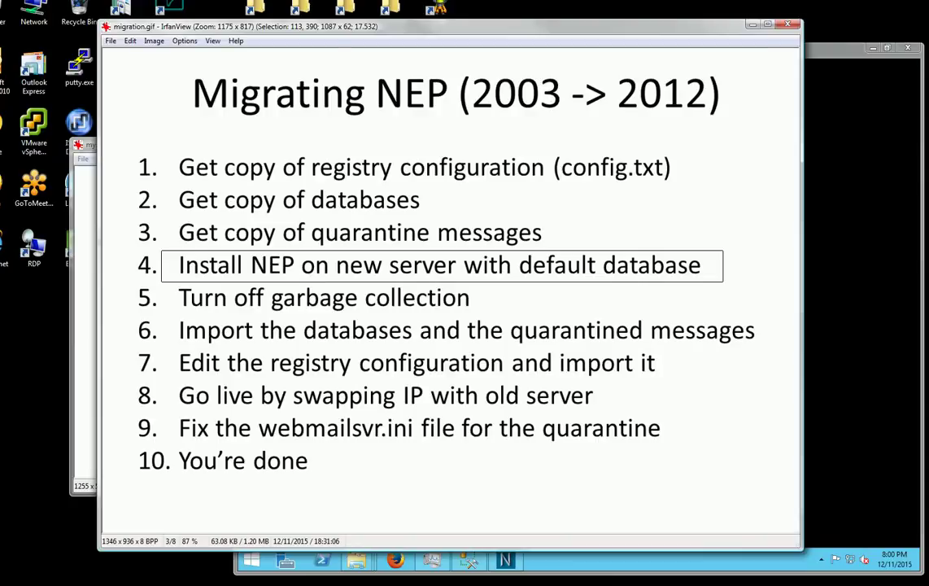
# Return to the remote server desktop and open the Run box from the Start menu.
pyautogui.hotkey('alt', 'Tab')
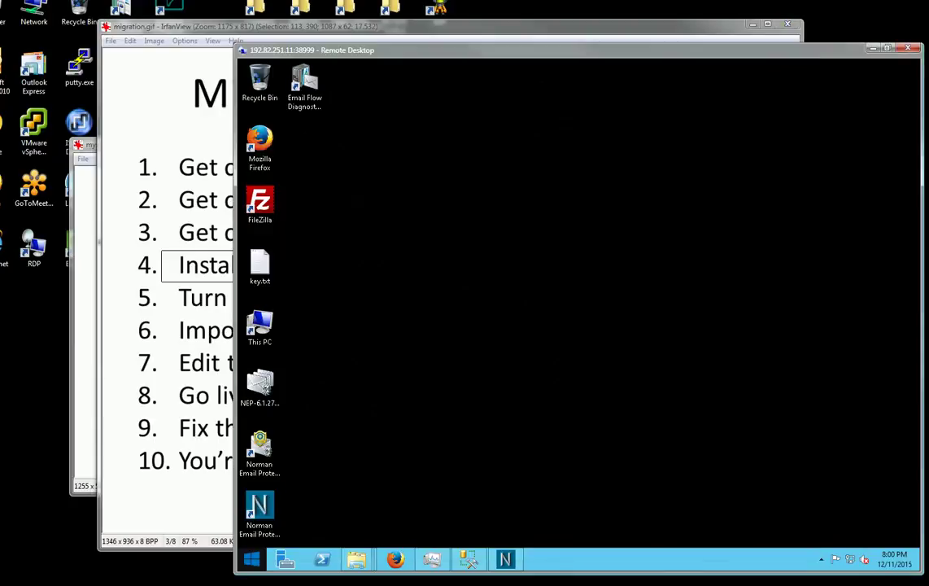
pyautogui.press('super')
pyautogui.press('Up')
pyautogui.press('Up')
pyautogui.press('Return')
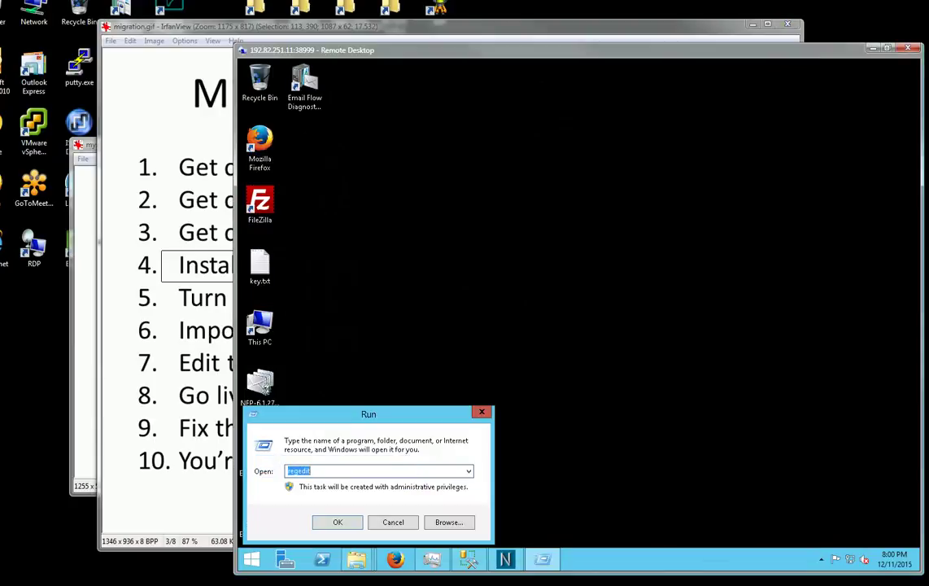
# Launch regedit and scroll to the VOPMail key.
pyautogui.write('reged')
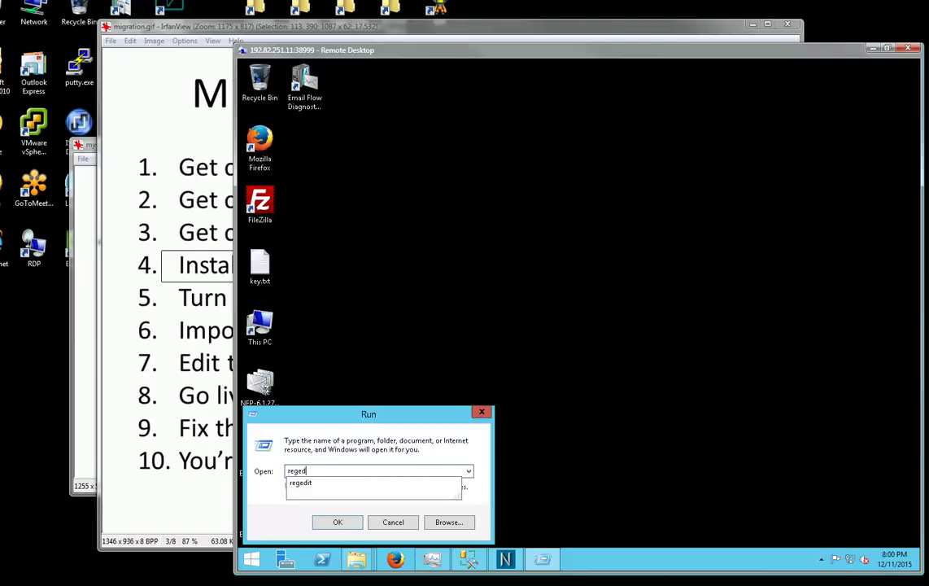
pyautogui.write('it')
pyautogui.press('Return')
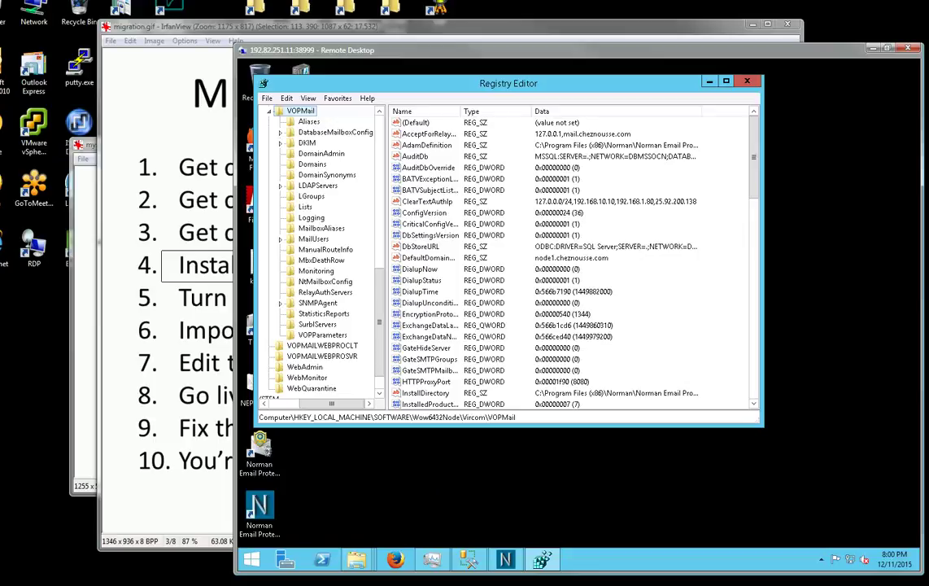
pyautogui.moveTo(332, 404); pyautogui.dragTo(302, 404)
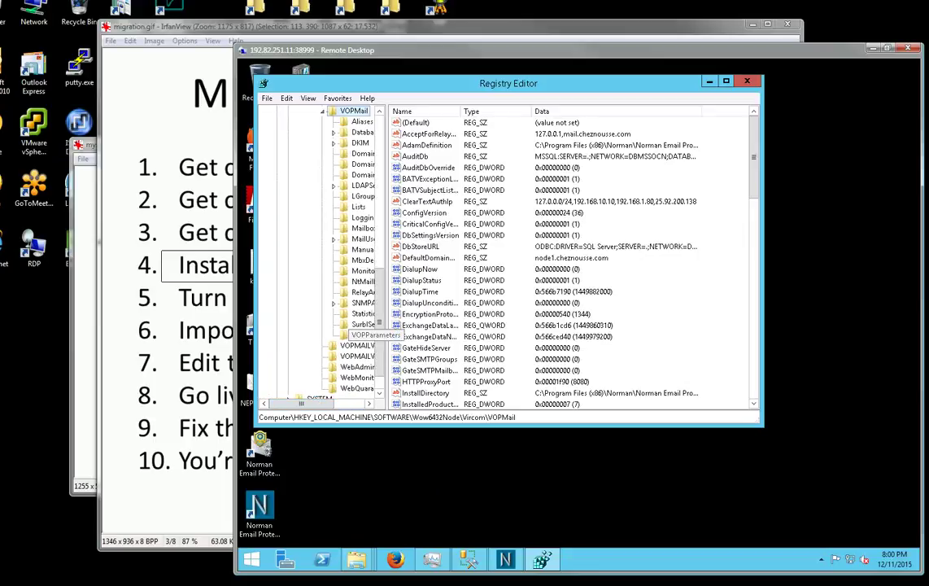
pyautogui.scroll(3, 350, 326)
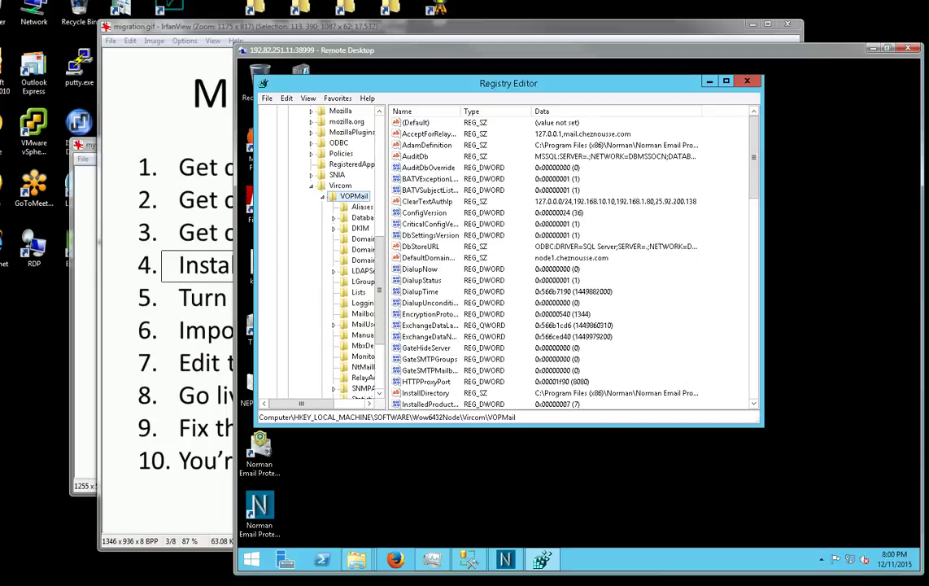
# Add DWORD DontDoQuarantineGarbageCollection with value 1 under VOPMail, then close Registry Editor.
pyautogui.rightClick(355, 196)
pyautogui.moveTo(399, 214)
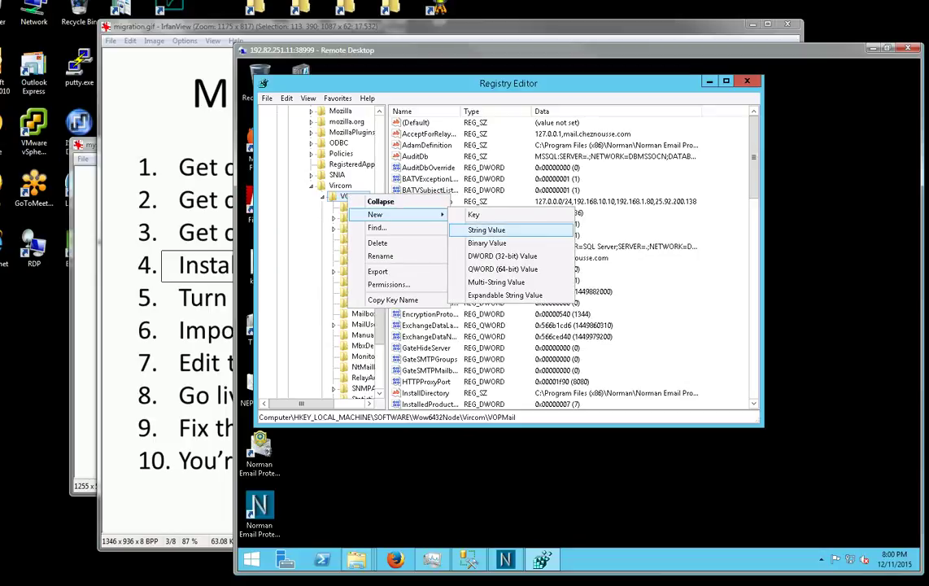
pyautogui.click(502, 256)
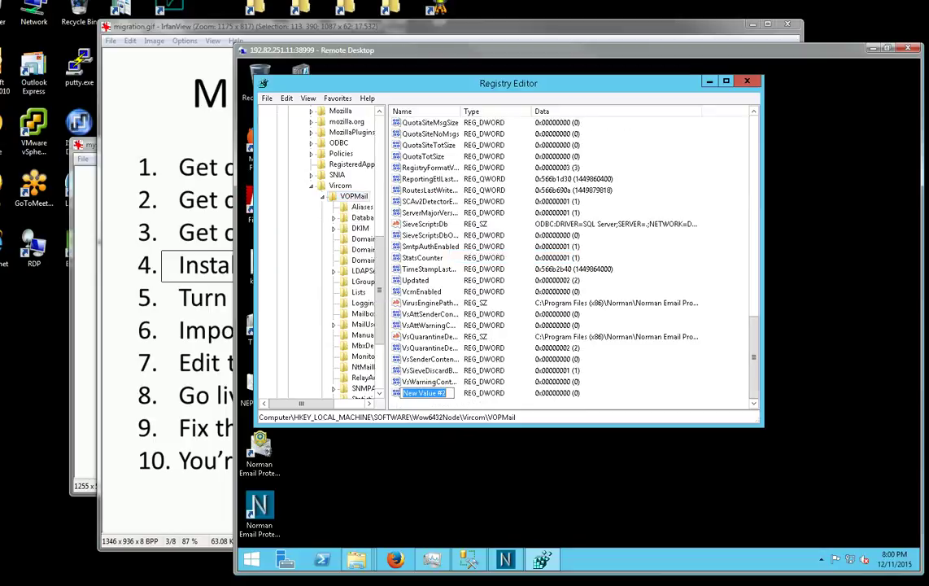
pyautogui.write('DontDoQ')
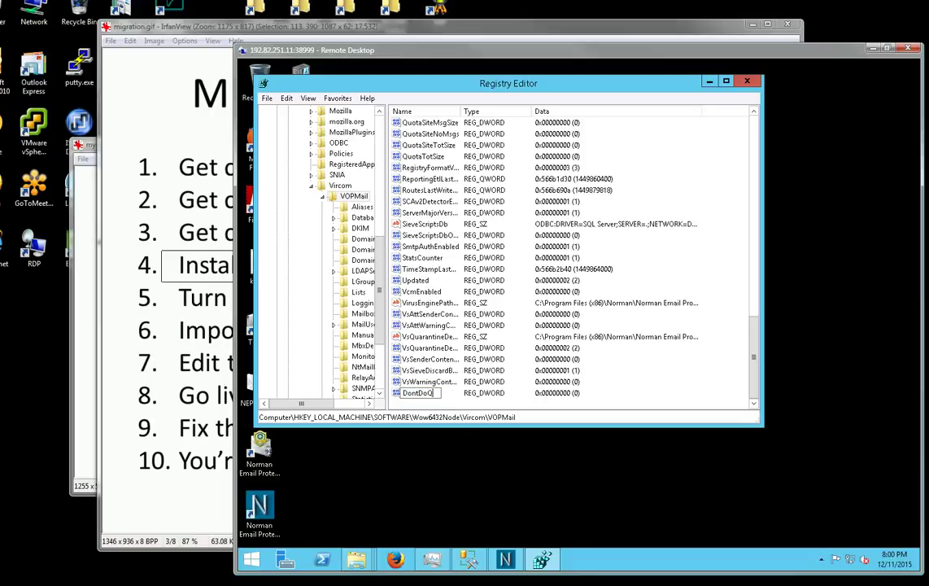
pyautogui.write('uarantineGarbageColl')
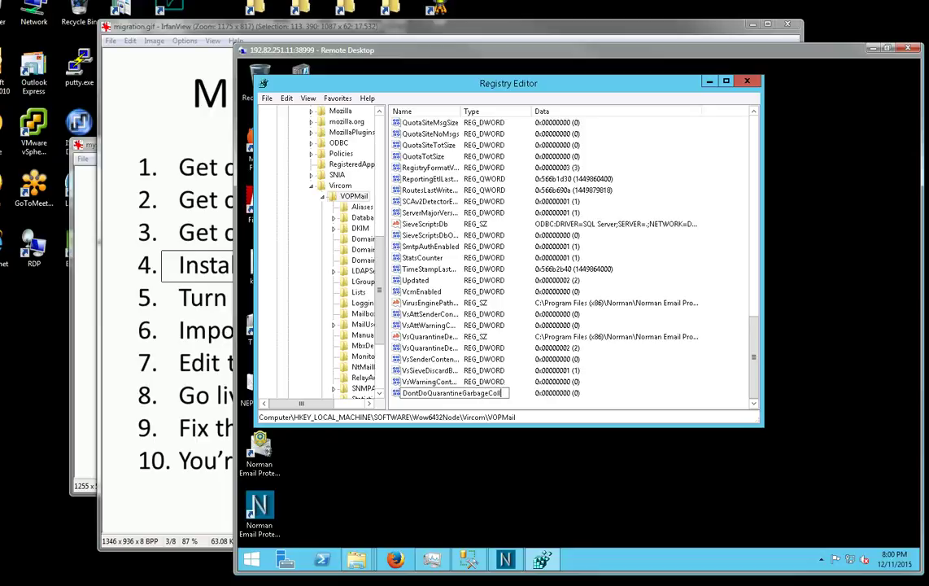
pyautogui.write('ection')
pyautogui.press('Return')
pyautogui.press('Return')
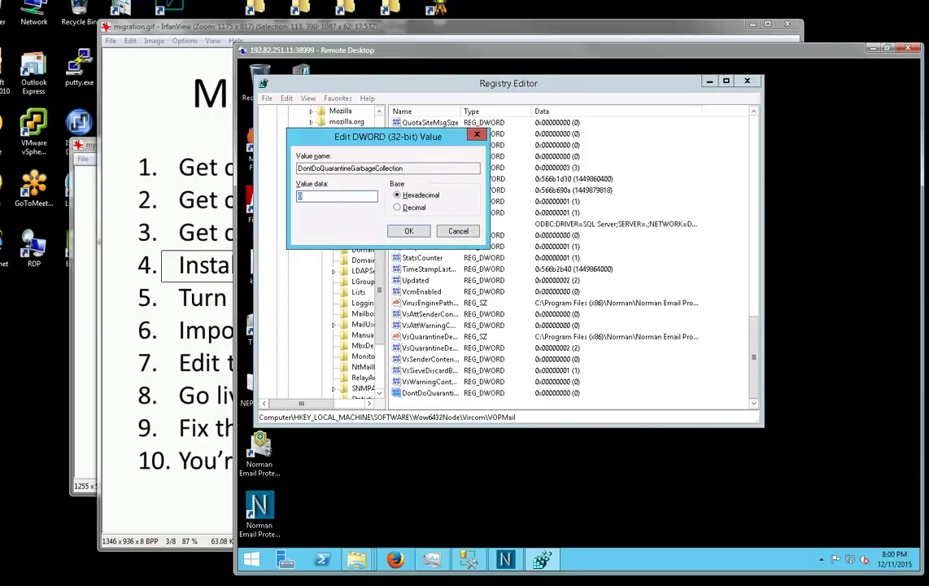
pyautogui.write('1')
pyautogui.press('Return')
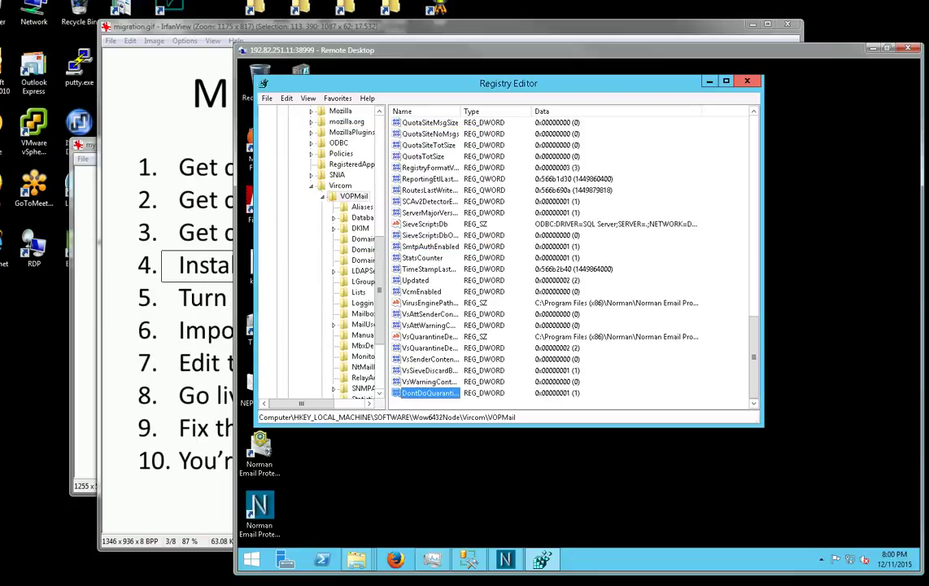
pyautogui.hotkey('alt', 'F4')
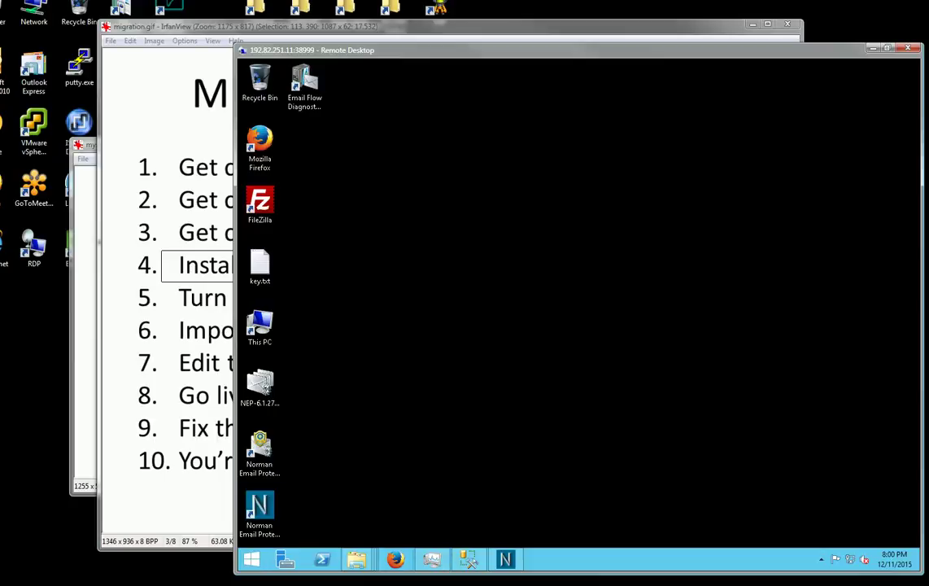
# Bring up and reposition the SQL Server DATA folder, then switch to the Transfer folder.
pyautogui.moveTo(356, 559)
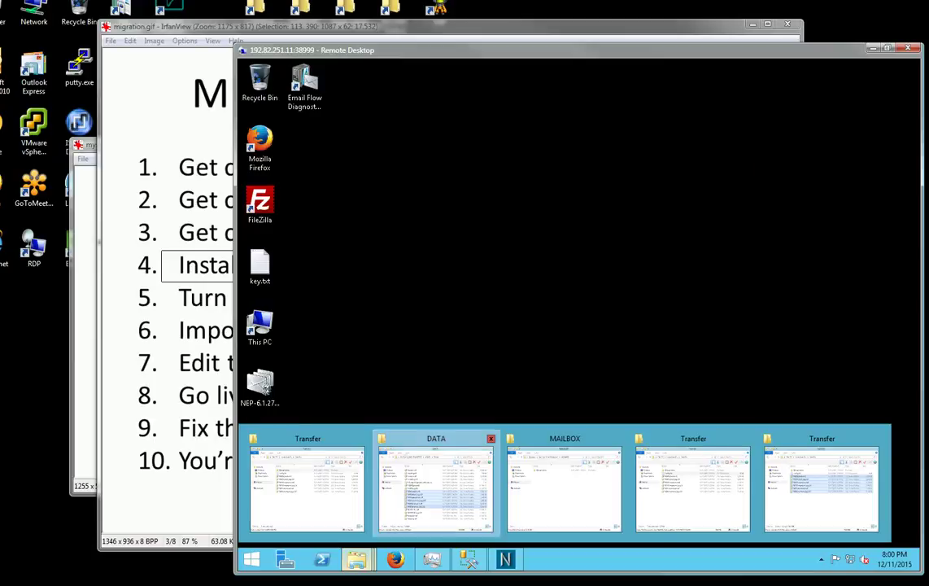
pyautogui.click(436, 484)
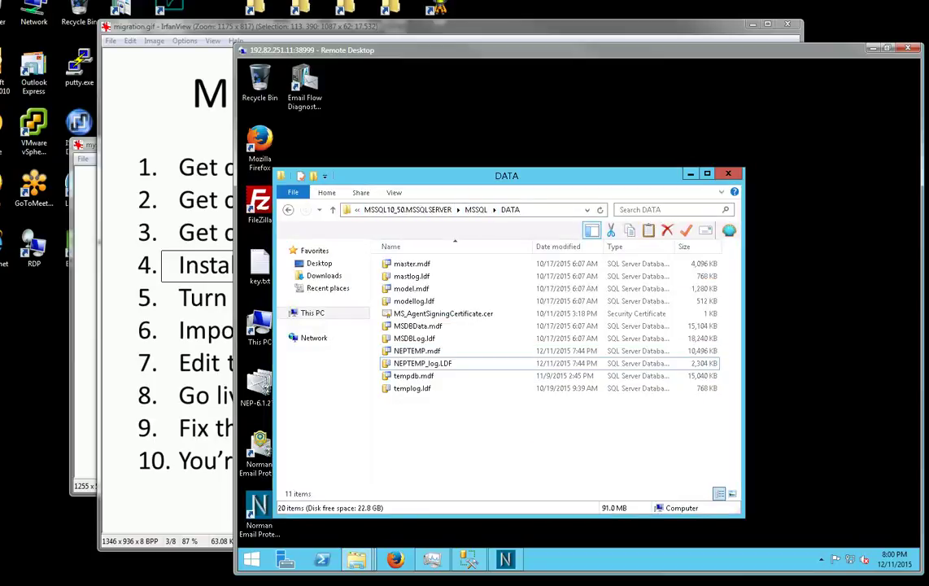
pyautogui.moveTo(455, 175); pyautogui.dragTo(526, 144)
pyautogui.click(488, 295)
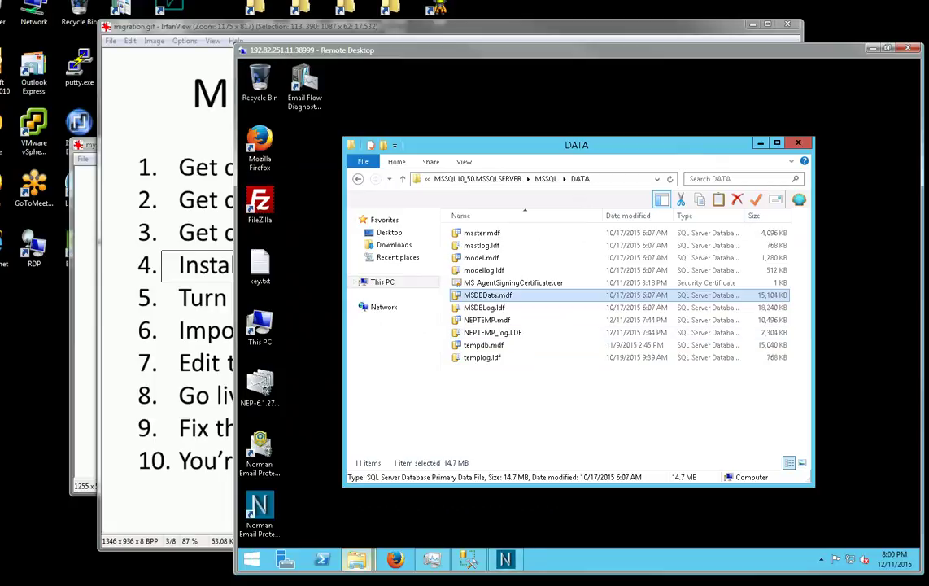
pyautogui.click(355, 559)
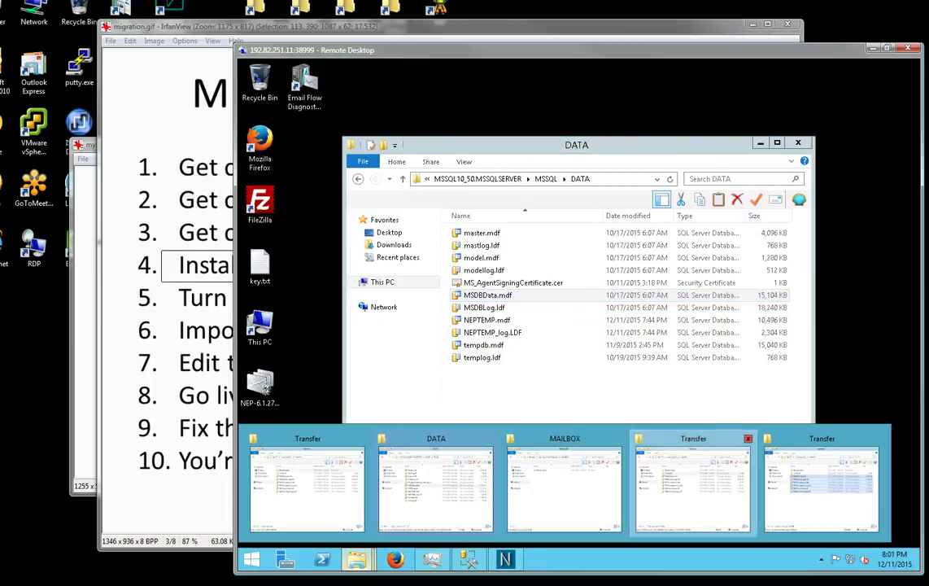
pyautogui.click(694, 487)
# Copy the six files from NEPDefault.mdf through NEPSievestore_log.LDF into the DATA folder.
pyautogui.click(541, 223)
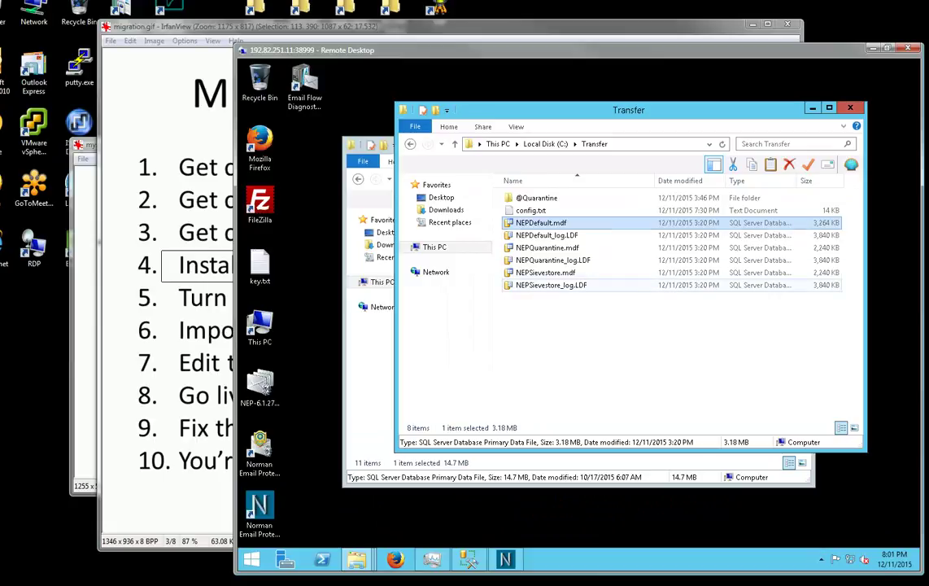
pyautogui.keyDown('shift'); pyautogui.click(551, 286); pyautogui.keyUp('shift')
pyautogui.moveTo(582, 110); pyautogui.dragTo(726, 117)
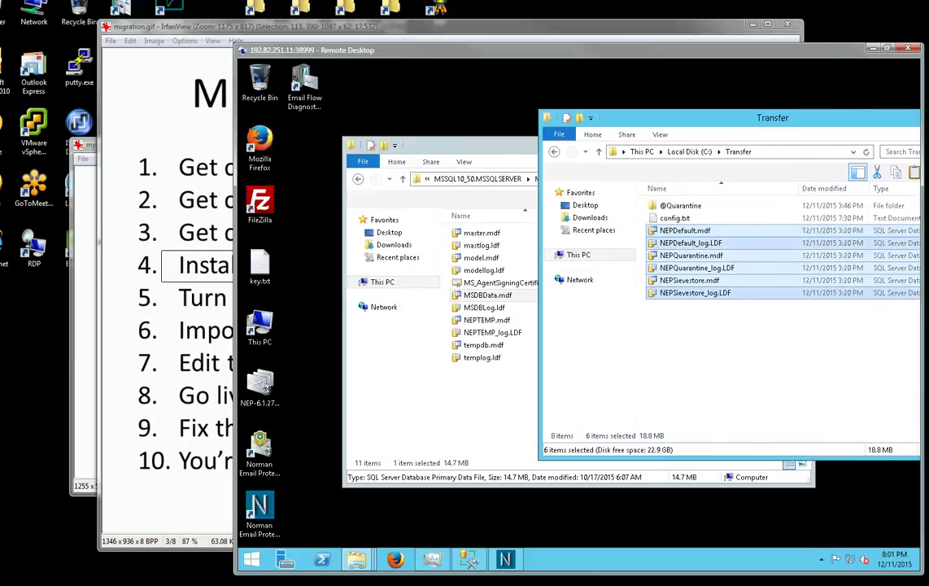
pyautogui.moveTo(692, 255); pyautogui.dragTo(473, 399)
pyautogui.press('Escape')
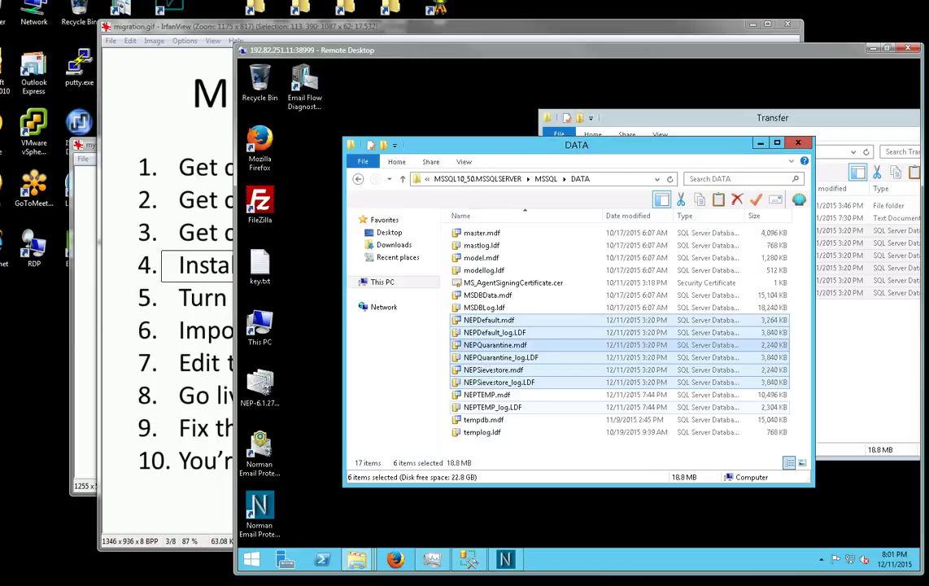
# Move the Transfer window aside and minimise both the Transfer and DATA windows.
pyautogui.click(692, 118)
pyautogui.moveTo(691, 118); pyautogui.dragTo(507, 81)
pyautogui.click(772, 79)
pyautogui.click(761, 143)
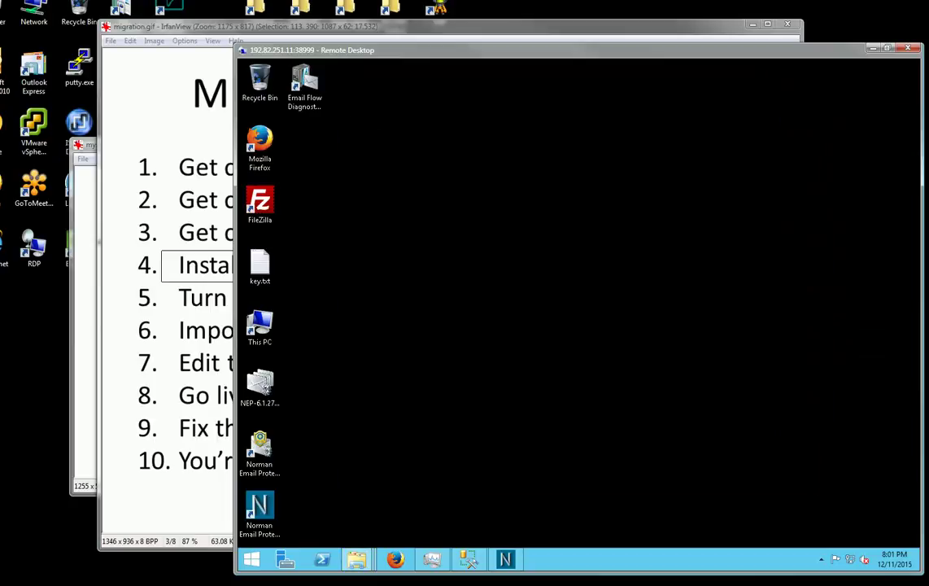
# Attach NEPDefault.mdf under the server's Databases folder, with no extra full-text catalogs.
pyautogui.click(469, 559)
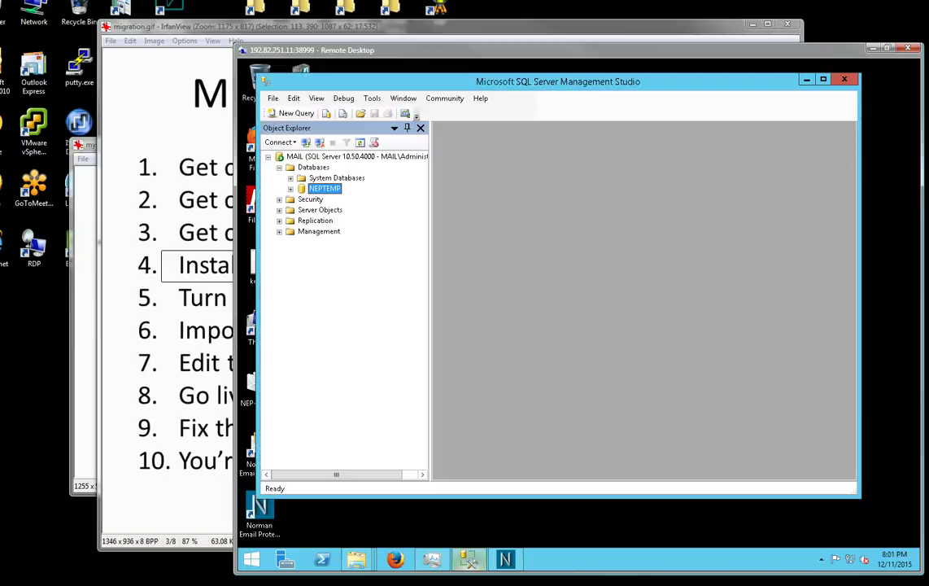
pyautogui.click(313, 167)
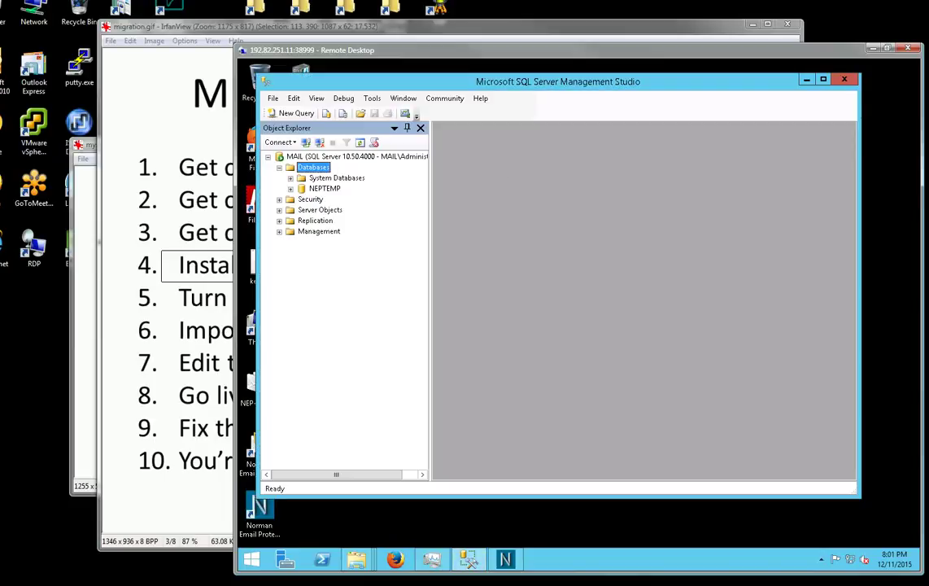
pyautogui.rightClick(316, 167)
pyautogui.press('a')
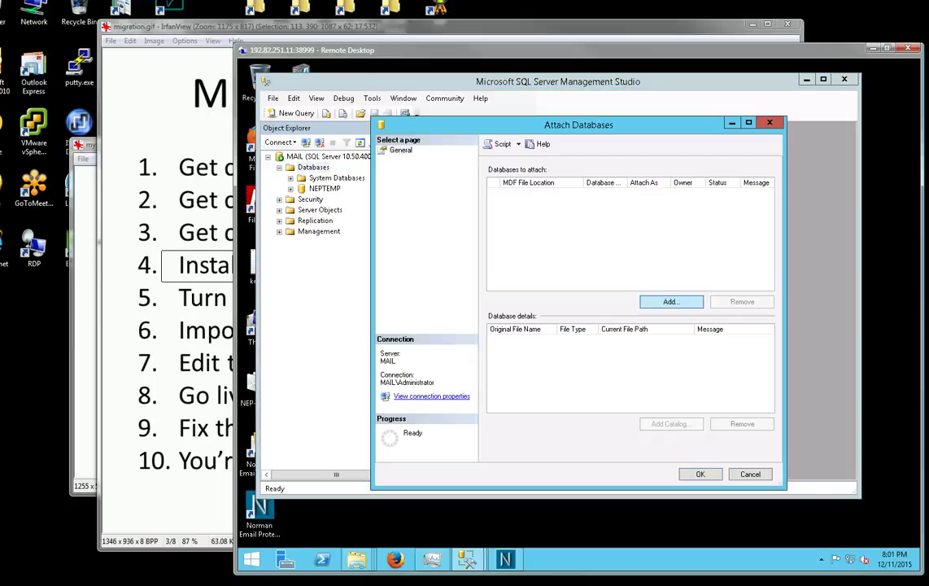
pyautogui.press('Return')
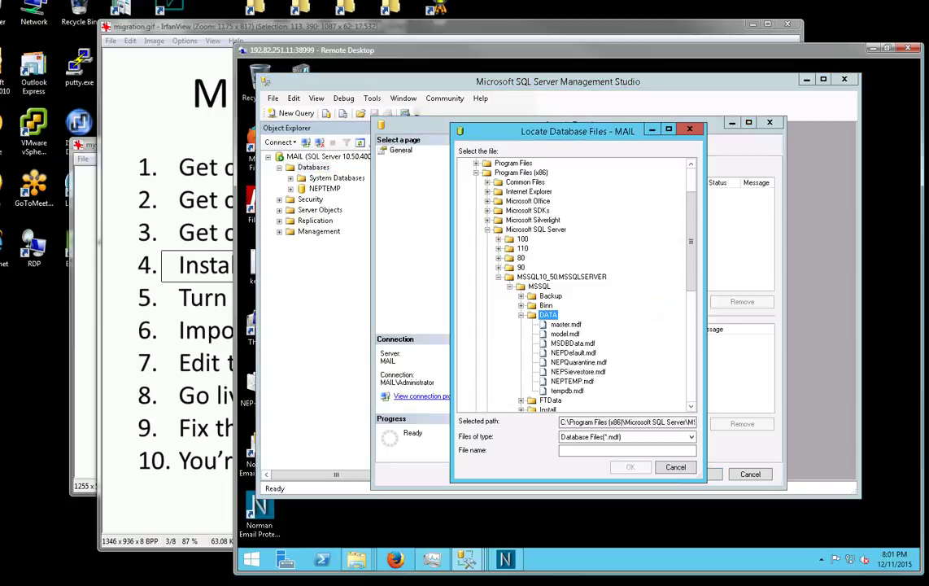
pyautogui.click(573, 352)
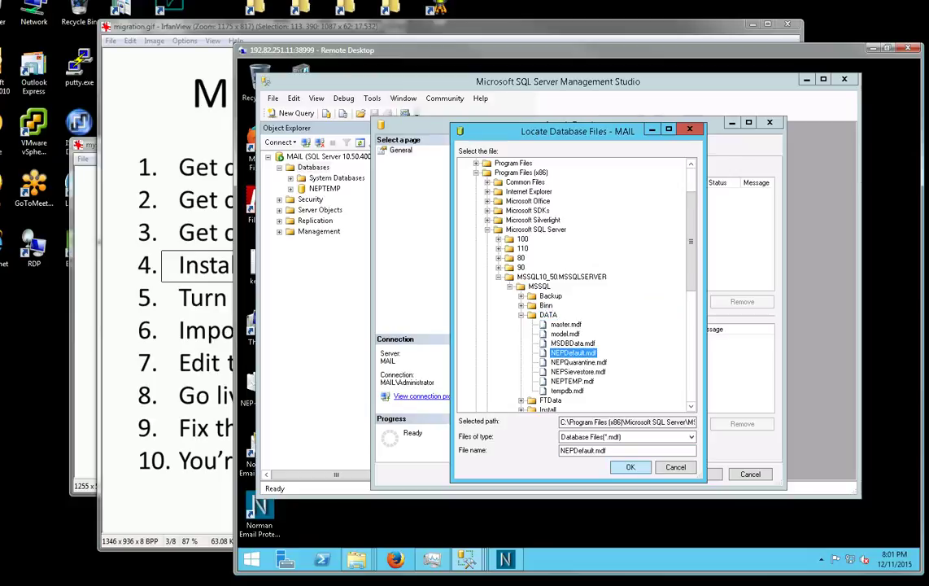
pyautogui.press('Return')
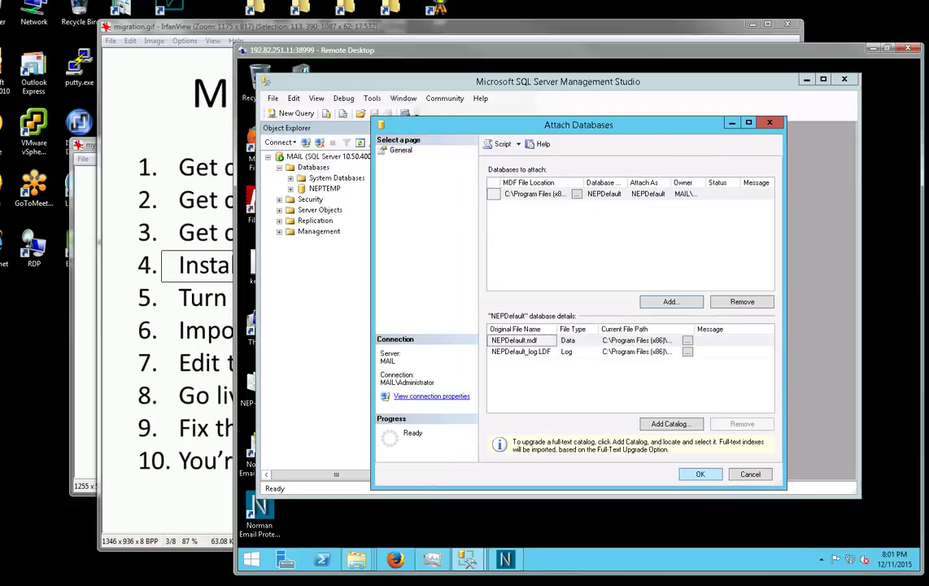
pyautogui.press('Return')
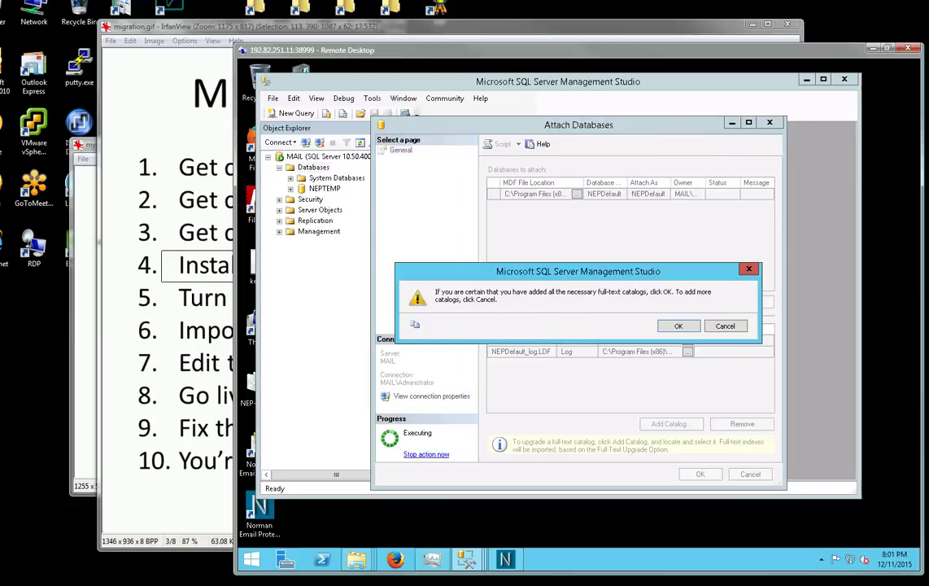
pyautogui.press('Return')
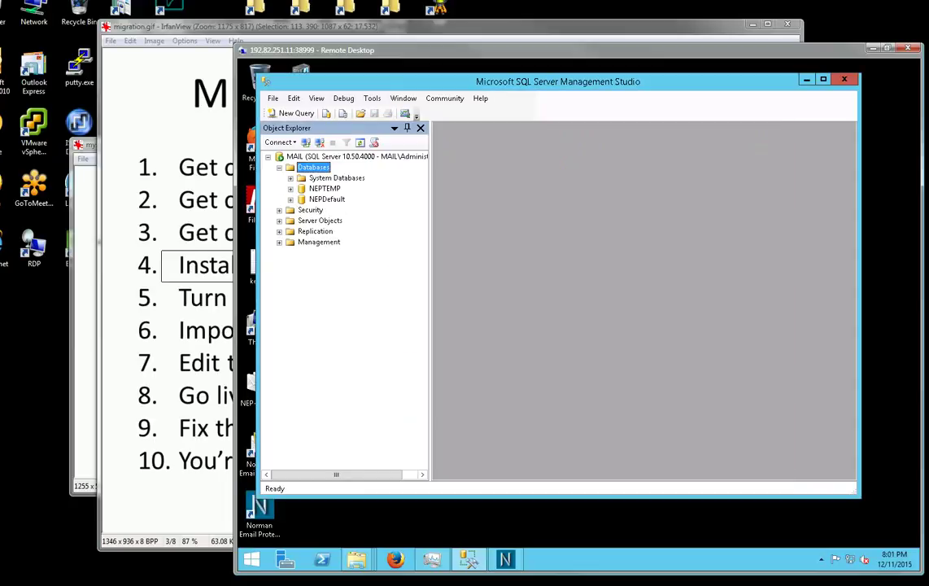
# Attach NEPQuarantine.mdf as a second database.
pyautogui.press('Menu')
pyautogui.press('Down')
pyautogui.press('Down')
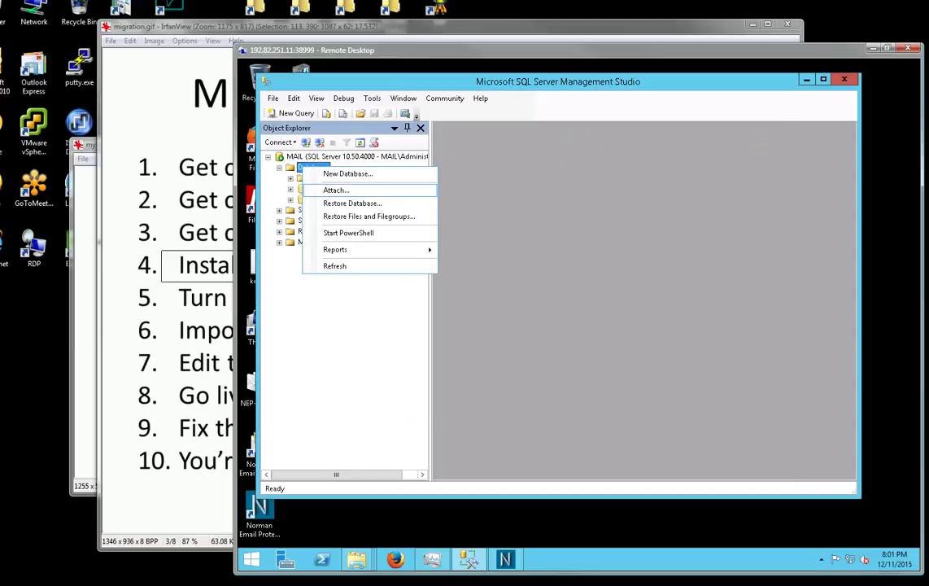
pyautogui.press('Return')
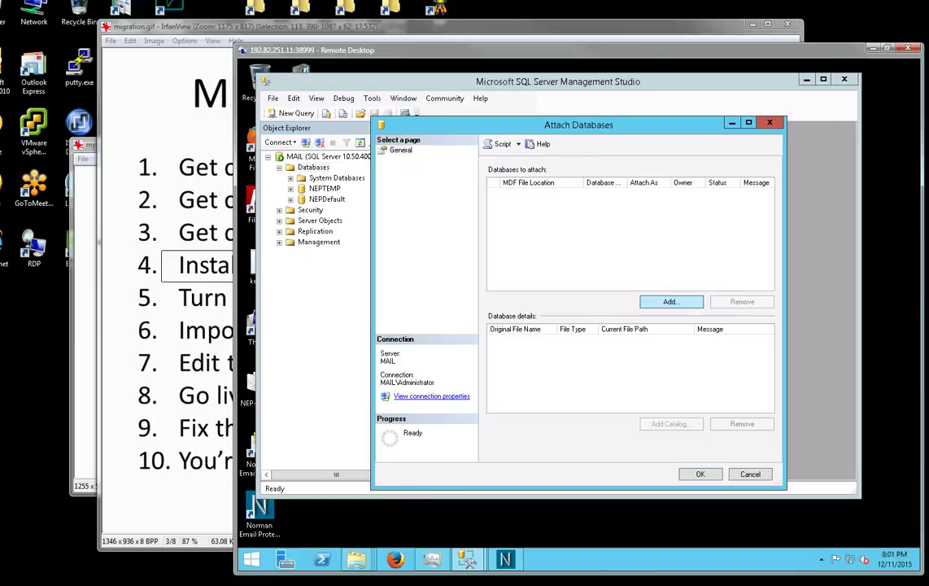
pyautogui.press('Return')
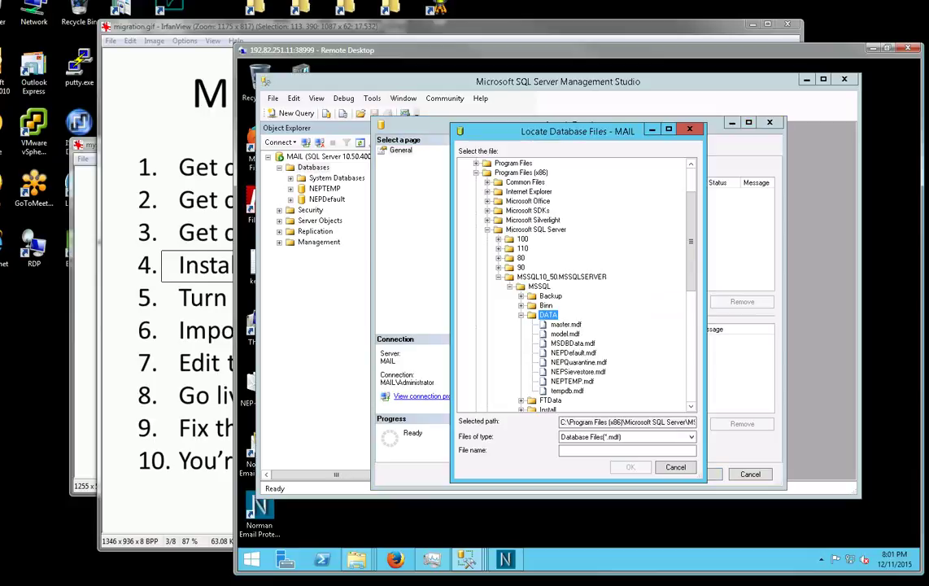
pyautogui.click(579, 362)
pyautogui.press('Return')
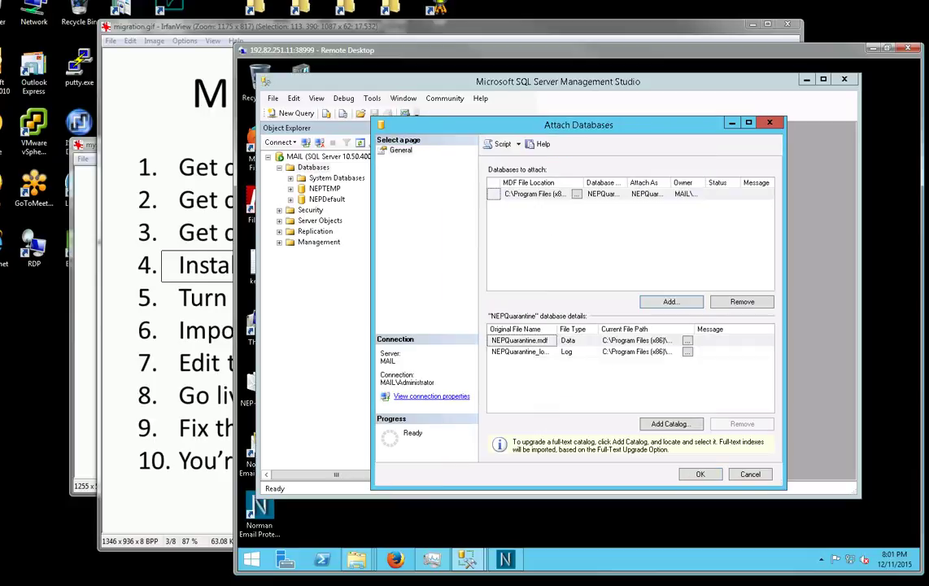
pyautogui.press('Return')
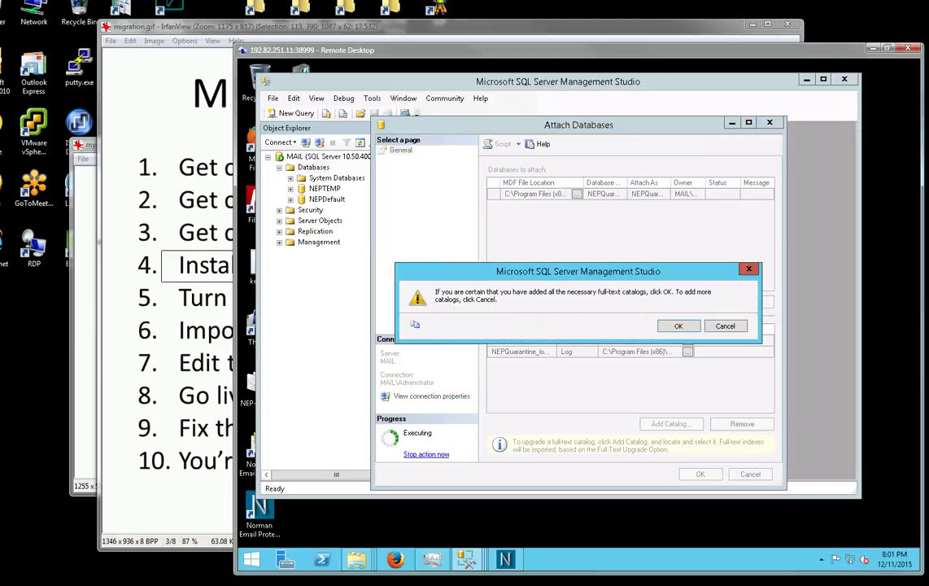
pyautogui.press('Return')
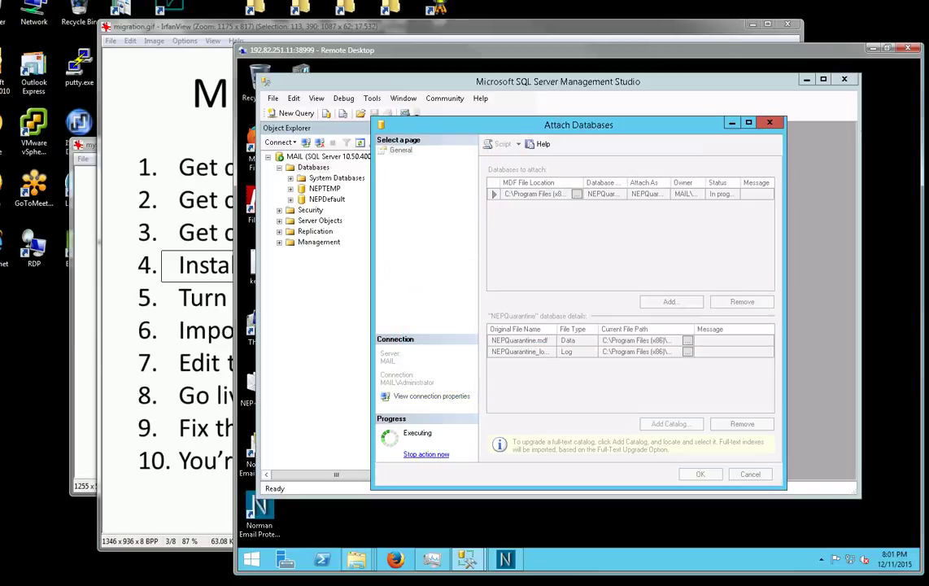
# Attach NEPSievestore.mdf as a third database.
pyautogui.hotkey('shift', 'F10')
pyautogui.press('Down')
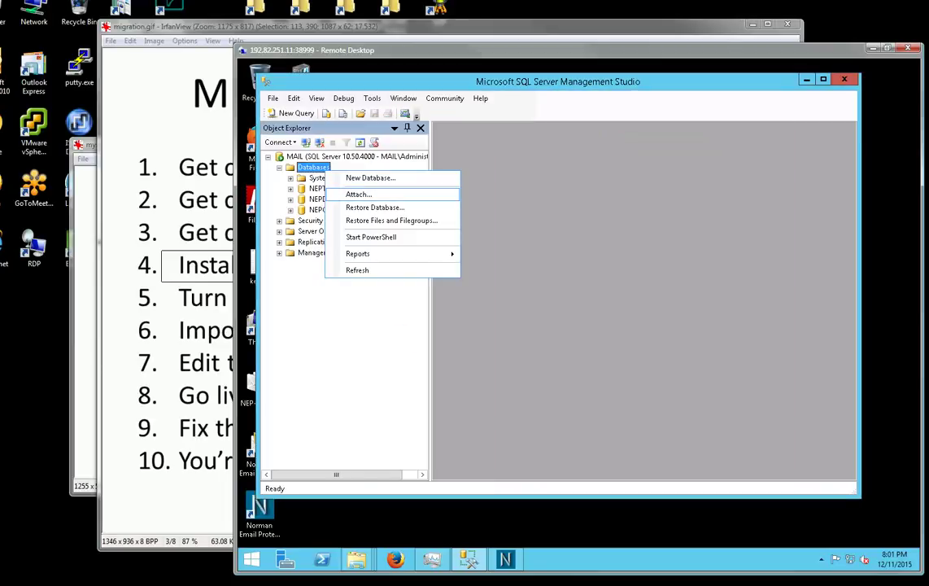
pyautogui.press('Return')
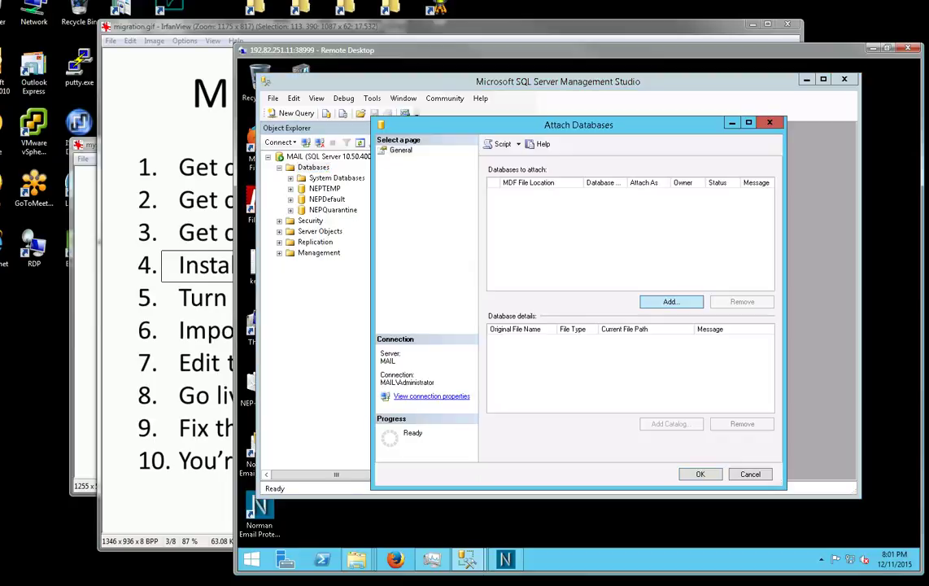
pyautogui.press('Return')
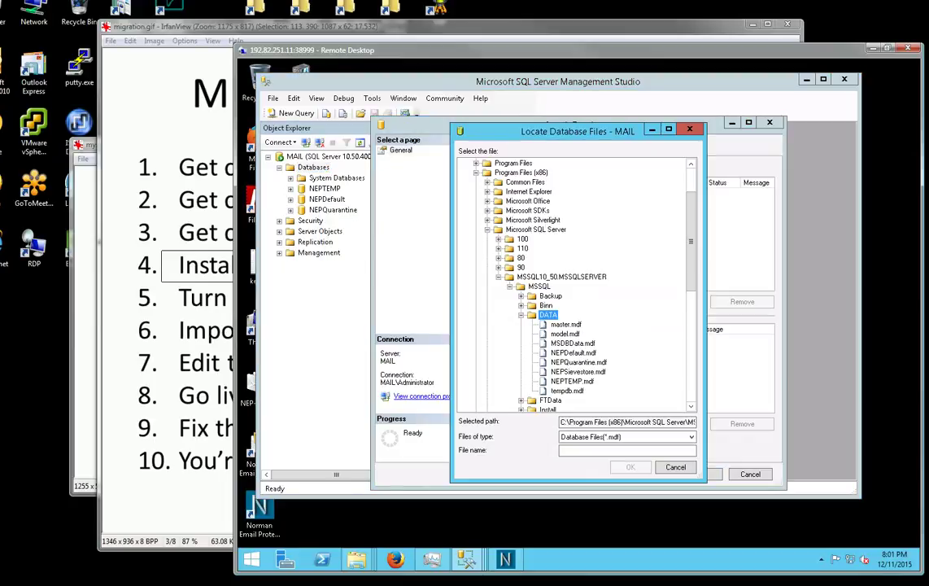
pyautogui.click(578, 372)
pyautogui.click(631, 467)
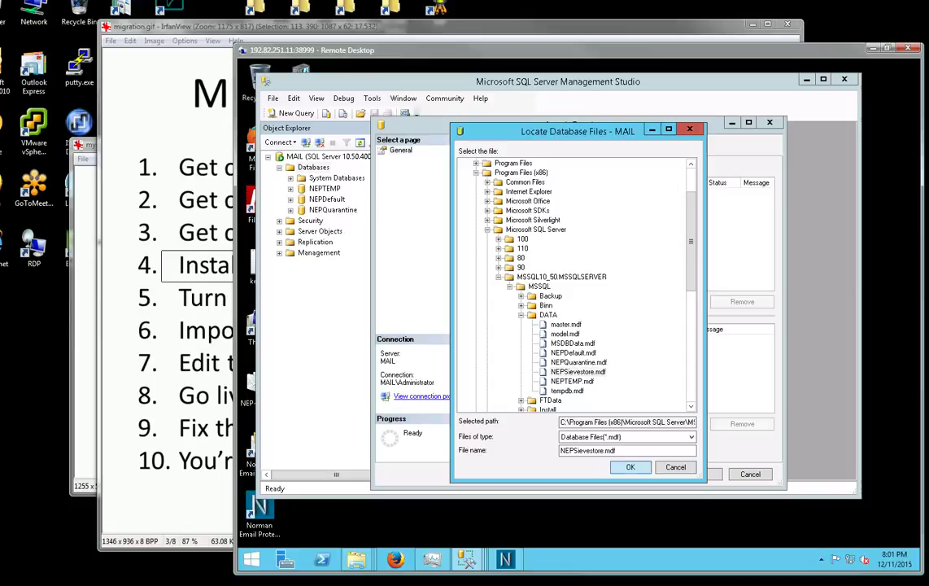
pyautogui.press('Return')
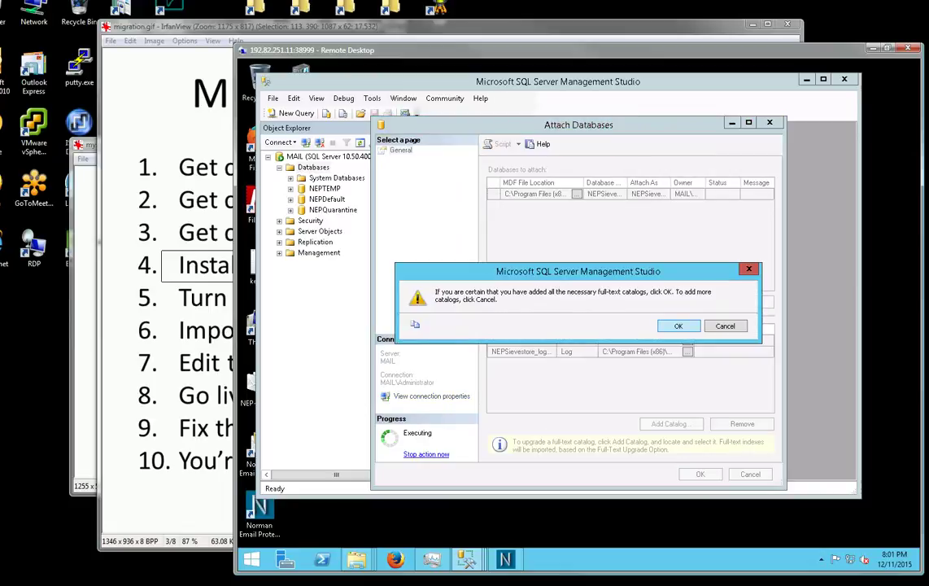
pyautogui.press('Return')
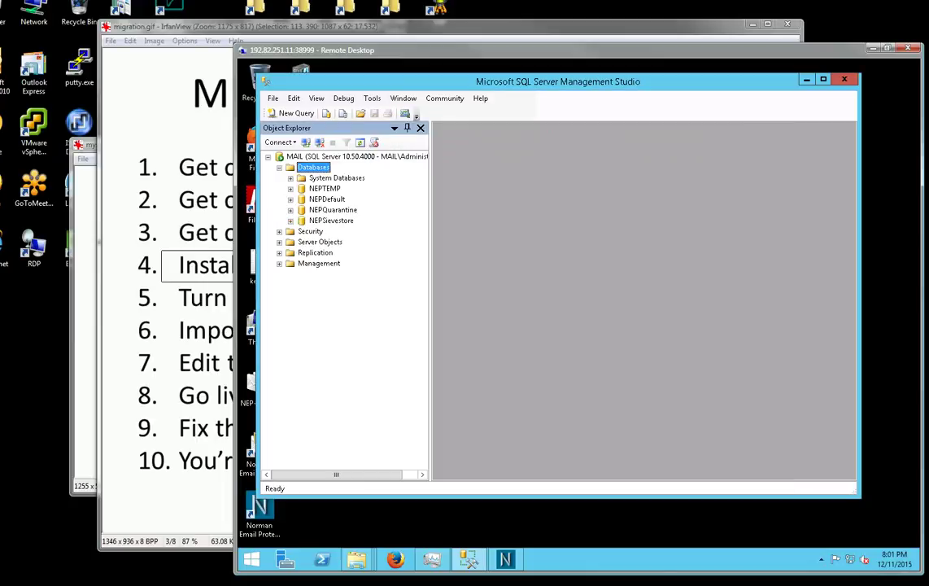
# Close Management Studio and bring the migration checklist slide forward.
pyautogui.moveTo(469, 559)
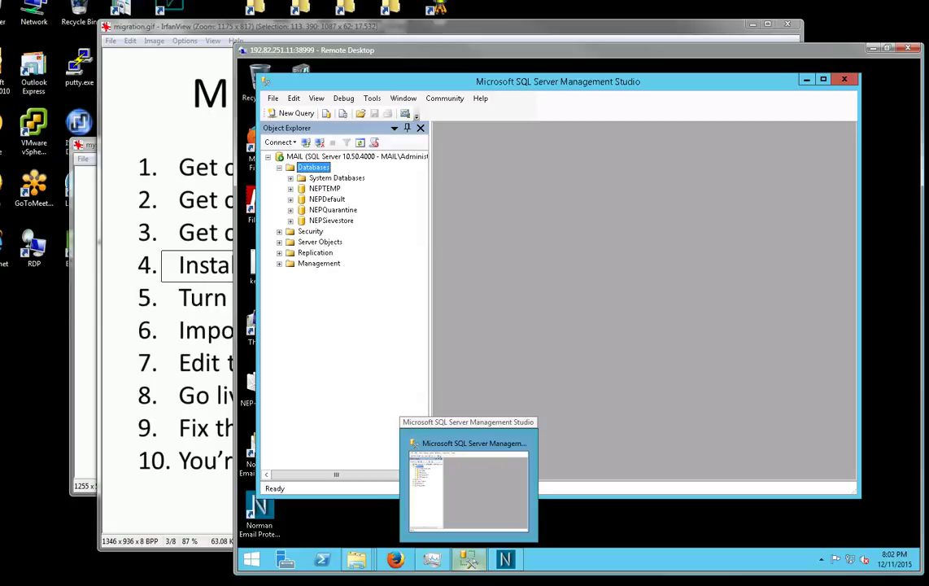
pyautogui.moveTo(506, 559)
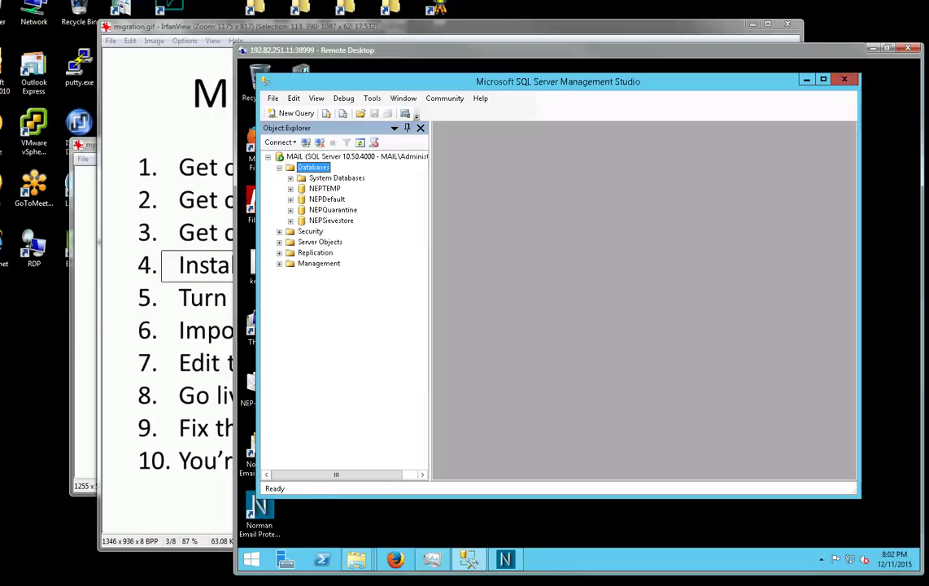
pyautogui.click(844, 79)
pyautogui.click(232, 293)
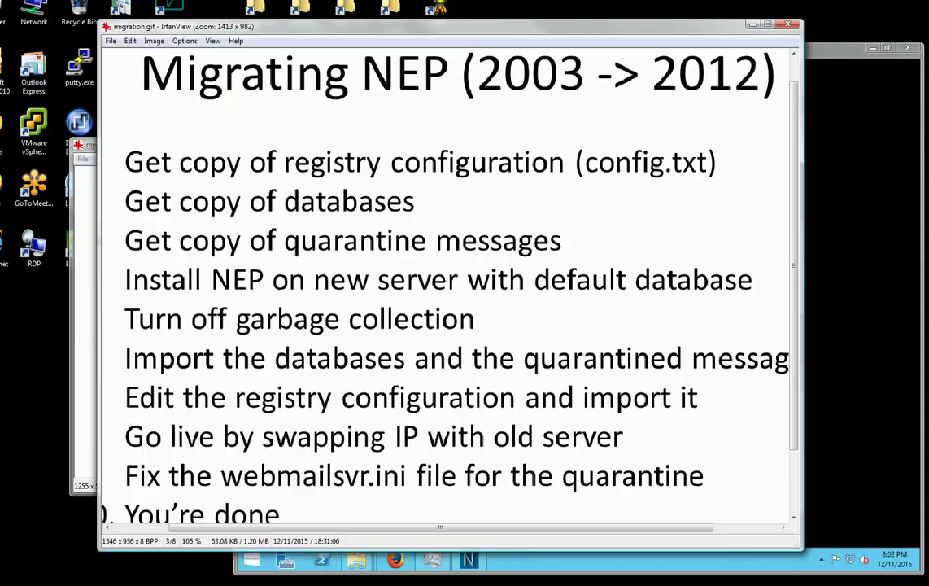
# Zoom the checklist out to fit and box step 6 about importing the databases, then return to Remote Desktop.
pyautogui.press('-')
pyautogui.press('-')
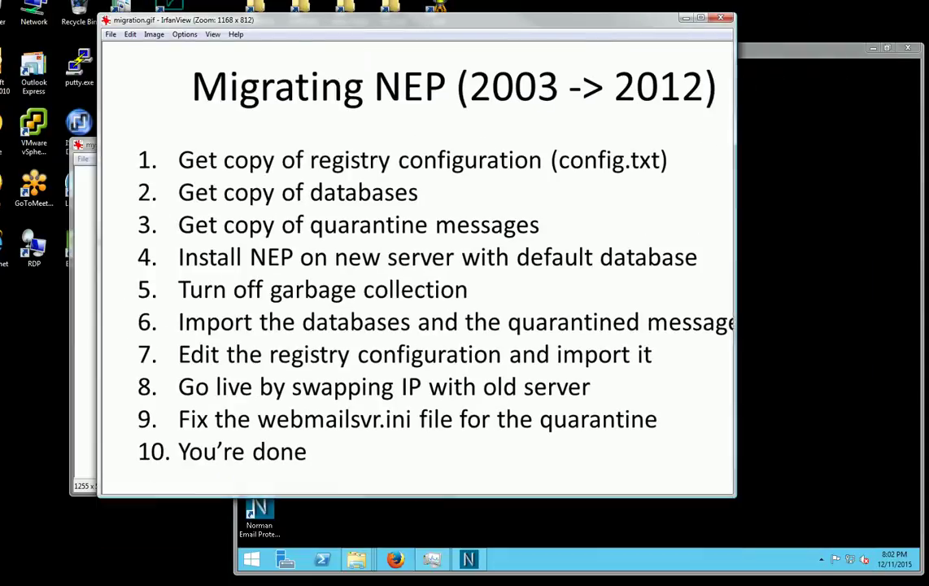
pyautogui.press('-')
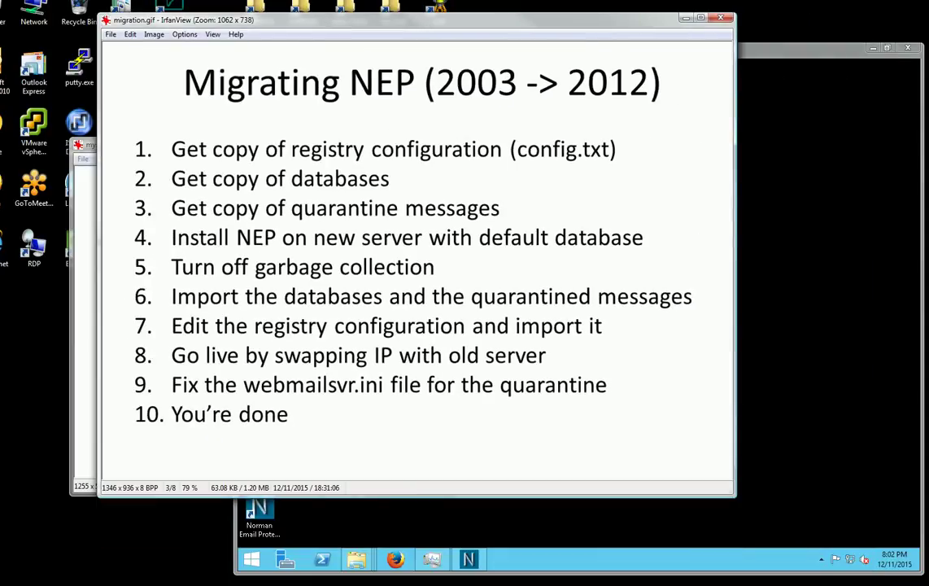
pyautogui.moveTo(160, 281); pyautogui.dragTo(704, 312)
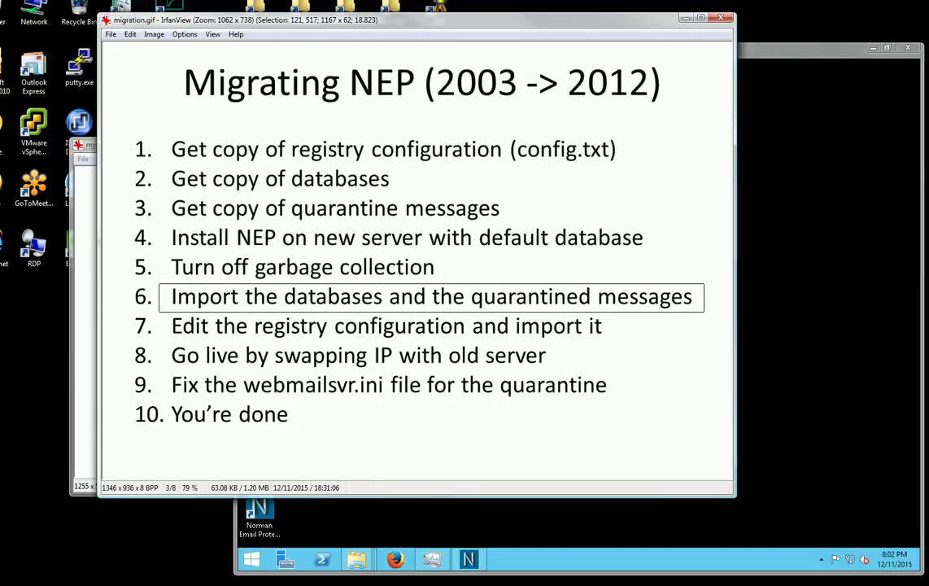
pyautogui.moveTo(431, 284); pyautogui.dragTo(432, 286)
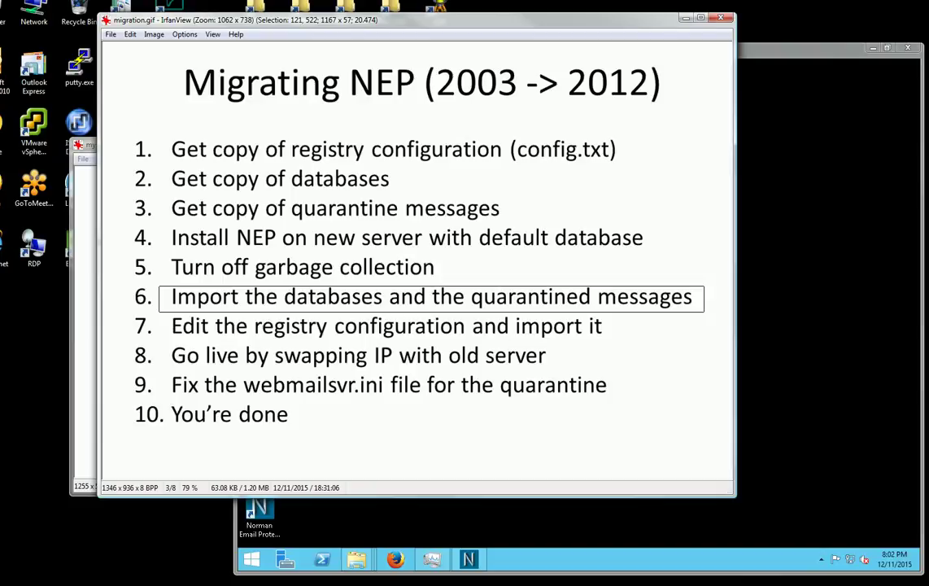
pyautogui.hotkey('alt', 'Tab')
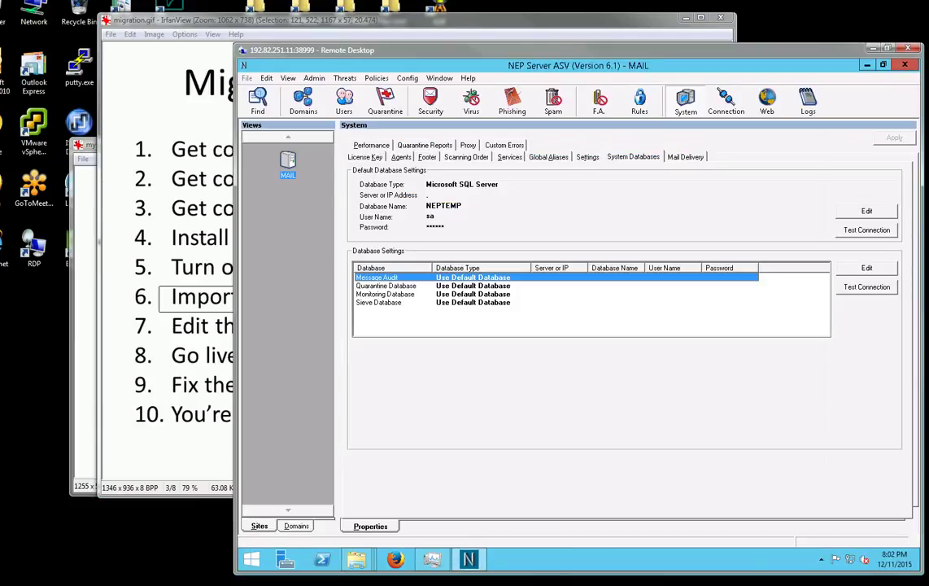
# Rename the default database from NEPTEMP to NEPDefault and dismiss the restart prompt.
pyautogui.click(867, 212)
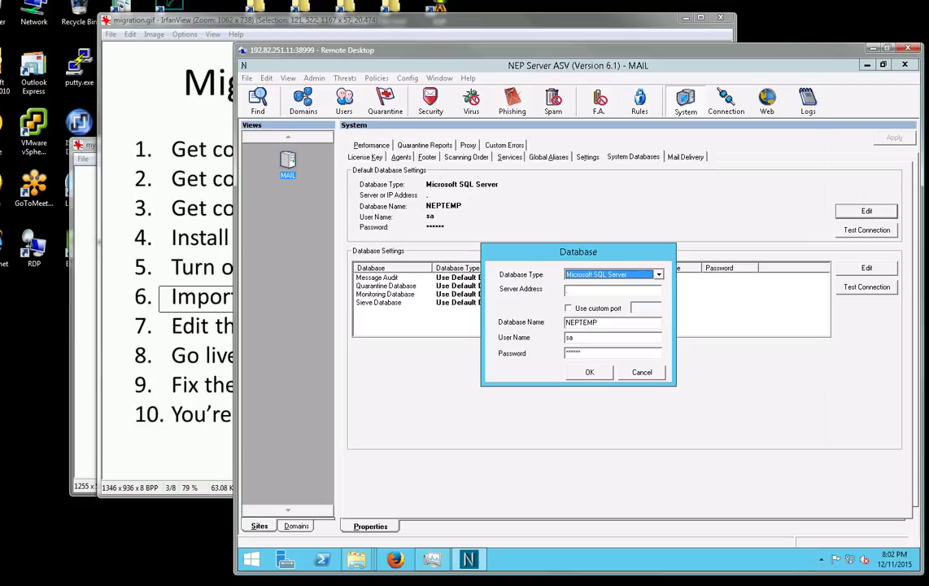
pyautogui.moveTo(579, 323); pyautogui.dragTo(599, 323)
pyautogui.write('Default')
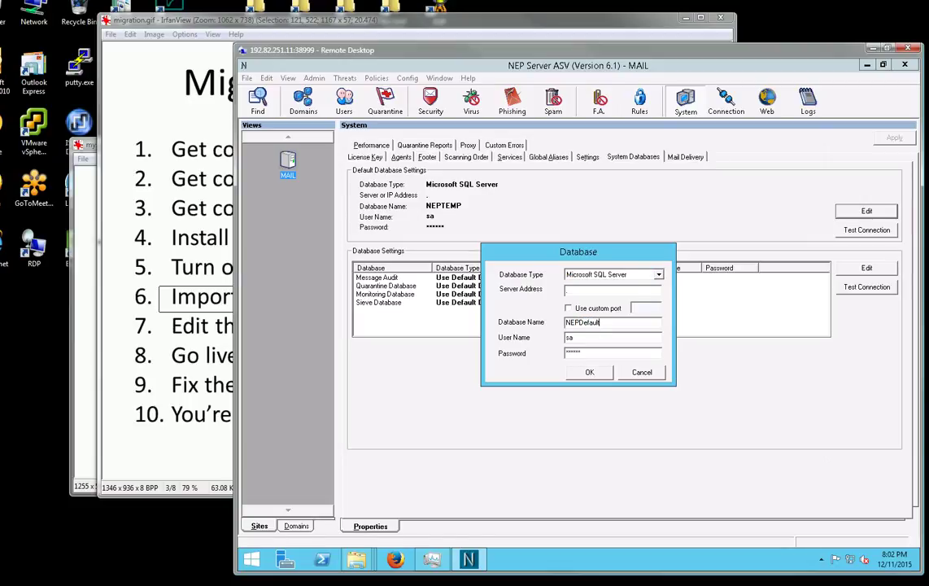
pyautogui.click(590, 372)
pyautogui.click(589, 372)
pyautogui.click(683, 348)
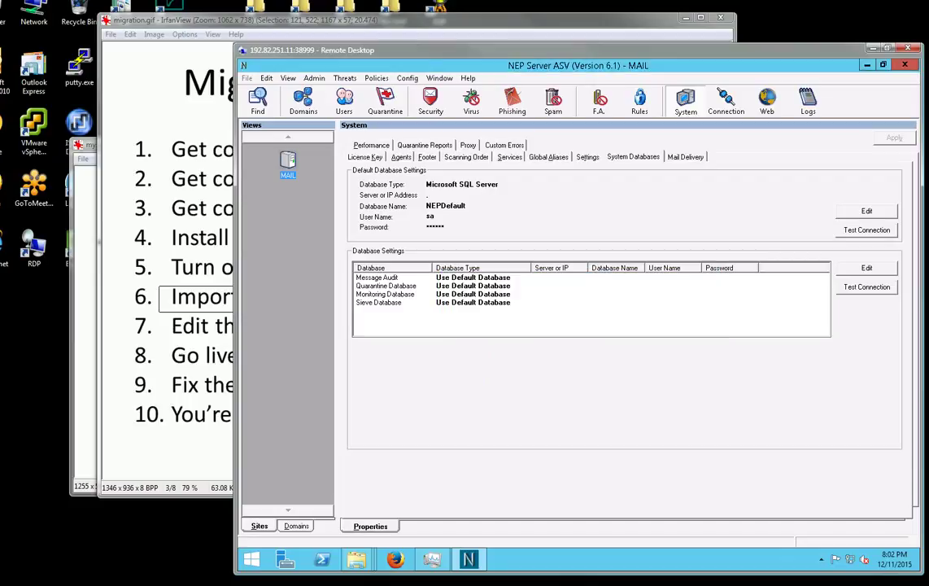
# Override the Quarantine Database with Microsoft SQL Server database NEPQuarantine, user sa and its password.
pyautogui.click(385, 286)
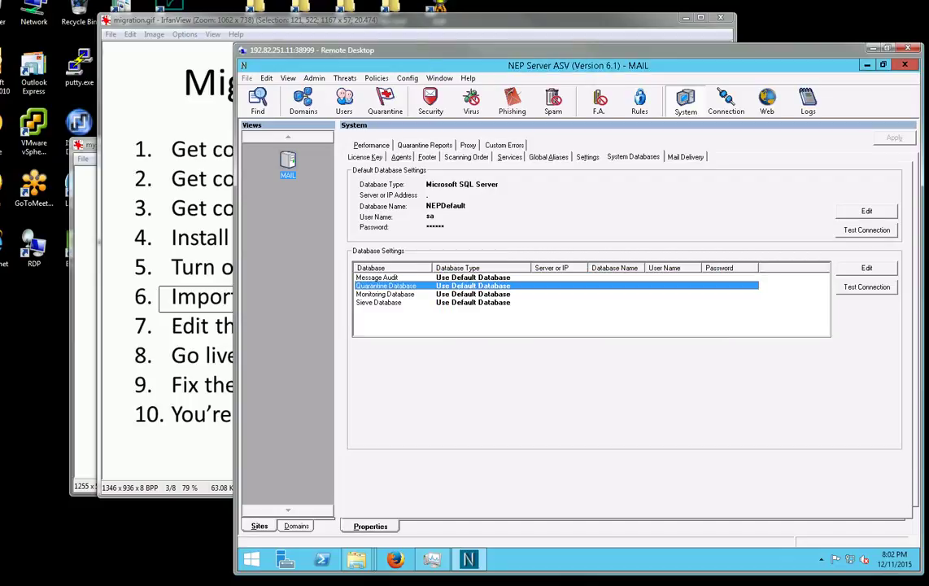
pyautogui.click(867, 268)
pyautogui.click(492, 261)
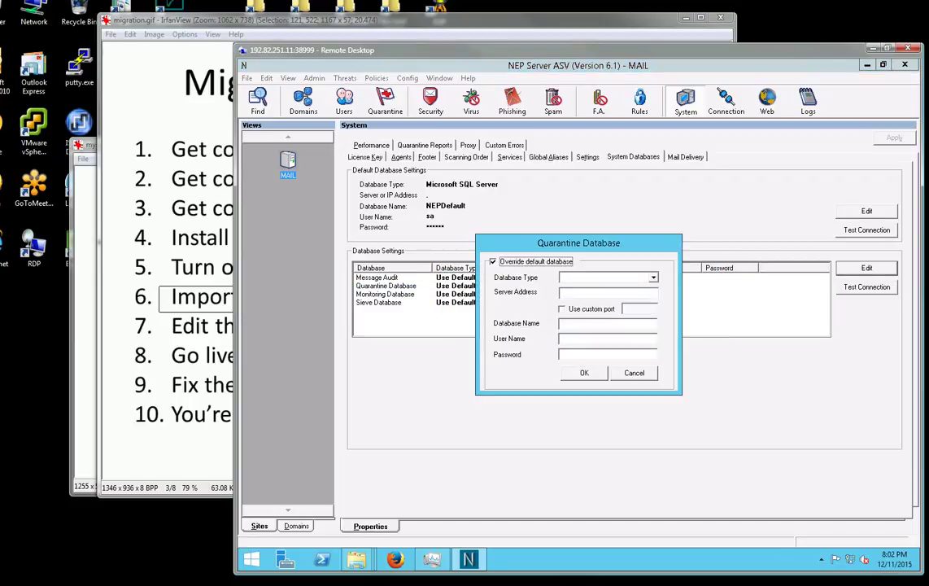
pyautogui.click(652, 277)
pyautogui.click(594, 306)
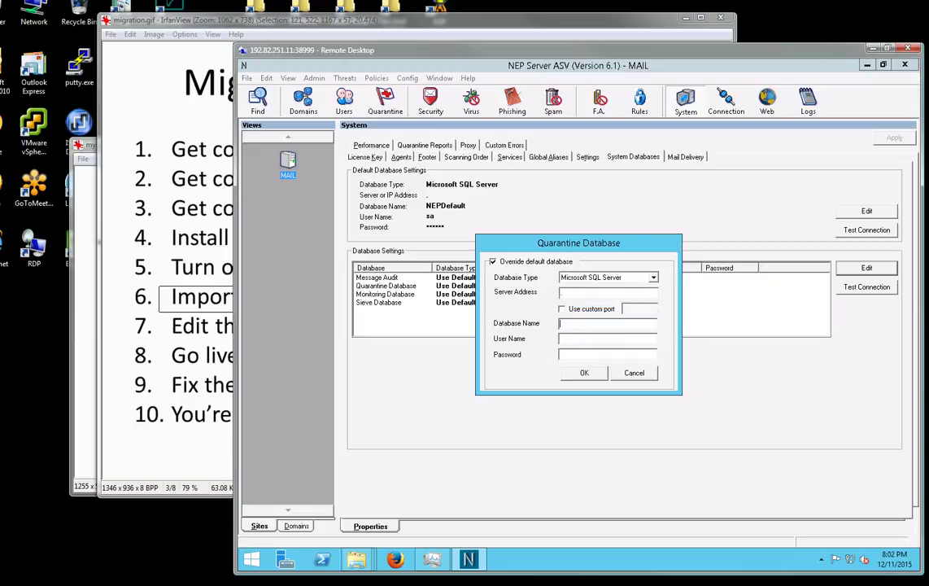
pyautogui.write('NEPQuarantine')
pyautogui.press('Tab')
pyautogui.write('sa')
pyautogui.press('Tab')
pyautogui.write('******')
pyautogui.press('Return')
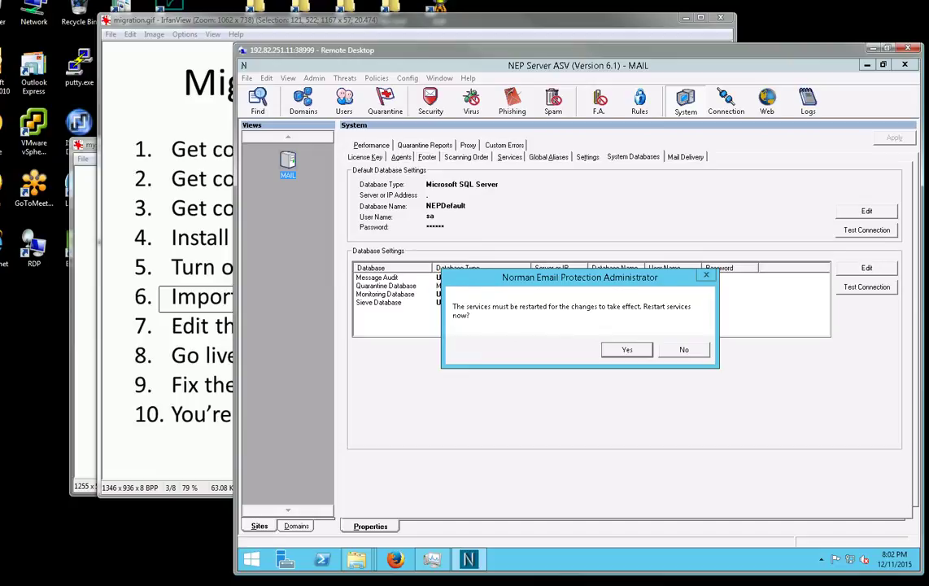
pyautogui.press('Return')
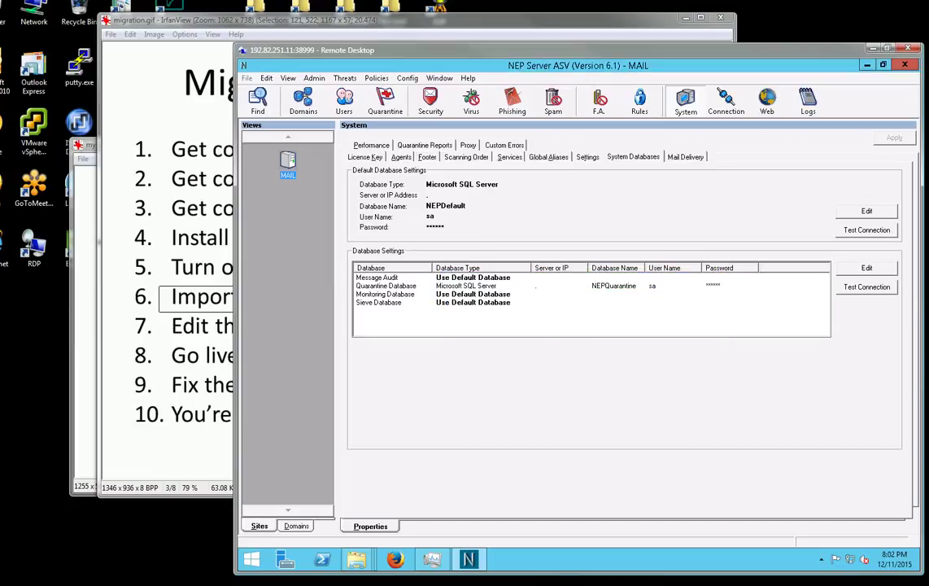
# Override the Sieve Database with Microsoft SQL Server database NEPSievestore, user sa and its password.
pyautogui.click(378, 302)
pyautogui.press('Return')
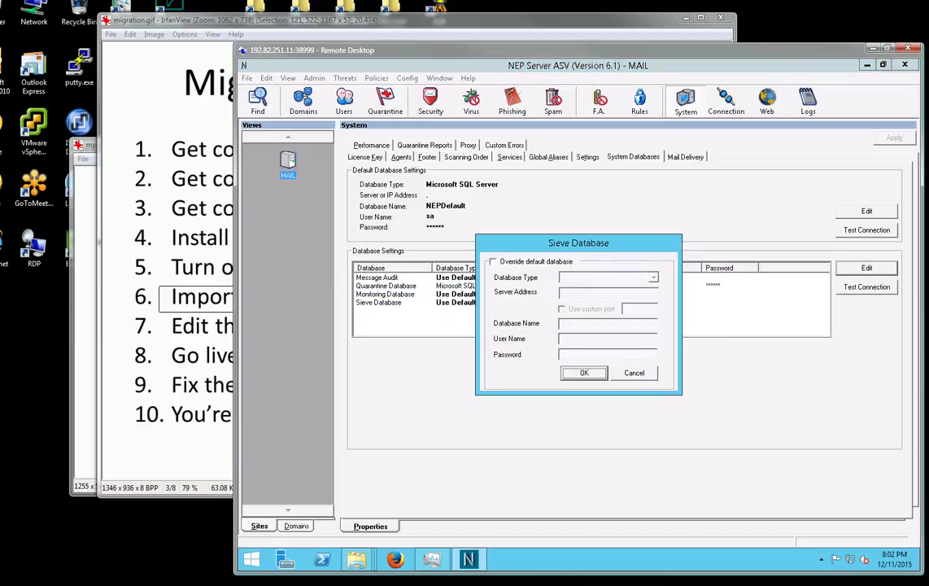
pyautogui.click(492, 261)
pyautogui.click(652, 278)
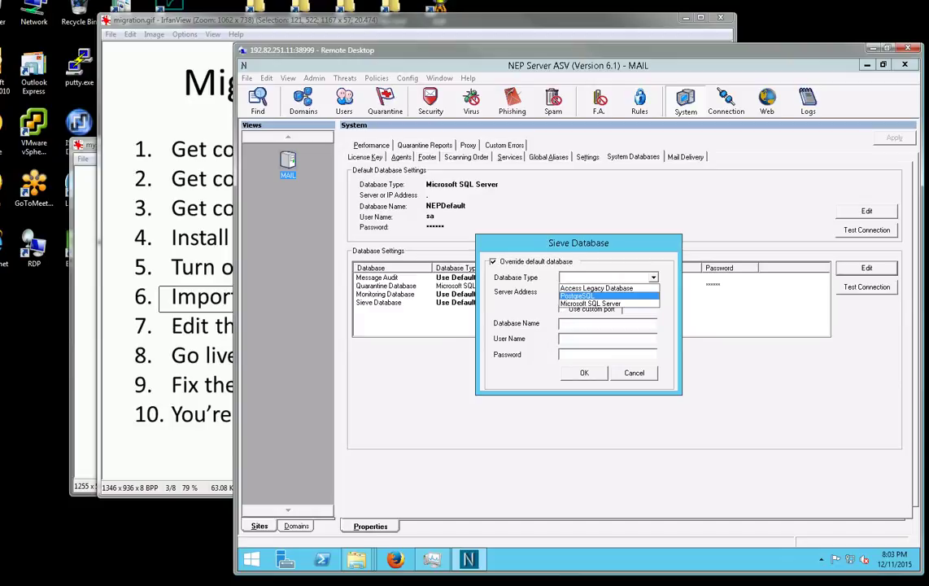
pyautogui.click(602, 301)
pyautogui.click(606, 293)
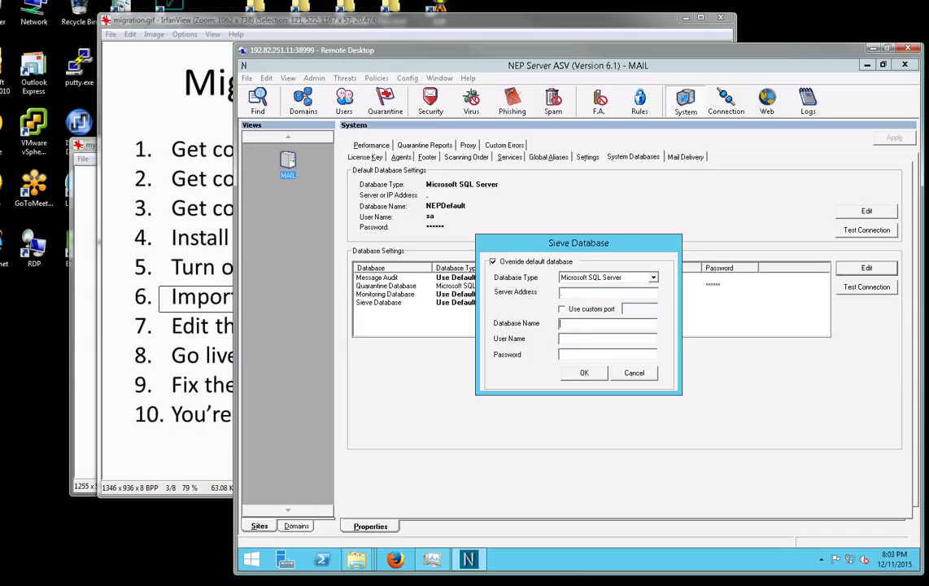
pyautogui.write('NEPSievestore')
pyautogui.press('Tab')
pyautogui.write('sa')
pyautogui.press('Tab')
pyautogui.write('******')
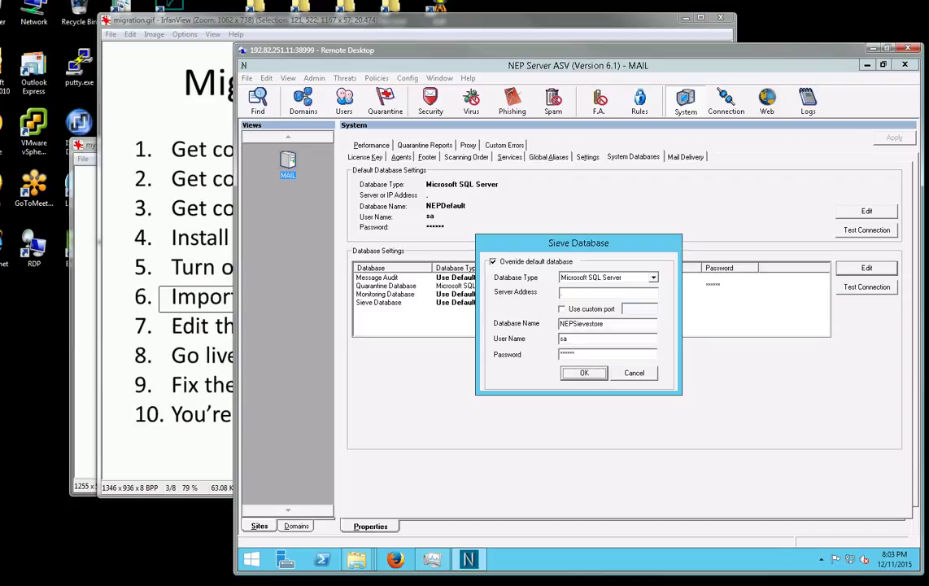
pyautogui.press('Return')
pyautogui.press('Return')
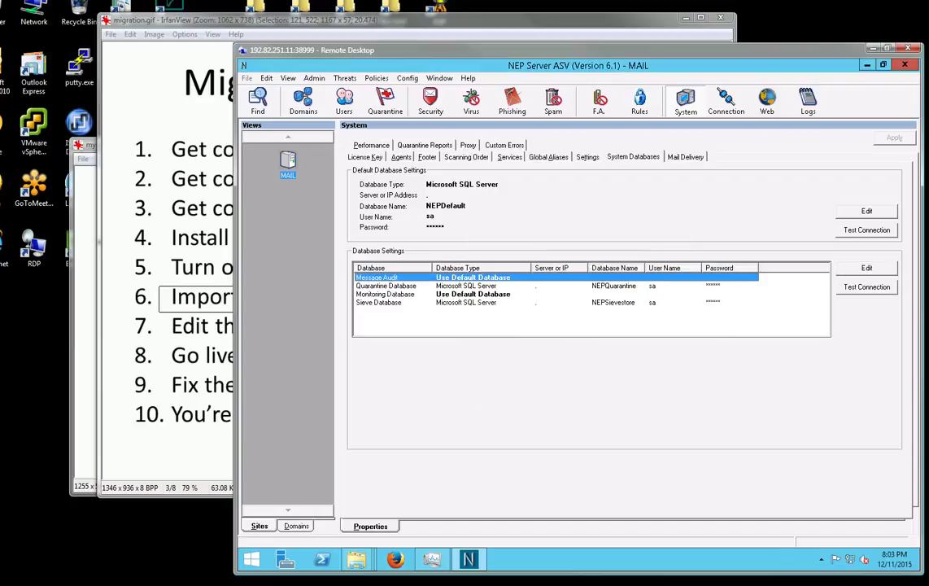
# Override Message Audit with SQL Server database NEPAudit, user sa, and allow creating rights.
pyautogui.press('Return')
pyautogui.click(493, 262)
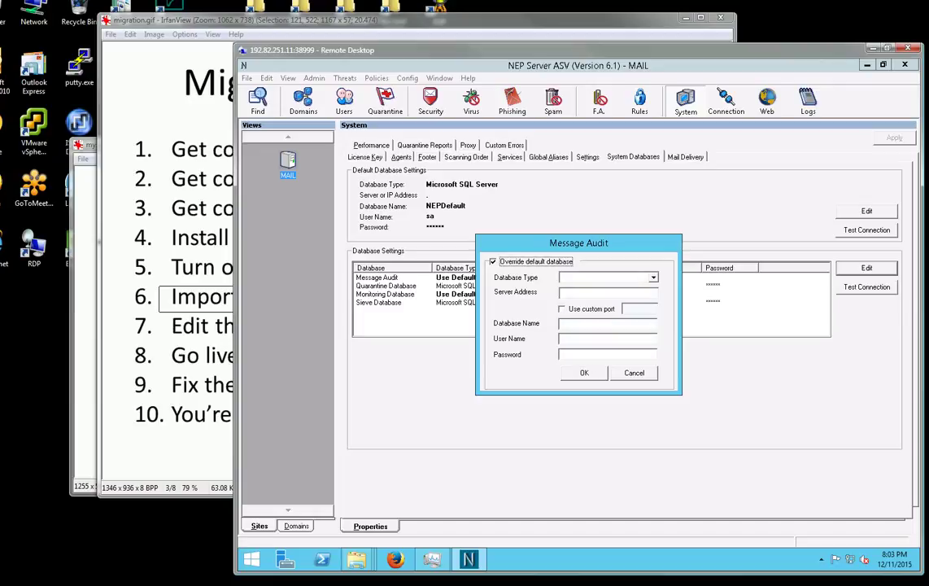
pyautogui.click(653, 277)
pyautogui.click(606, 295)
pyautogui.click(600, 293)
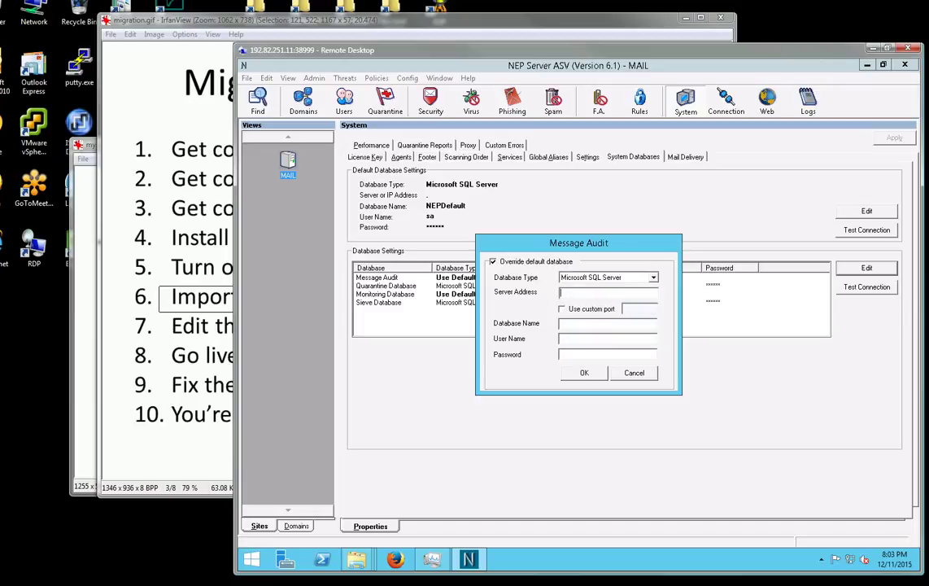
pyautogui.write('.\\')
pyautogui.press('BackSpace')
pyautogui.press('BackSpace')
pyautogui.write('NEPAudit')
pyautogui.press('Tab')
pyautogui.write('sa')
pyautogui.press('Tab')
pyautogui.write('*****')
pyautogui.press('Return')
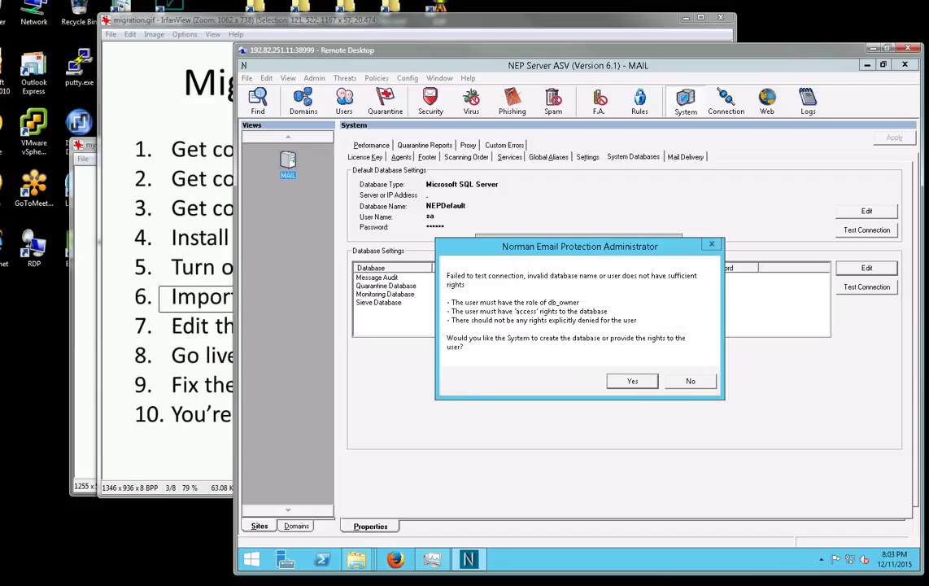
pyautogui.press('Return')
pyautogui.press('Return')
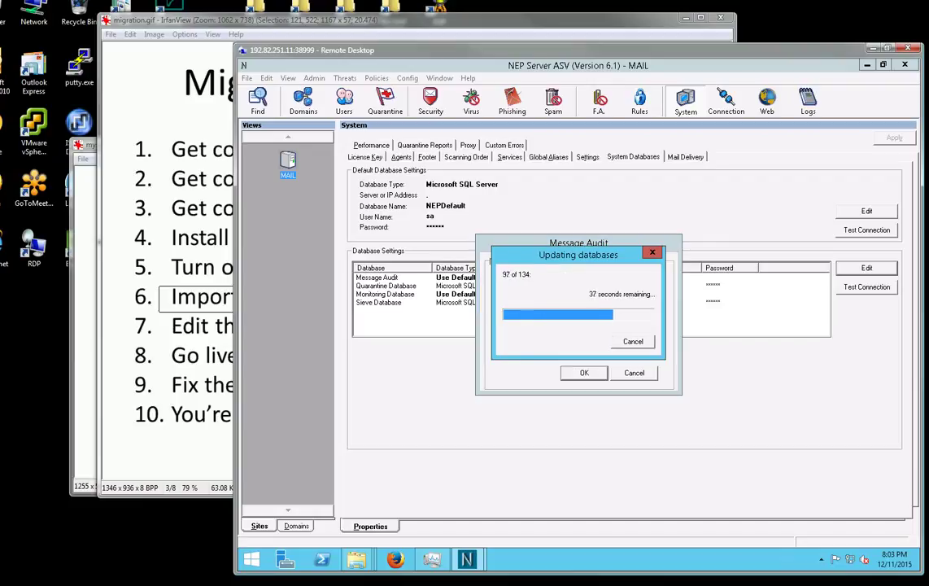
# Override the Monitoring Database with SQL Server database NEPMonitoring, user sa, granting rights and answering restart prompts.
pyautogui.press('Return')
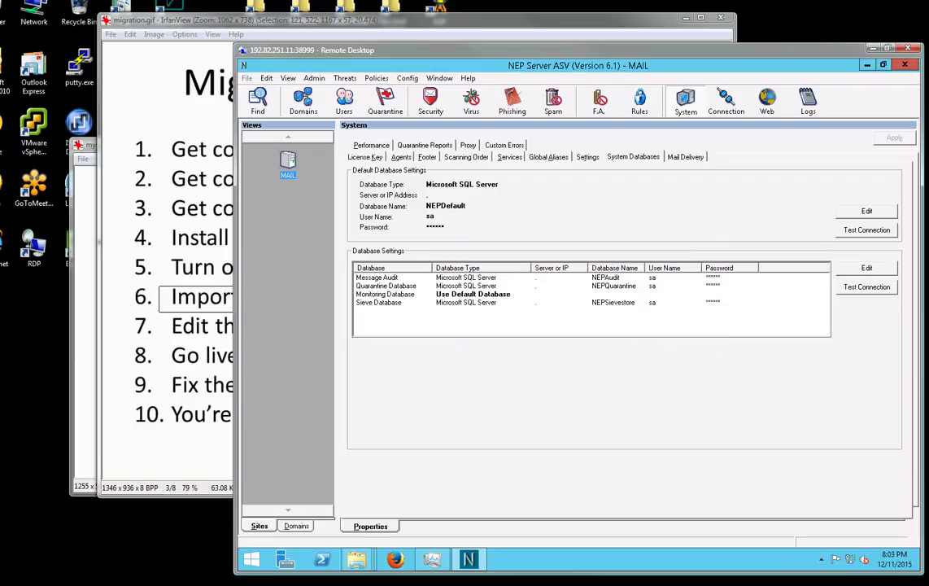
pyautogui.click(390, 295)
pyautogui.press('Return')
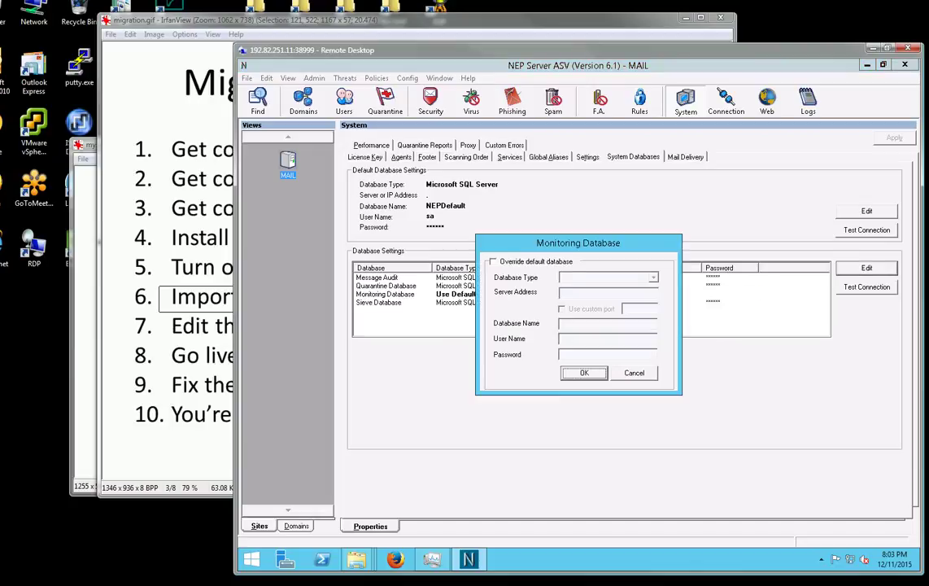
pyautogui.click(493, 261)
pyautogui.click(653, 278)
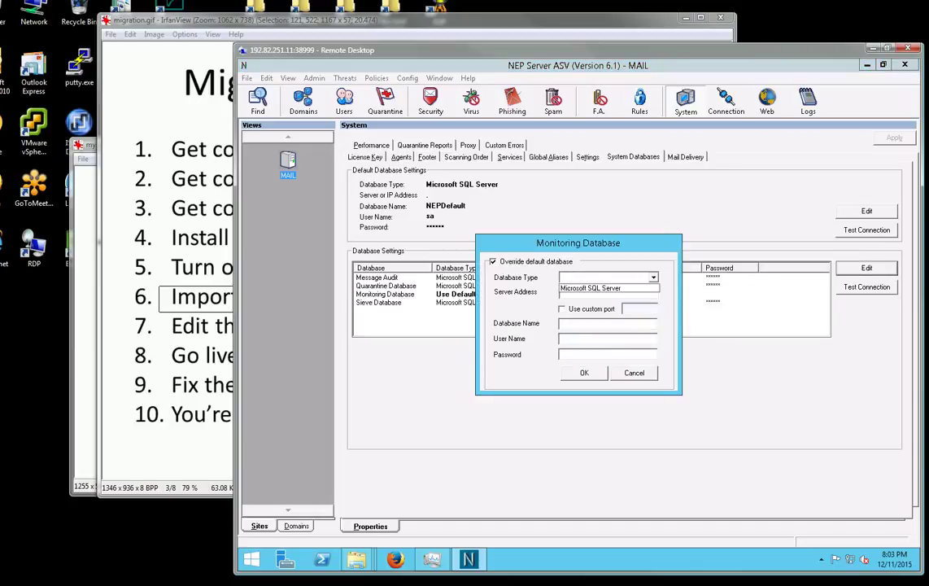
pyautogui.click(598, 289)
pyautogui.click(608, 293)
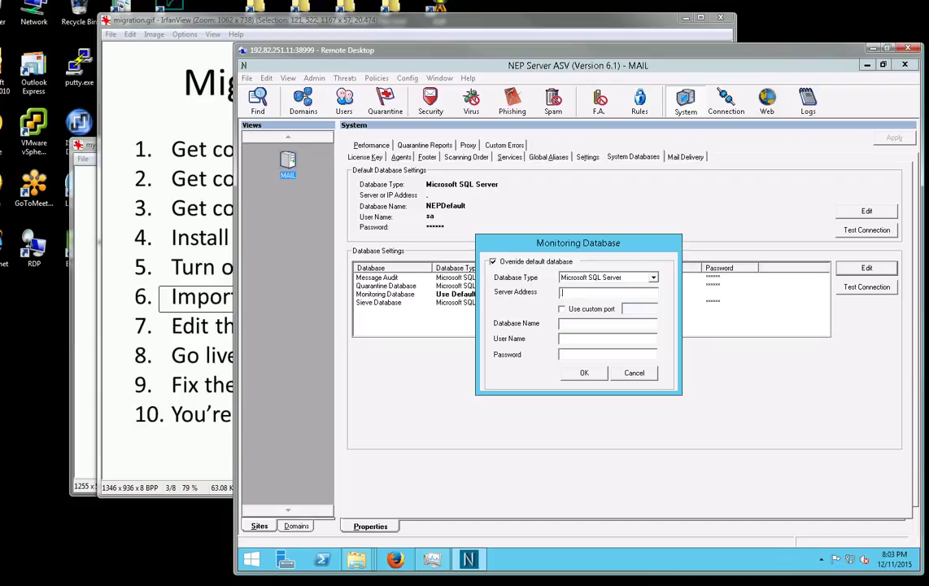
pyautogui.write('NEPMonitoring')
pyautogui.press('Tab')
pyautogui.write('sa')
pyautogui.press('Tab')
pyautogui.write('******')
pyautogui.press('Return')
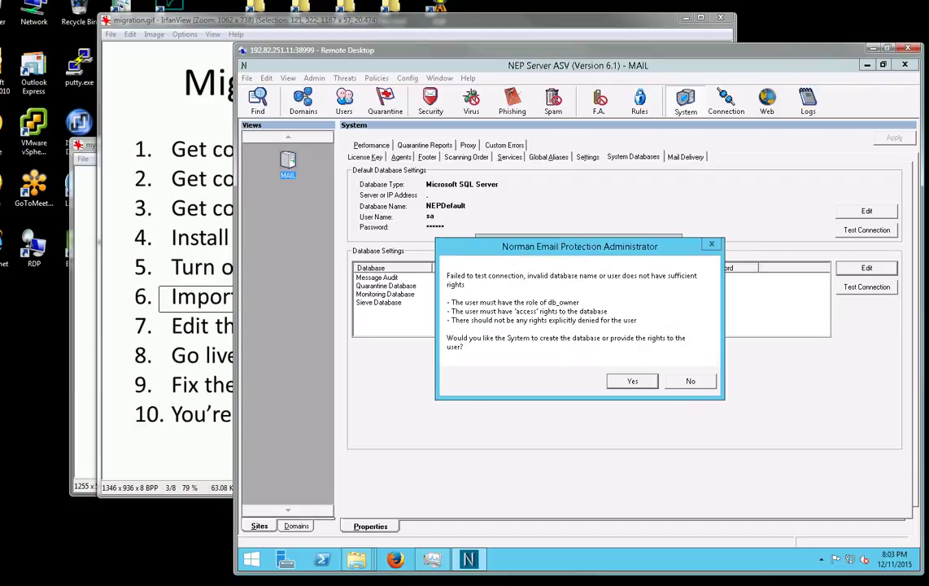
pyautogui.press('Return')
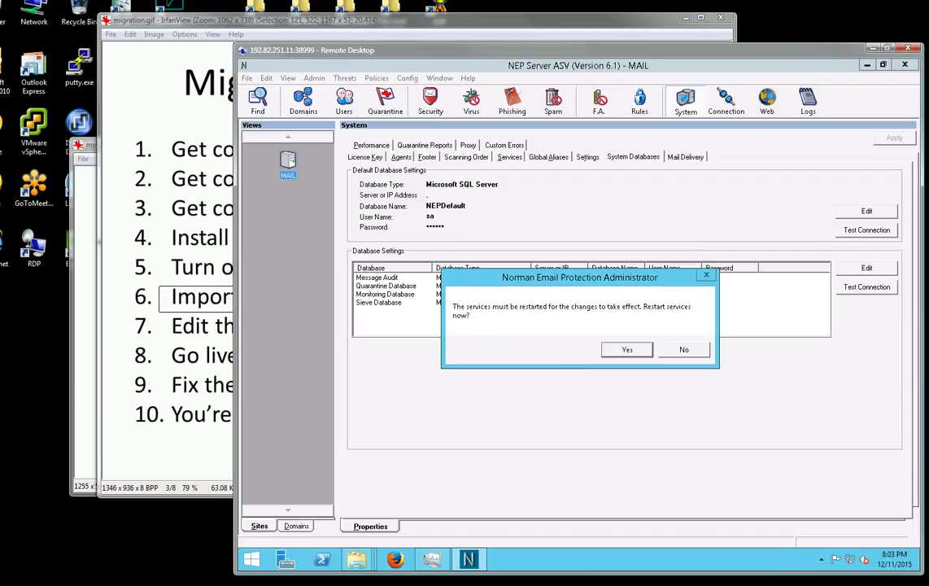
pyautogui.press('Return')
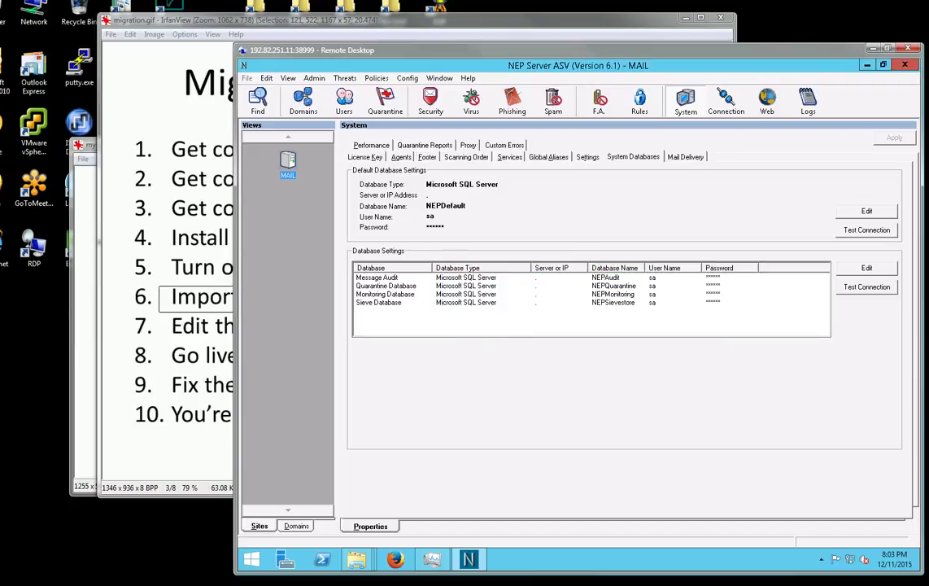
# Select all seven services on the Services list and stop them.
pyautogui.click(509, 157)
pyautogui.press('Tab')
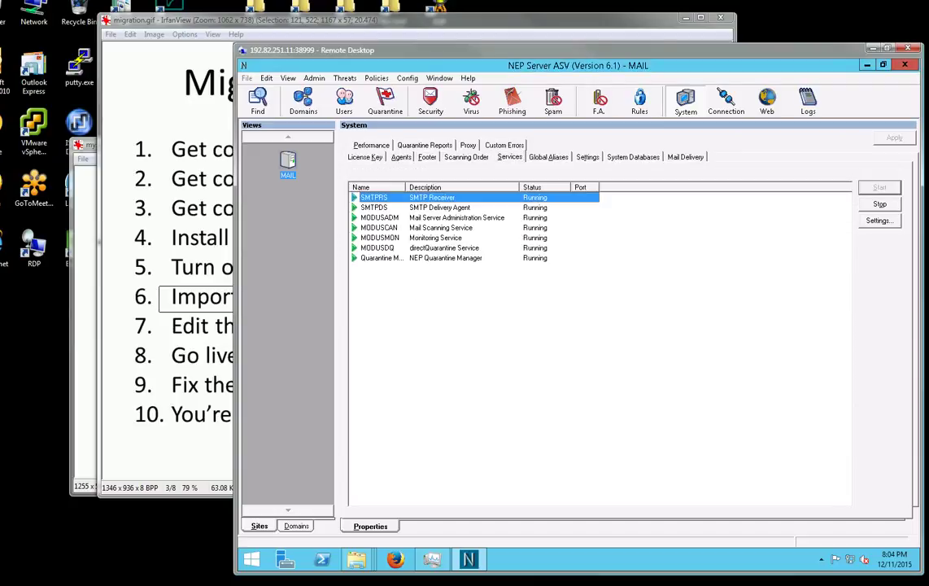
pyautogui.hotkey('ctrl', 'a')
pyautogui.press('Tab')
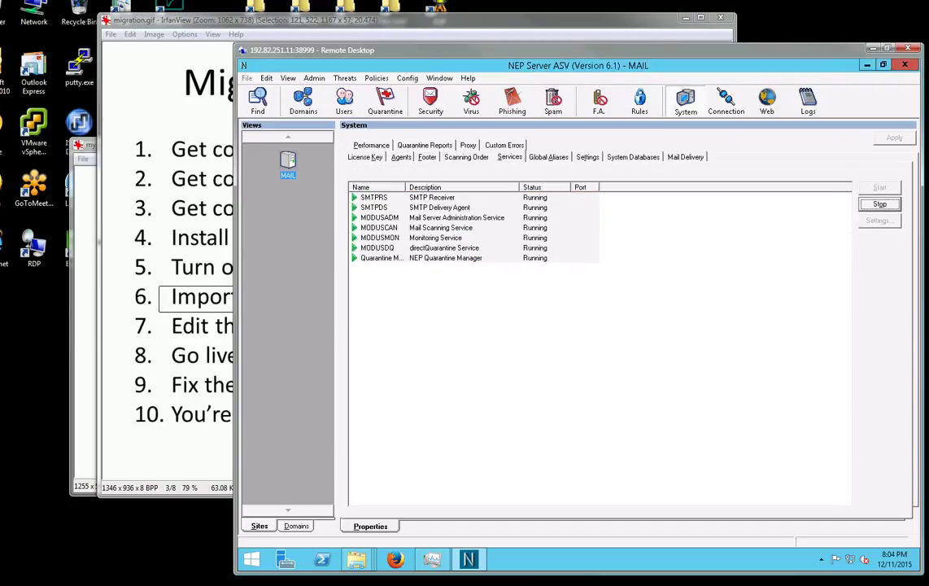
pyautogui.press('Return')
# Mark item 7 and the quarantined-messages part of item 6 on the migration checklist.
pyautogui.click(167, 319)
pyautogui.moveTo(117, 312); pyautogui.dragTo(625, 341)
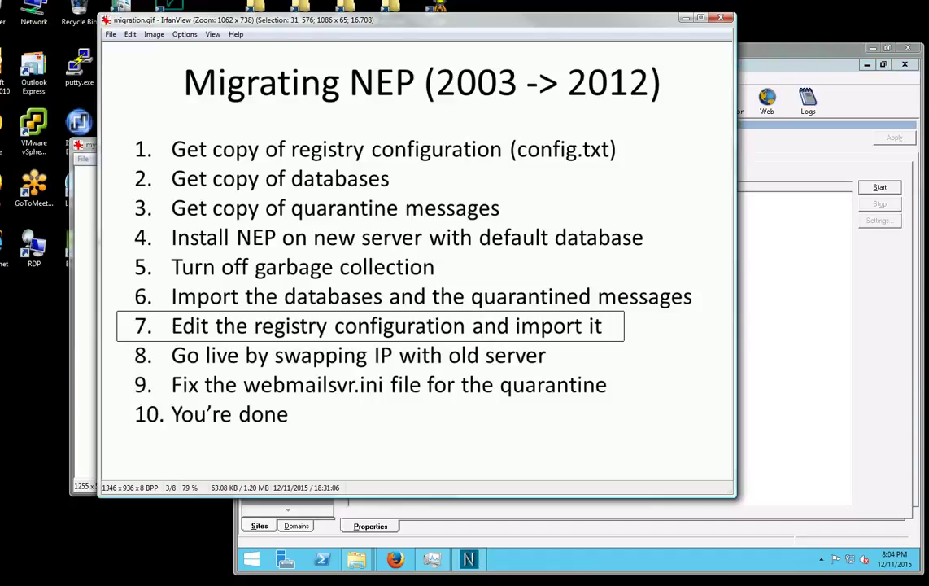
pyautogui.moveTo(426, 282); pyautogui.dragTo(716, 316)
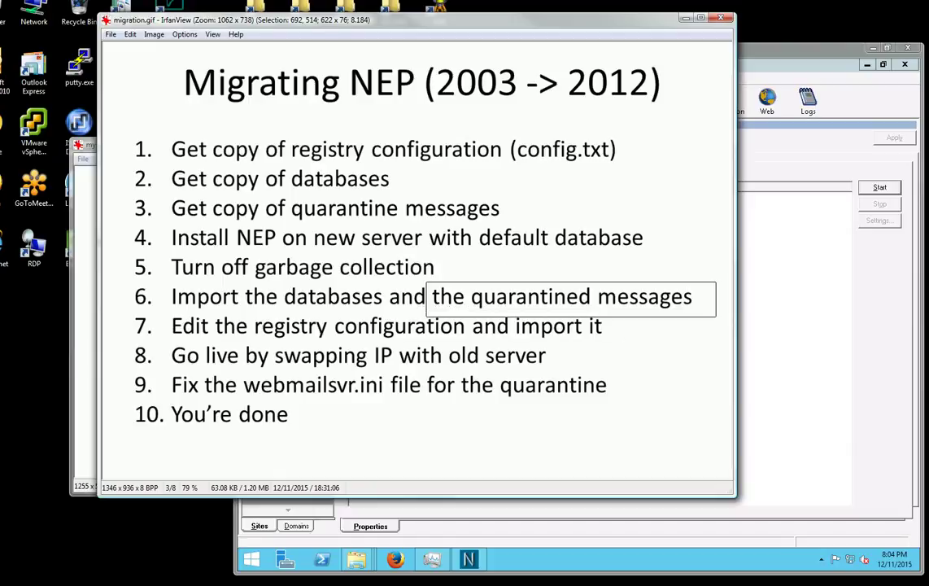
# Back in the NEP server window, acknowledge and close the warning message.
pyautogui.click(782, 327)
pyautogui.click(674, 354)
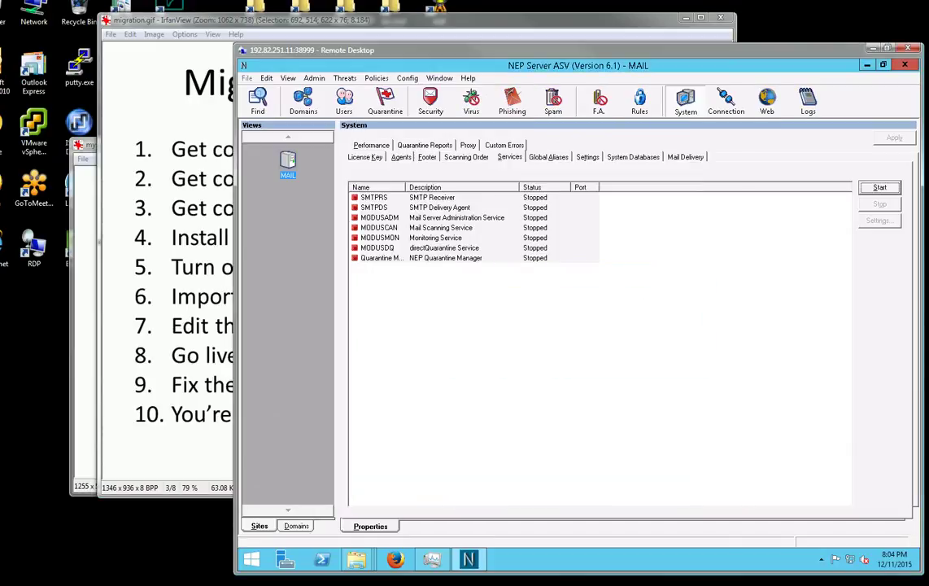
pyautogui.click(674, 354)
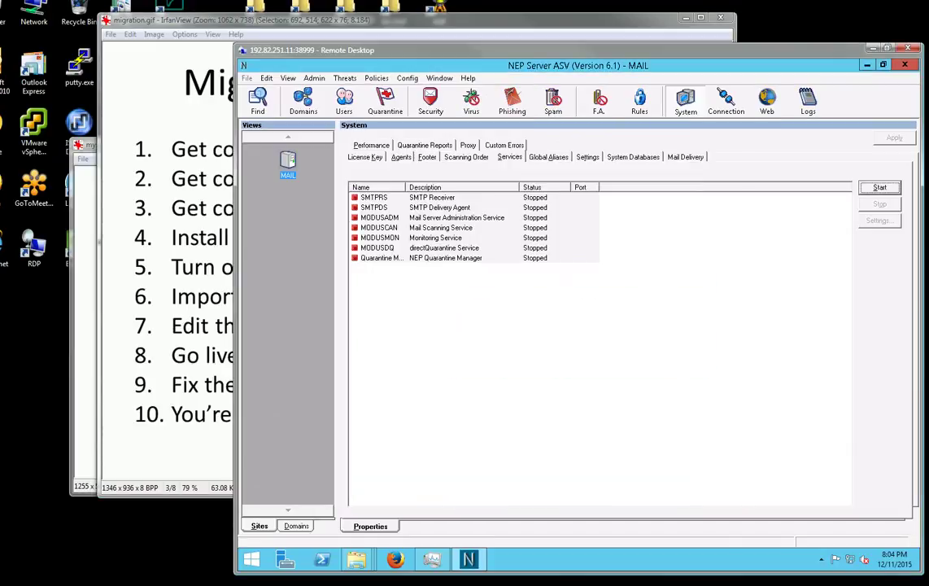
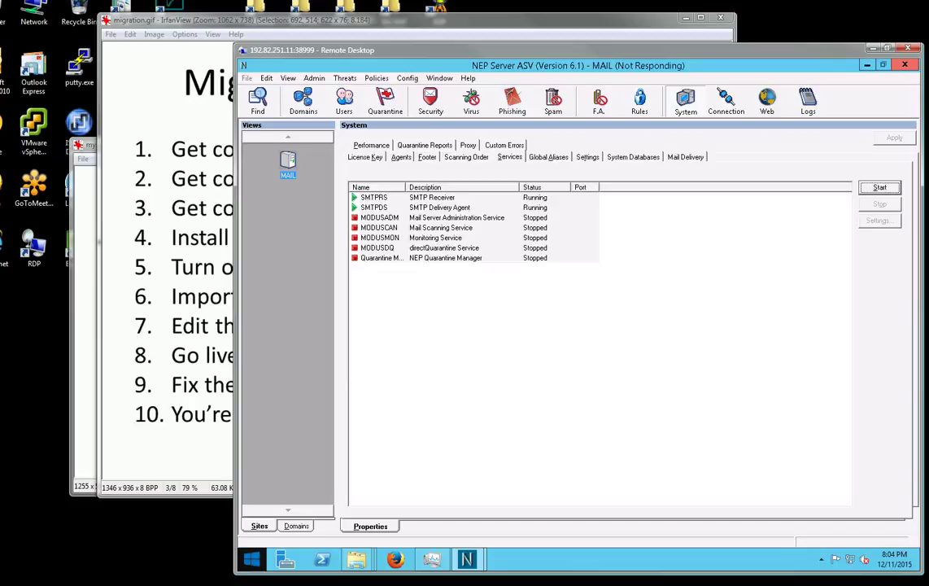
# Open an administrator Command Prompt and change to C:\Program Files (x86)\Norman\Norman Email Protection.
pyautogui.click(251, 559)
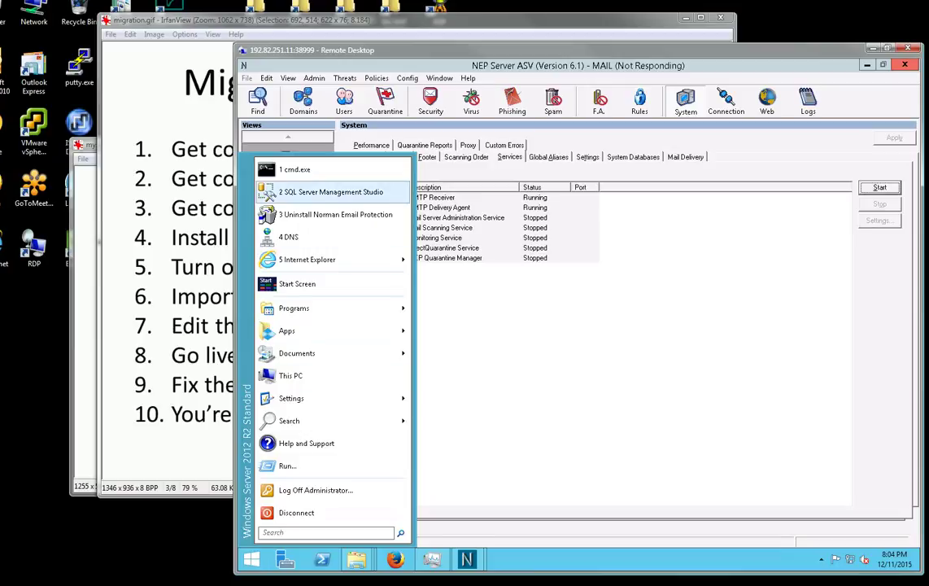
pyautogui.click(295, 170)
pyautogui.moveTo(453, 84); pyautogui.dragTo(570, 187)
pyautogui.write('cd \\')
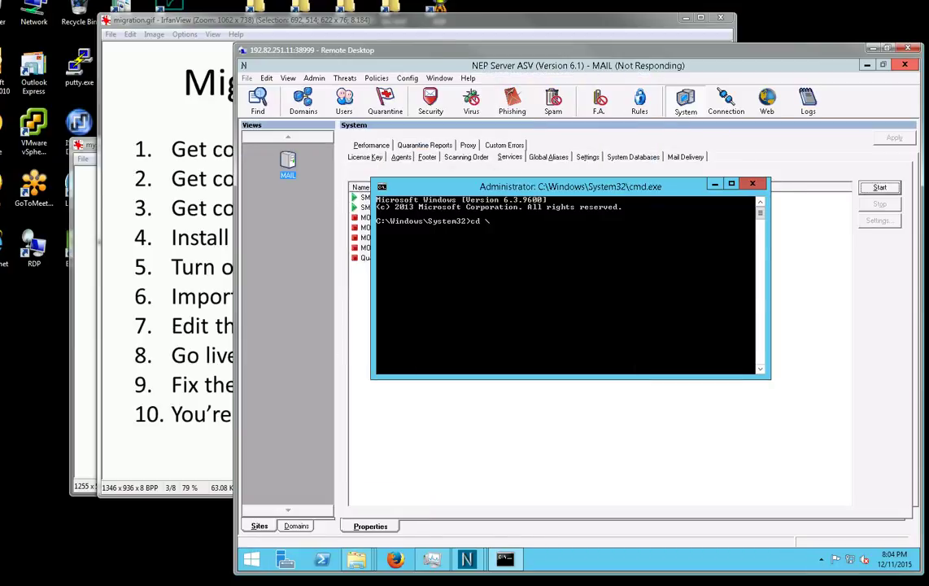
pyautogui.write('progrma fi')
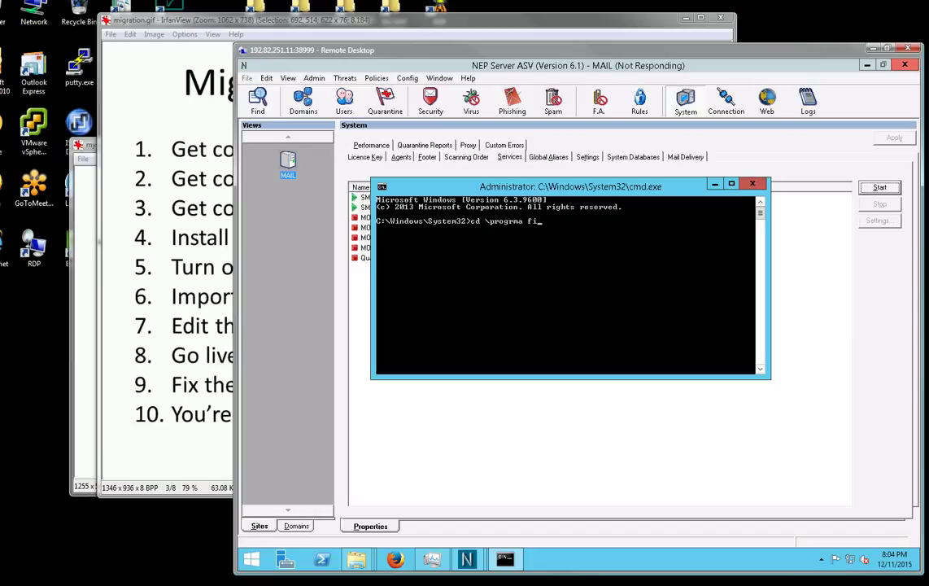
pyautogui.press('BackSpace')
pyautogui.press('BackSpace')
pyautogui.press('BackSpace')
pyautogui.press('BackSpace')
pyautogui.press('BackSpace')
pyautogui.write('am files (x86)\\norman\\normen')
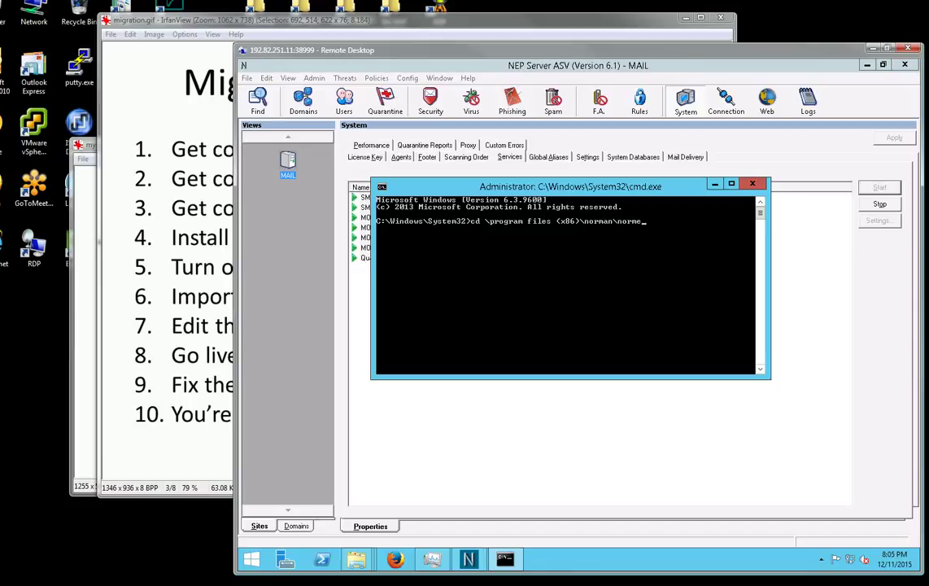
pyautogui.press('BackSpace')
pyautogui.press('BackSpace')
pyautogui.write('an email*')
pyautogui.press('Return')
pyautogui.write('dir')
pyautogui.press('Return')
pyautogui.write('cd mailbox\\')
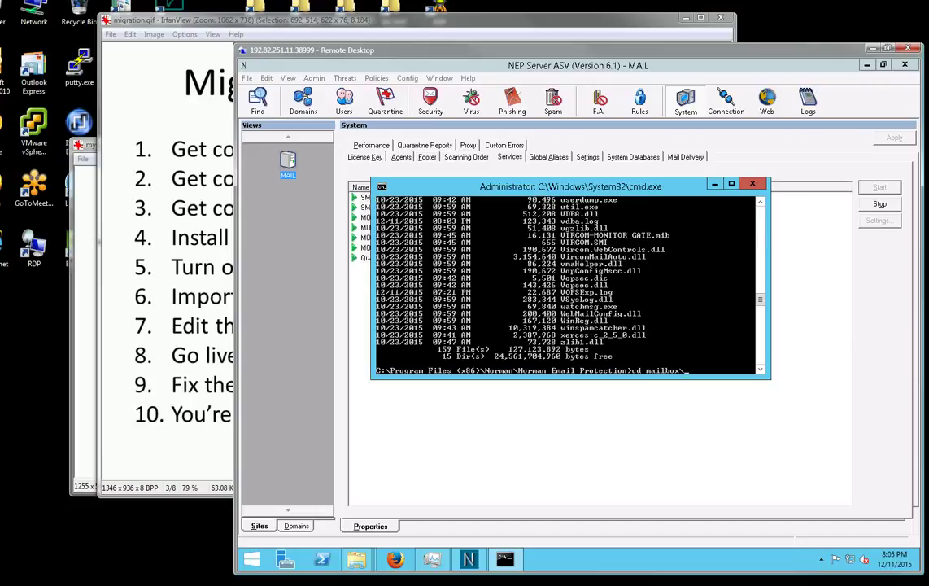
pyautogui.press('BackSpace')
pyautogui.press('Return')
pyautogui.write('dir')
pyautogui.press('Return')
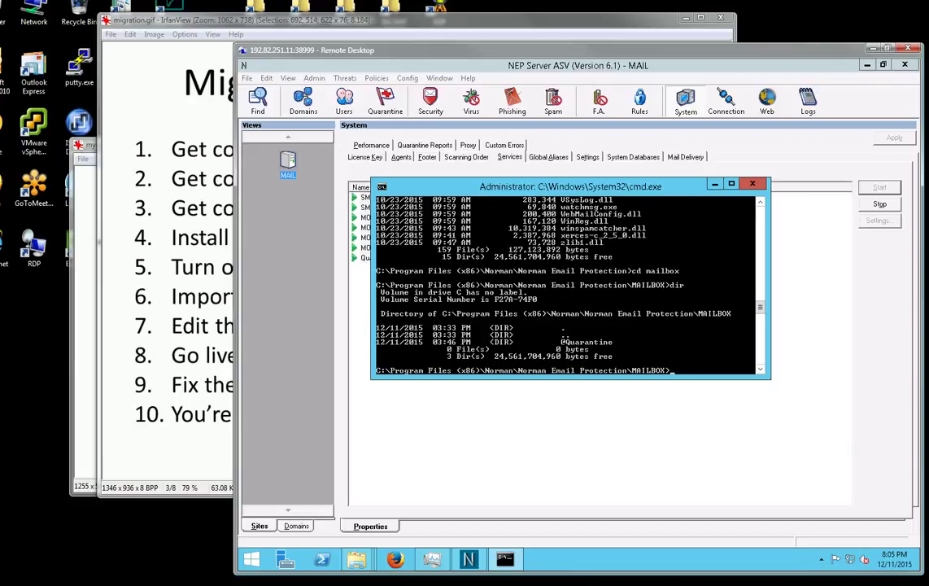
pyautogui.click(365, 258)
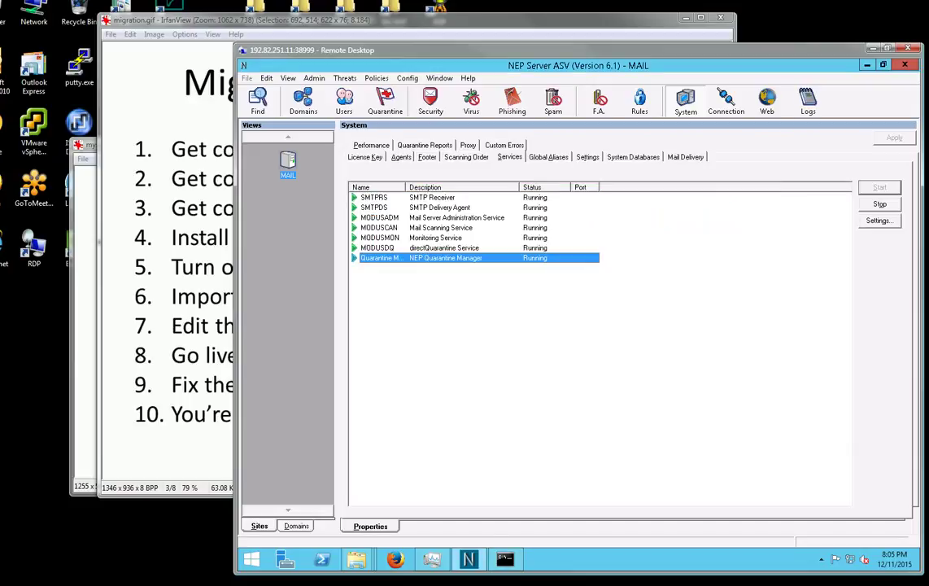
# Review the spam quarantine, selecting the 'sample' and 'Reminder' messages.
pyautogui.click(385, 101)
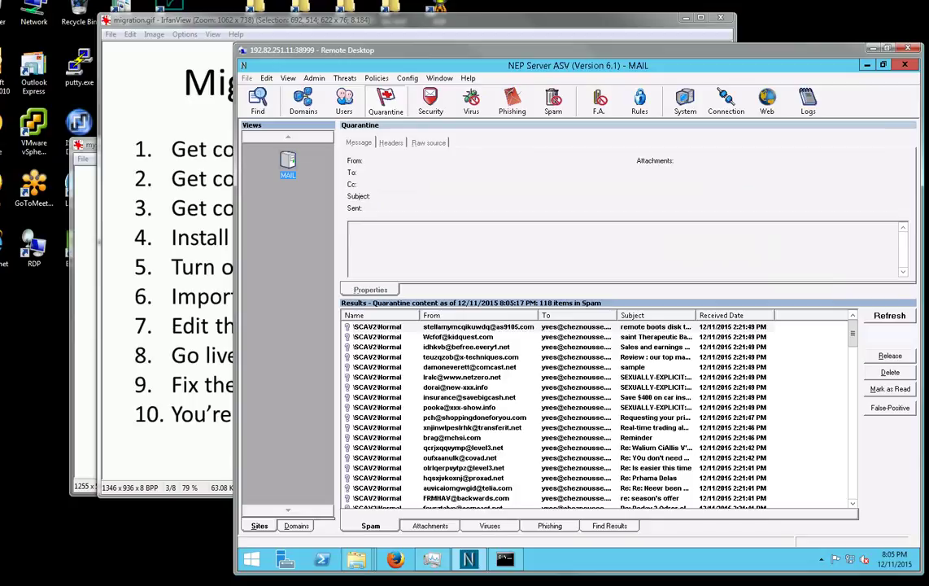
pyautogui.click(469, 367)
pyautogui.click(451, 437)
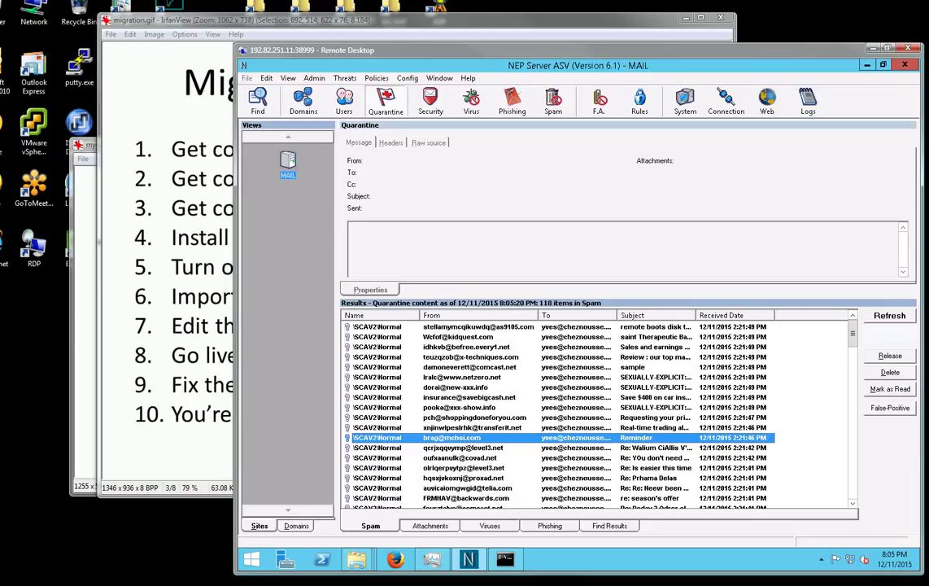
pyautogui.click(469, 367)
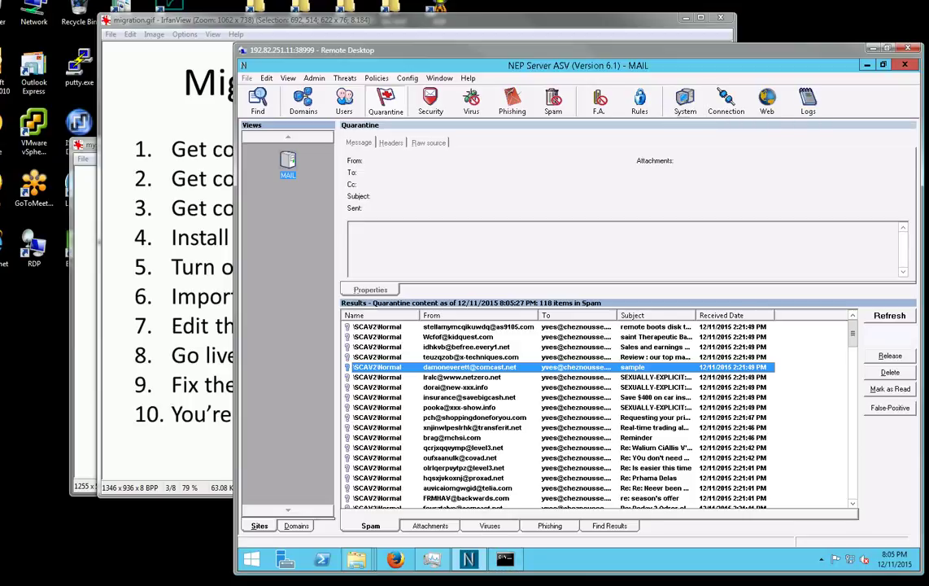
# Look over the Rules, Services, Domains and Connection views, cancel the Routing Wizard, and minimise the console.
pyautogui.click(639, 101)
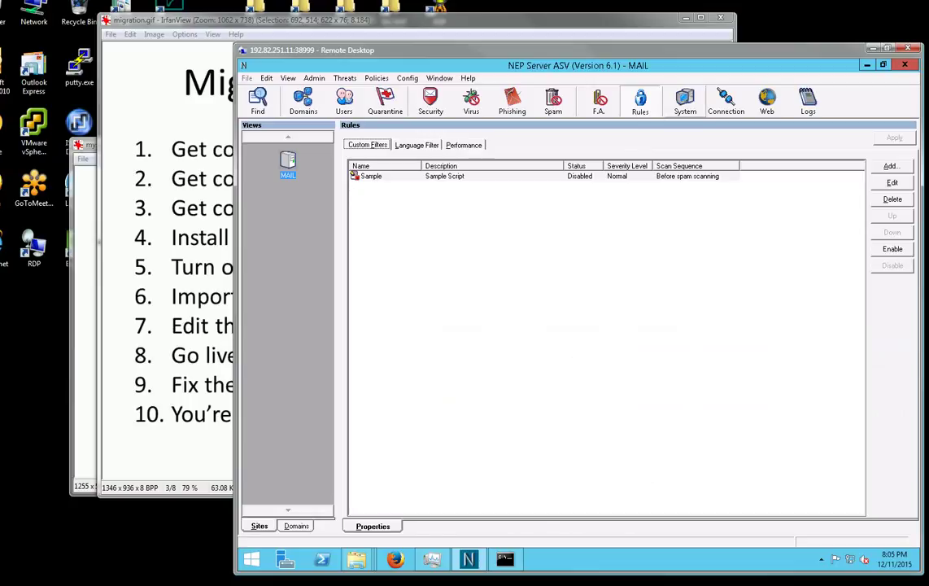
pyautogui.click(685, 101)
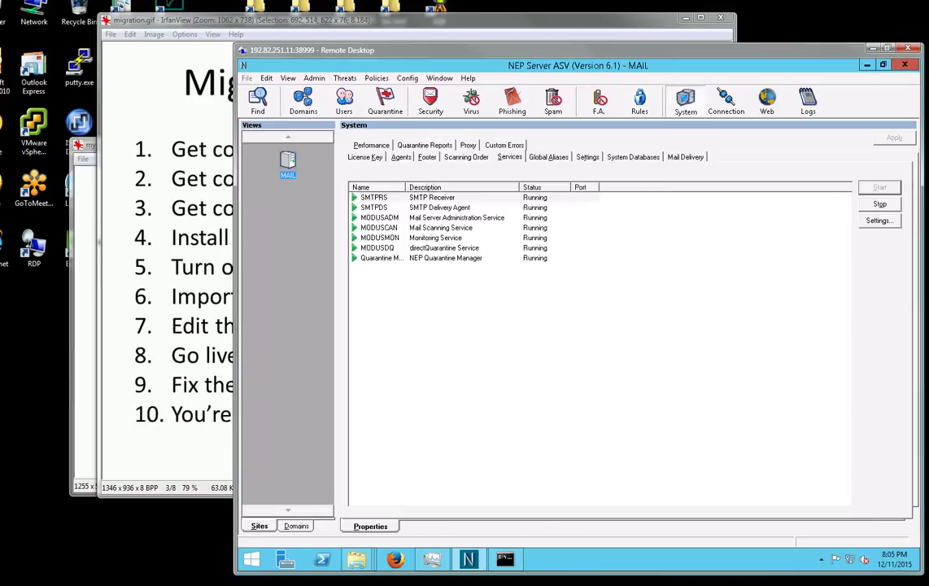
pyautogui.click(303, 101)
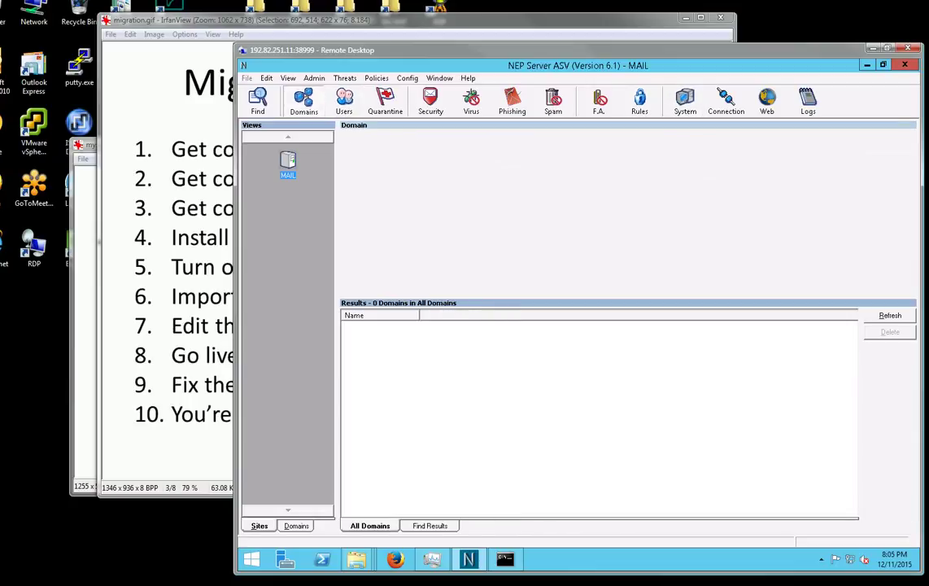
pyautogui.click(640, 96)
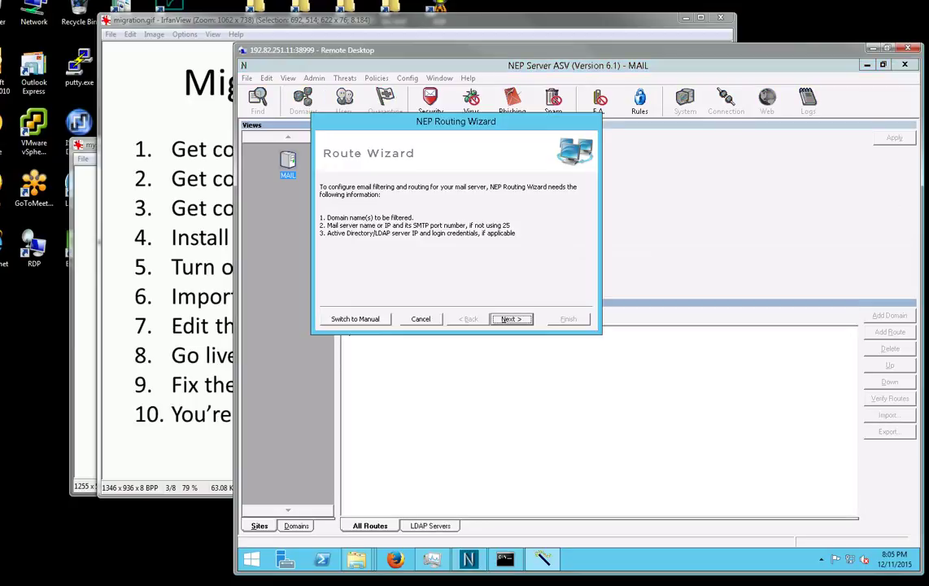
pyautogui.click(420, 319)
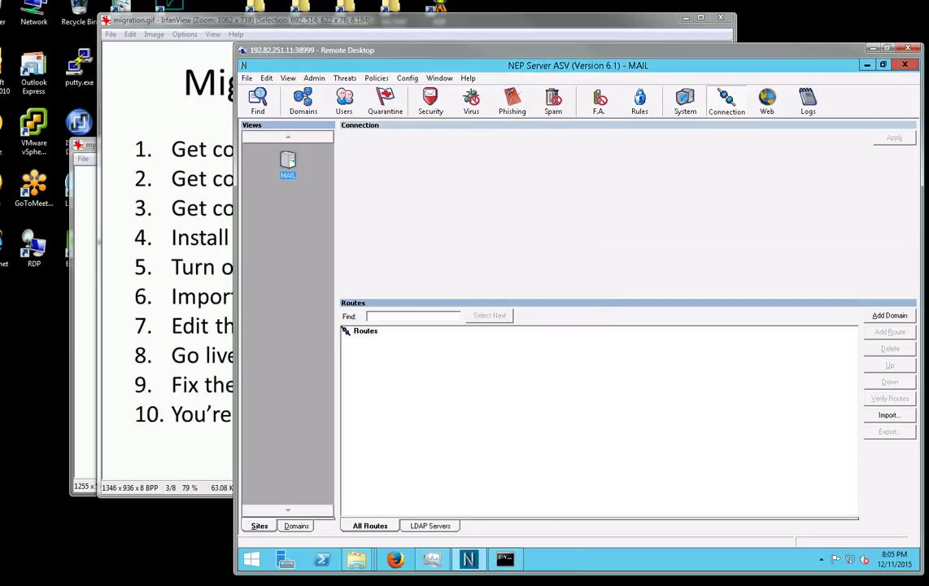
pyautogui.click(867, 65)
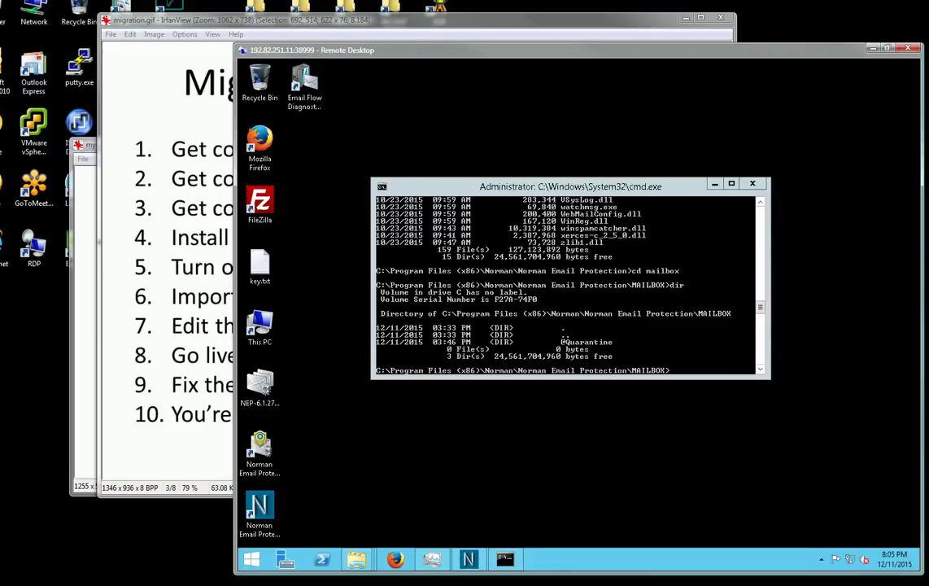
pyautogui.write('roboco')
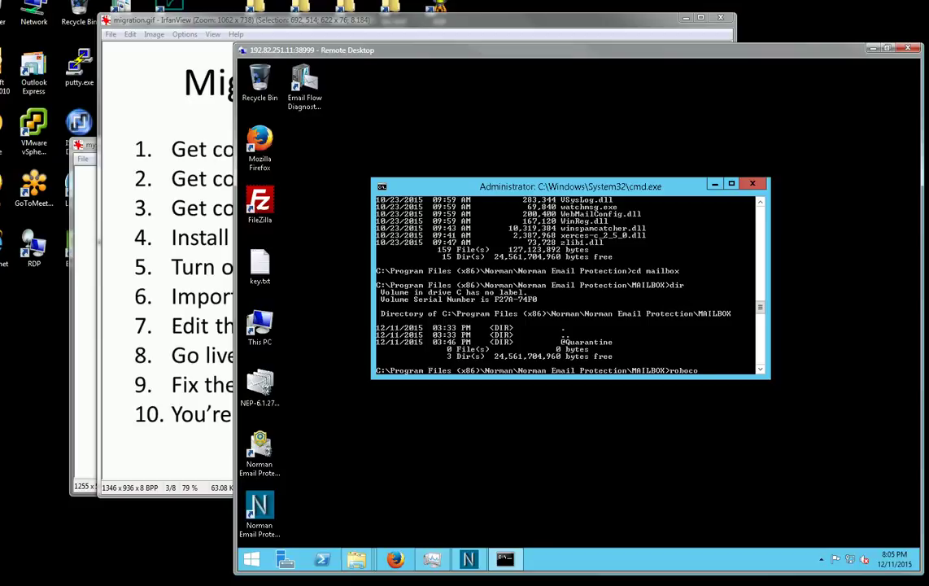
pyautogui.write('py c:\\transfer\\@')
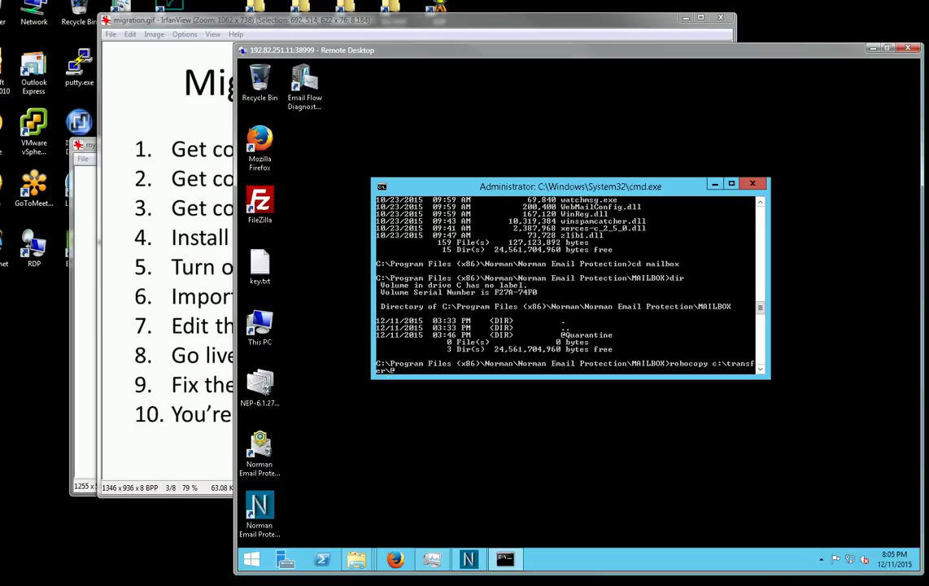
pyautogui.write('quarantine @quarantine')
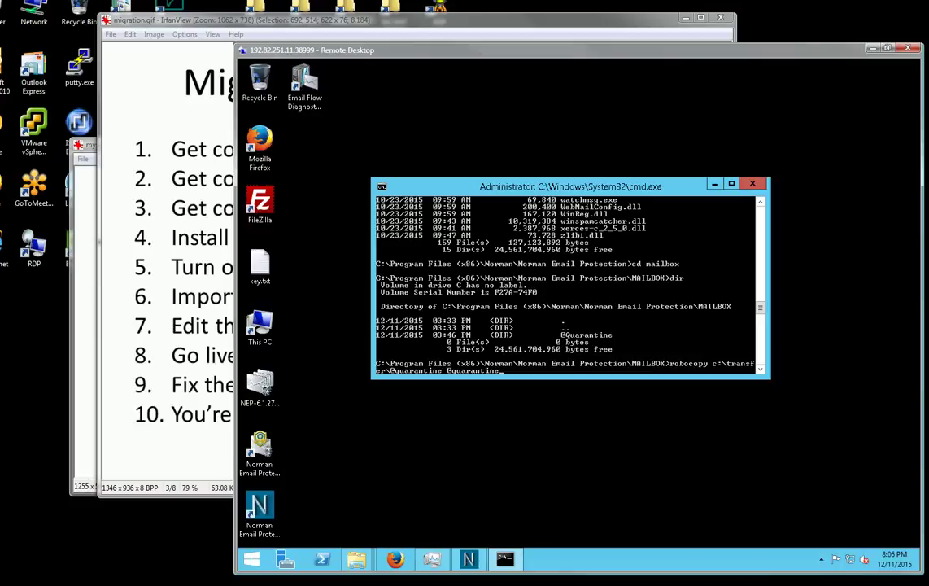
pyautogui.write(' /e /s /w:1 /r:1')
pyautogui.press('Return')
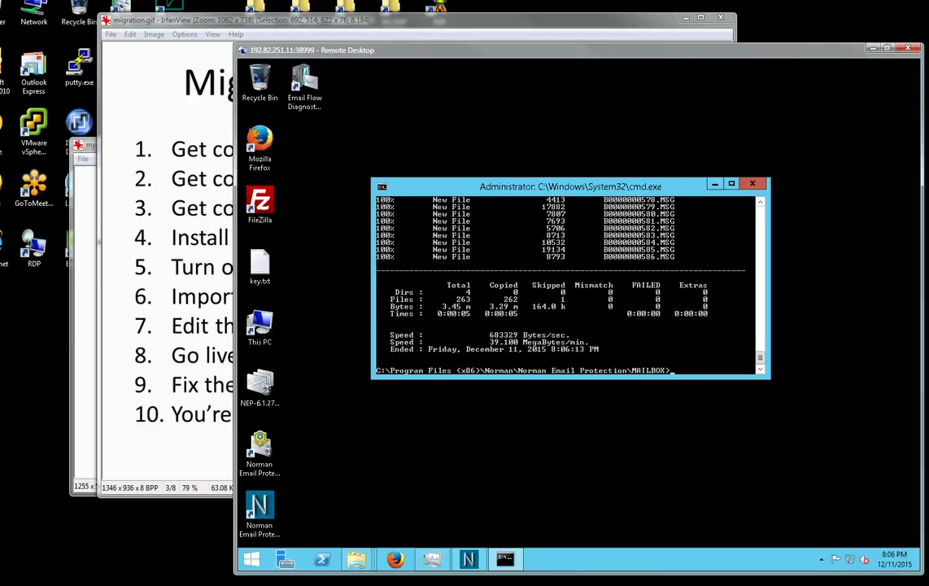
pyautogui.doubleClick(259, 511)
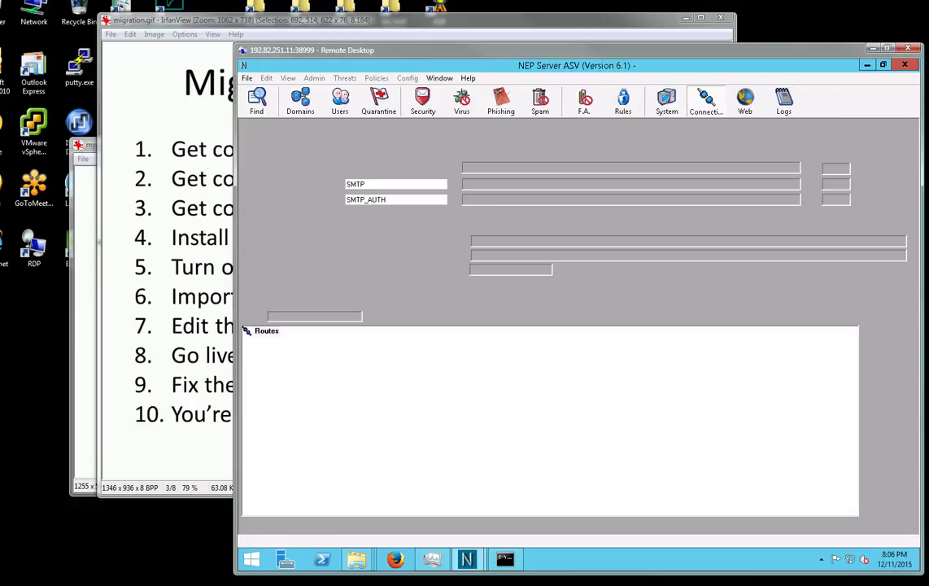
# Preview the copied 'Review : our top market performers' spam message in quarantine, then close the NEP console.
pyautogui.moveTo(466, 559)
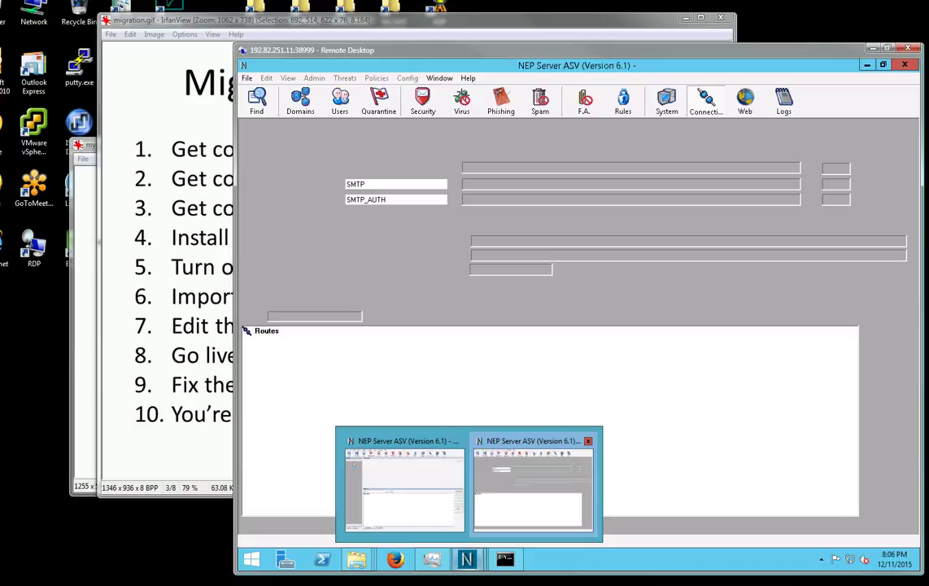
pyautogui.click(405, 484)
pyautogui.click(385, 100)
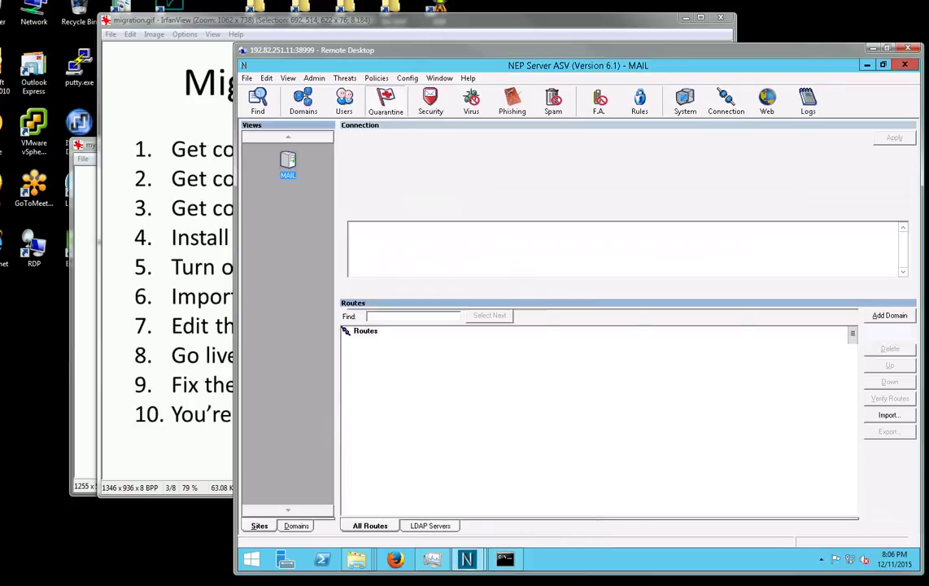
pyautogui.click(471, 357)
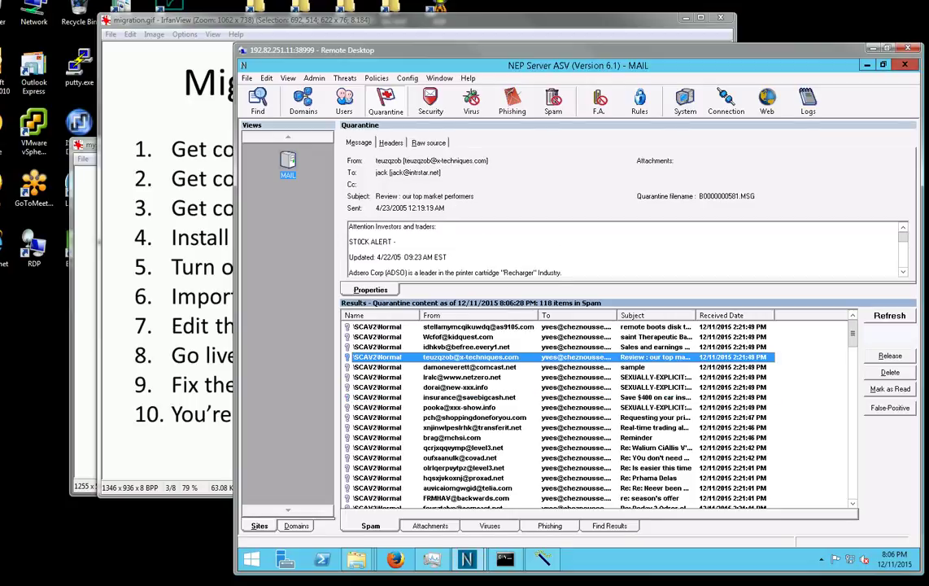
pyautogui.click(726, 101)
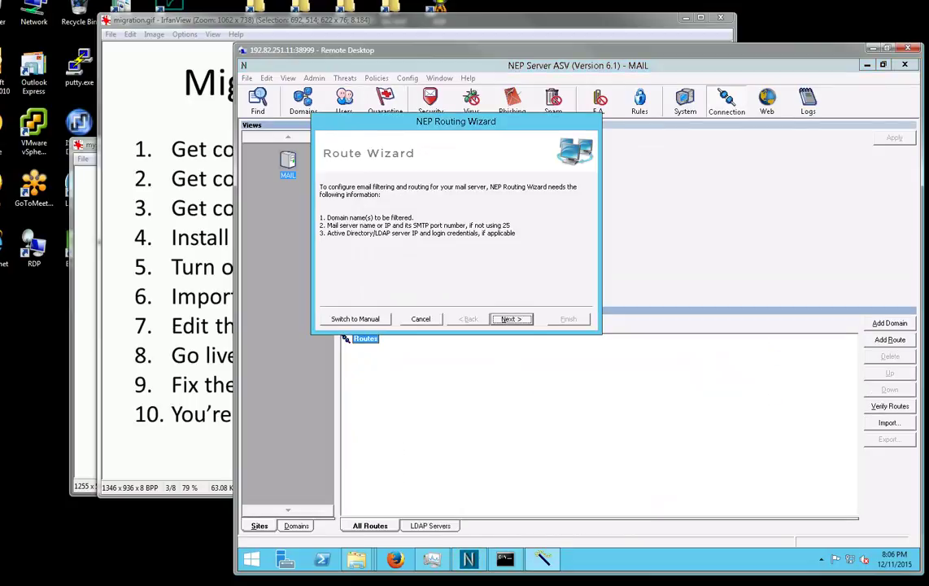
pyautogui.press('Escape')
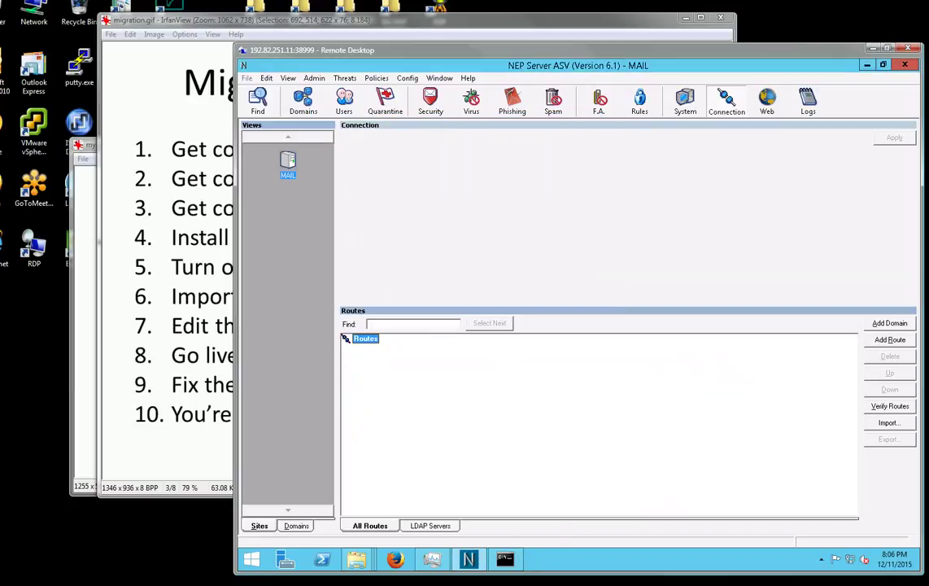
pyautogui.hotkey('alt', 'F4')
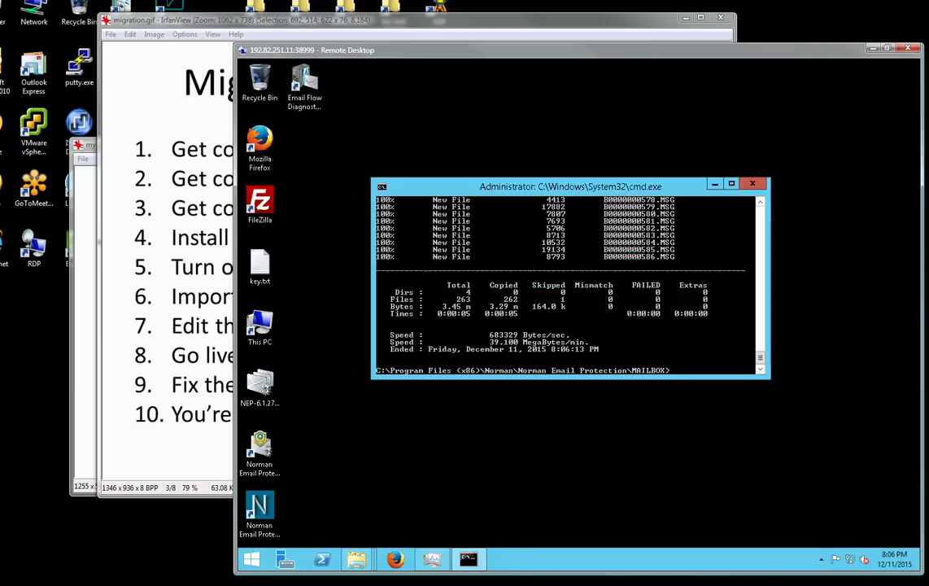
# Close Command Prompt and outline step 7 on the IrfanView migration slide.
pyautogui.hotkey('alt', 'F4')
pyautogui.hotkey('alt', 'Tab')
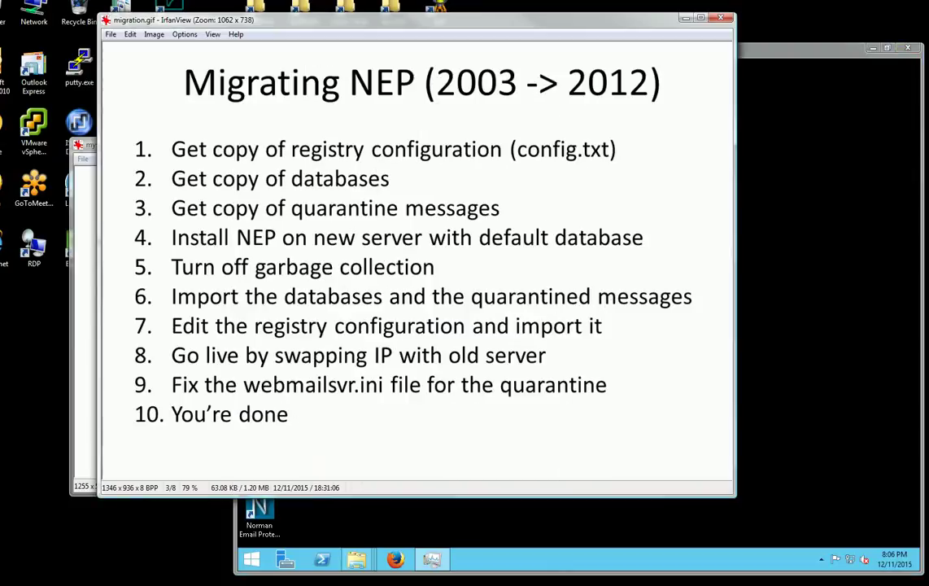
pyautogui.moveTo(150, 310); pyautogui.dragTo(631, 338)
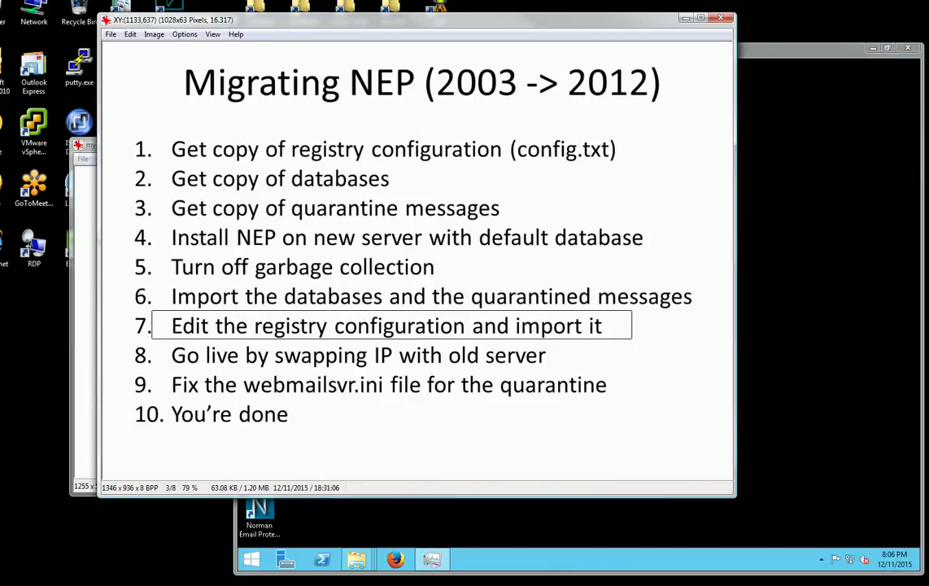
pyautogui.hotkey('alt', 'Tab')
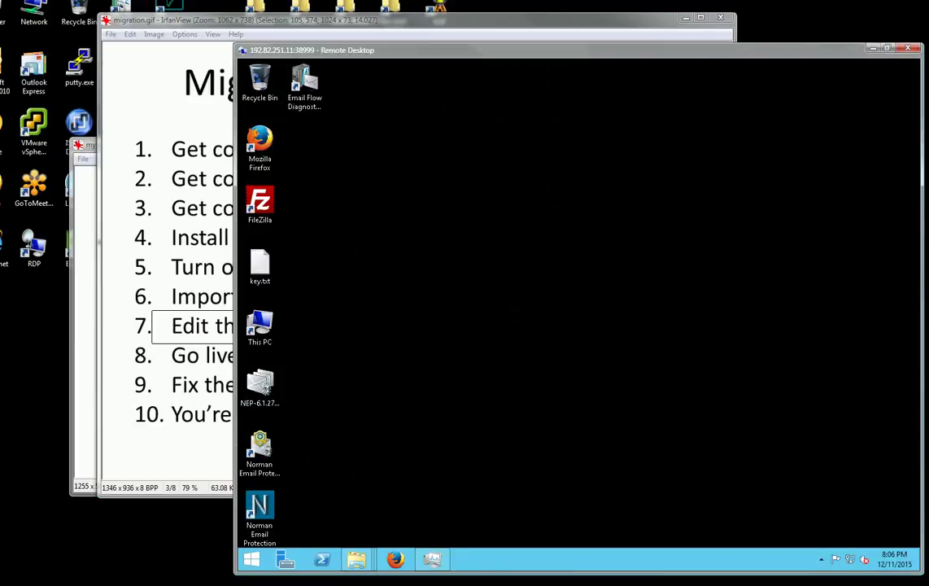
# Close the DATA, MAILBOX and duplicate Transfer folder windows, keeping one Transfer window.
pyautogui.click(251, 560)
pyautogui.click(357, 559)
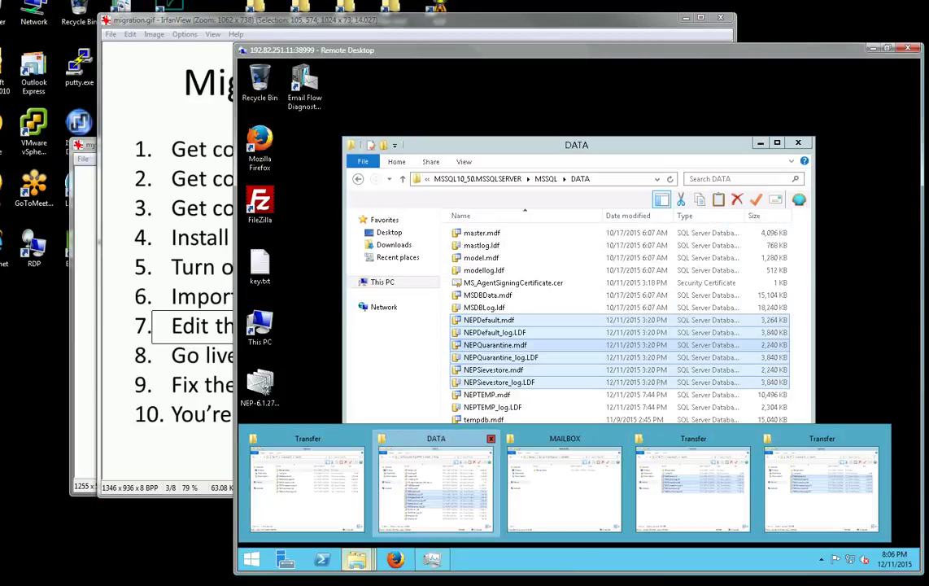
pyautogui.click(491, 438)
pyautogui.click(491, 439)
pyautogui.click(491, 438)
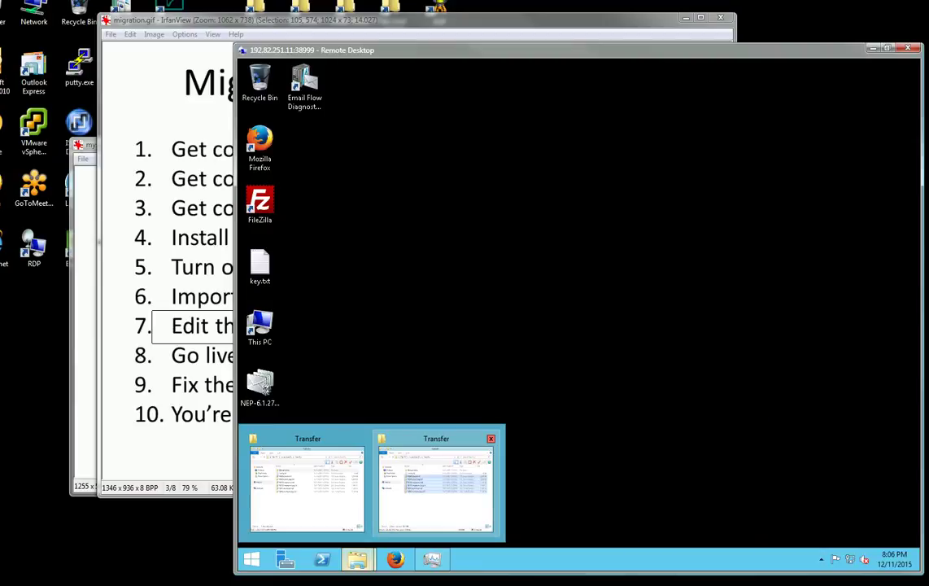
pyautogui.click(491, 439)
pyautogui.click(361, 484)
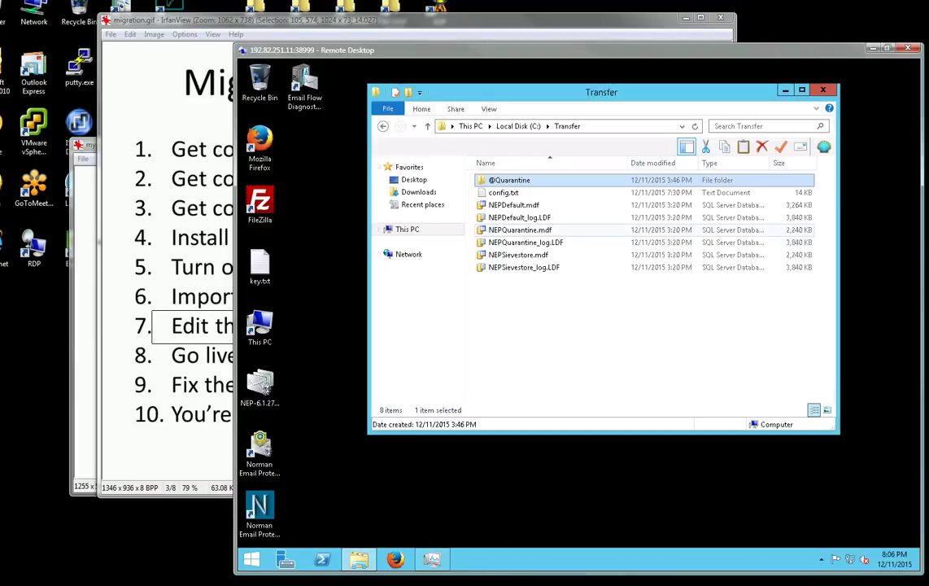
# Back up config.txt as 'config - Copy.txt' and open config.txt in Notepad.
pyautogui.click(503, 193)
pyautogui.moveTo(504, 192); pyautogui.dragTo(534, 299)
pyautogui.click(569, 304)
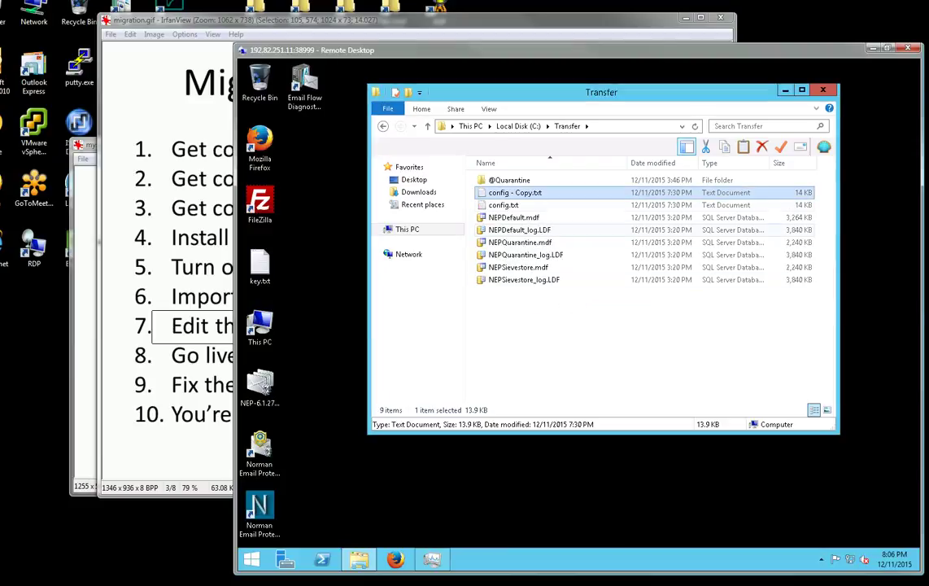
pyautogui.rightClick(504, 205)
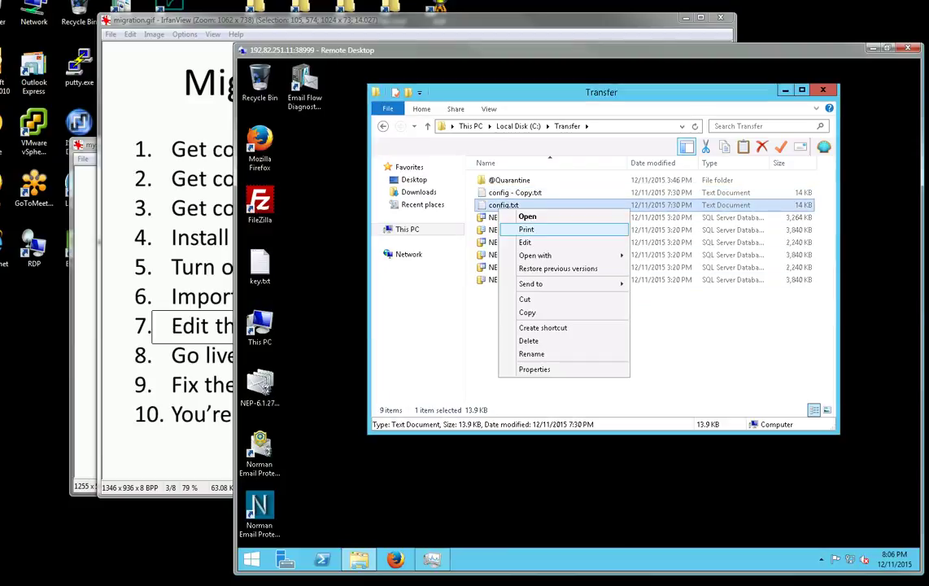
pyautogui.click(529, 241)
# Delete the InstallDirectory line from config.txt.
pyautogui.click(397, 202)
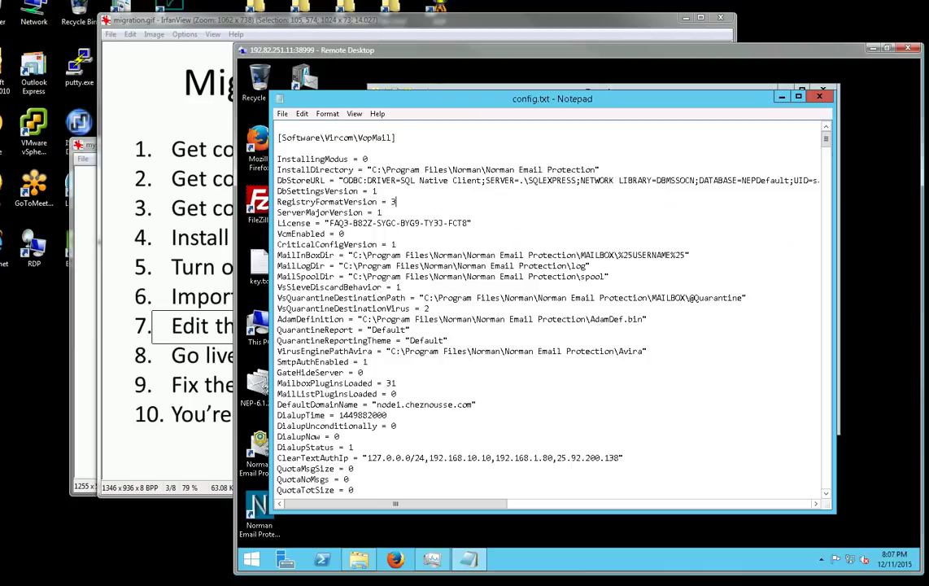
pyautogui.press('Up')
pyautogui.press('Up')
pyautogui.press('Up')
pyautogui.press('Home')
pyautogui.hotkey('shift', 'End')
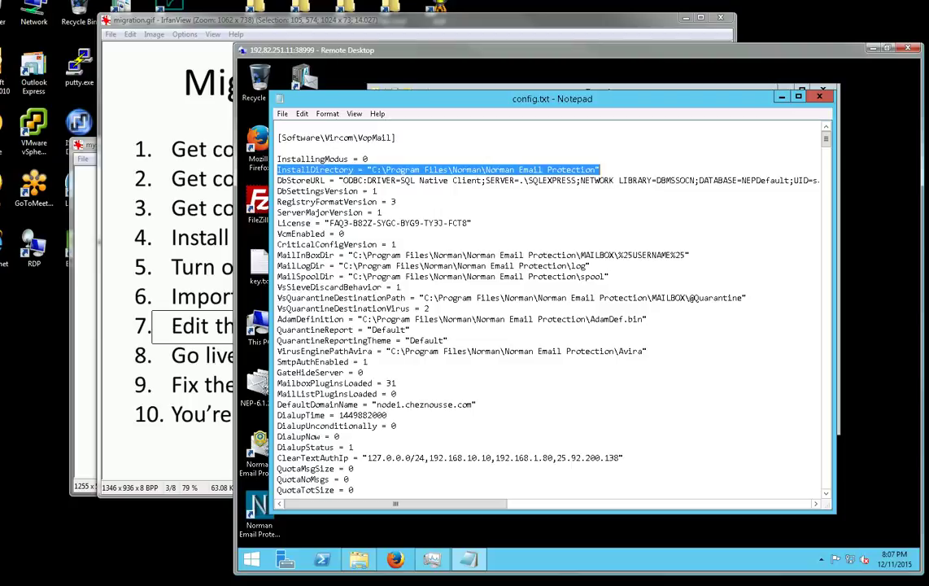
pyautogui.click(603, 180)
pyautogui.press('Down')
pyautogui.press('Down')
pyautogui.press('Down')
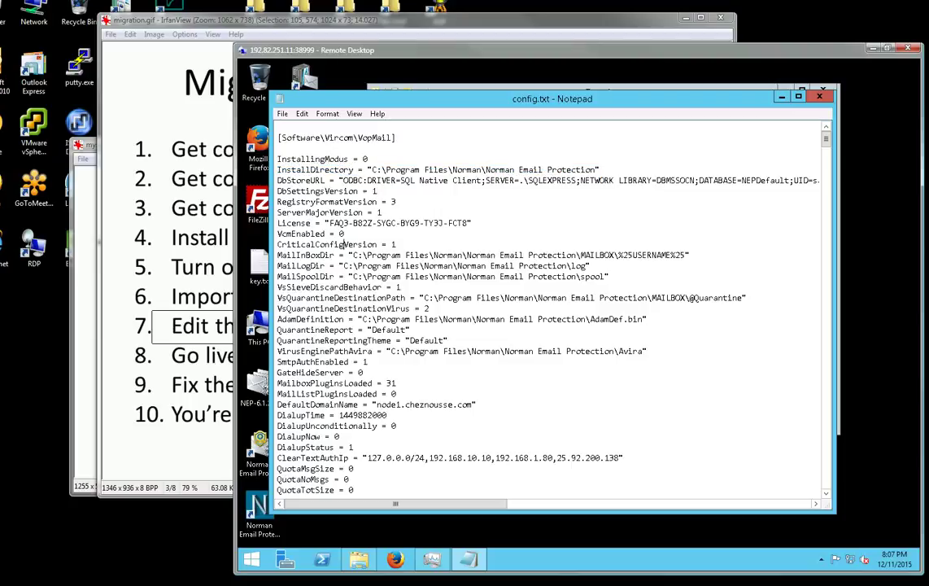
pyautogui.press('Up')
pyautogui.press('Up')
pyautogui.press('Up')
pyautogui.press('Up')
pyautogui.press('Up')
pyautogui.press('Up')
pyautogui.press('Up')
pyautogui.press('Home')
pyautogui.hotkey('shift', 'End')
pyautogui.press('Delete')
pyautogui.press('Delete')
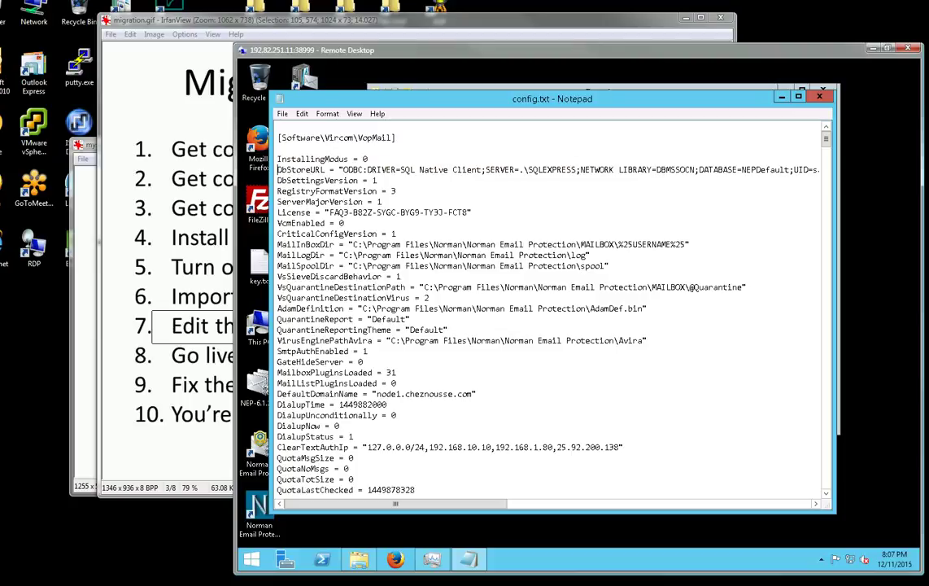
# Delete the MailInBoxDir, MailLogDir, MailSpoolDir, VsQuarantineDestinationPath, AdamDefinition and VirusEnginePathAvira lines.
pyautogui.press('Down')
pyautogui.press('Down')
pyautogui.press('Down')
pyautogui.press('Down')
pyautogui.press('Down')
pyautogui.press('Down')
pyautogui.press('Down')
pyautogui.hotkey('shift', 'Down')
pyautogui.hotkey('shift', 'Down')
pyautogui.hotkey('shift', 'Down')
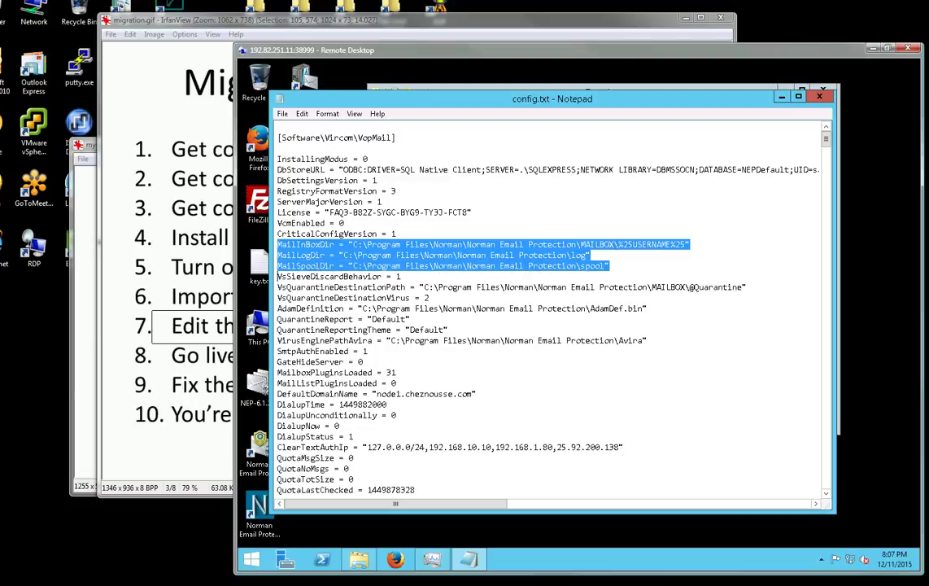
pyautogui.press('Delete')
pyautogui.press('Down')
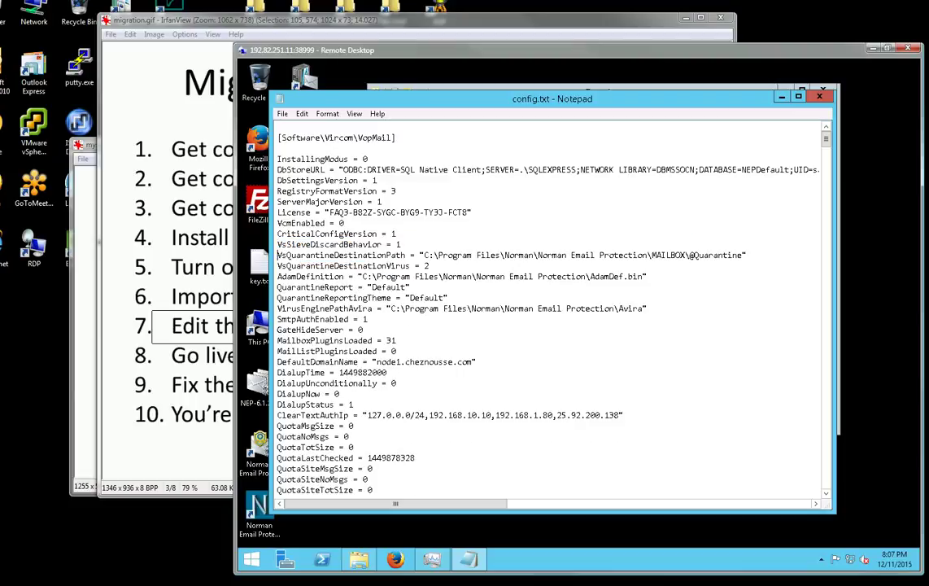
pyautogui.hotkey('shift', 'Down')
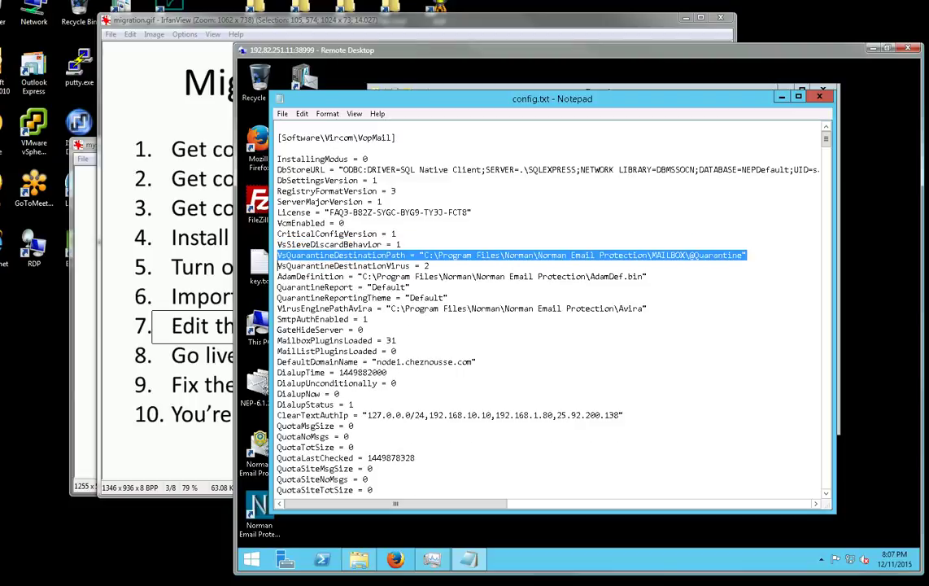
pyautogui.press('Delete')
pyautogui.press('Down')
pyautogui.hotkey('shift', 'Down')
pyautogui.press('Delete')
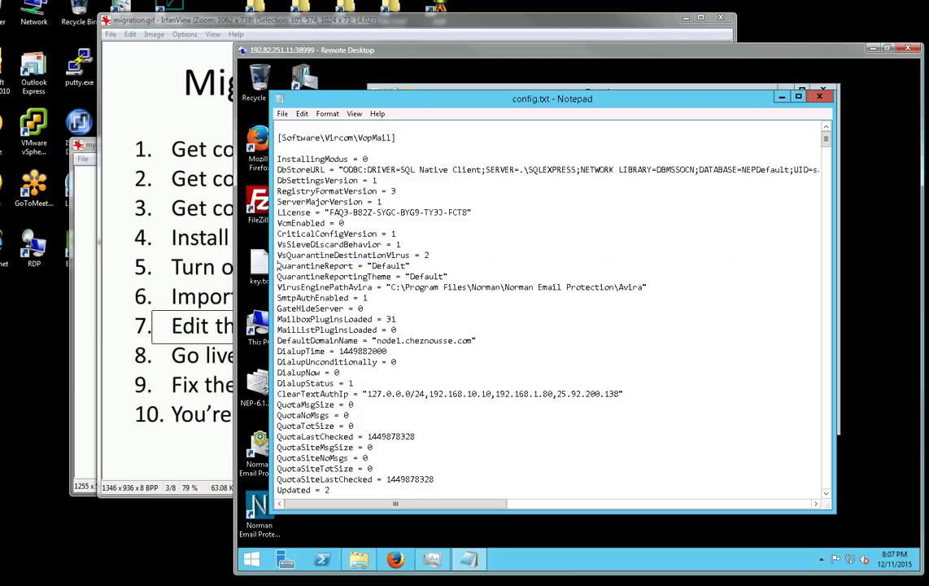
pyautogui.press('Down')
pyautogui.press('Down')
pyautogui.hotkey('shift', 'Down')
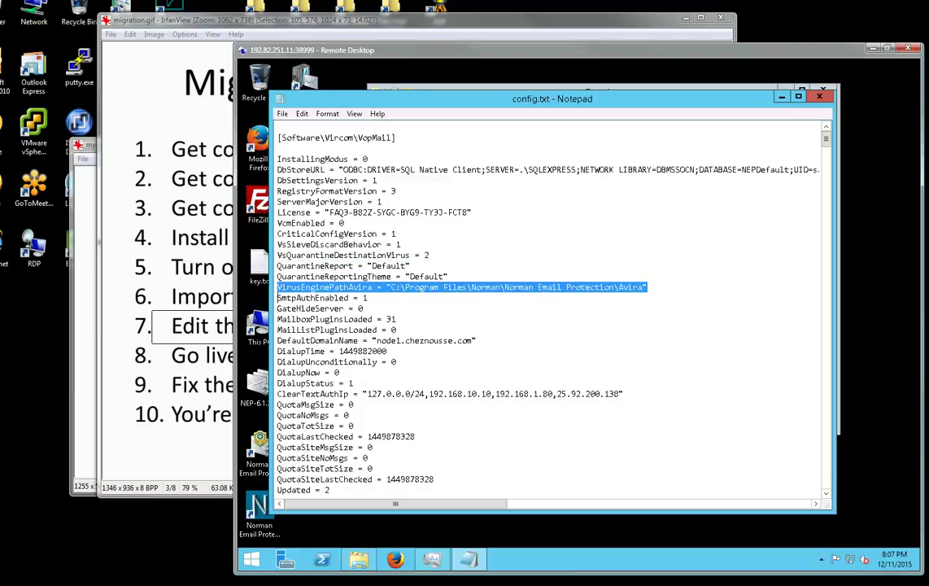
pyautogui.press('Delete')
# Delete the DbStoreURL line.
pyautogui.press('Down')
pyautogui.press('Down')
pyautogui.press('Down')
pyautogui.press('Down')
pyautogui.press('Down')
pyautogui.press('Down')
pyautogui.press('Down')
pyautogui.press('Down')
pyautogui.press('Down')
pyautogui.press('Down')
pyautogui.press('Down')
pyautogui.press('Down')
pyautogui.press('Down')
pyautogui.press('Down')
pyautogui.press('Down')
pyautogui.press('Down')
pyautogui.press('Down')
pyautogui.press('Down')
pyautogui.press('Down')
pyautogui.press('Down')
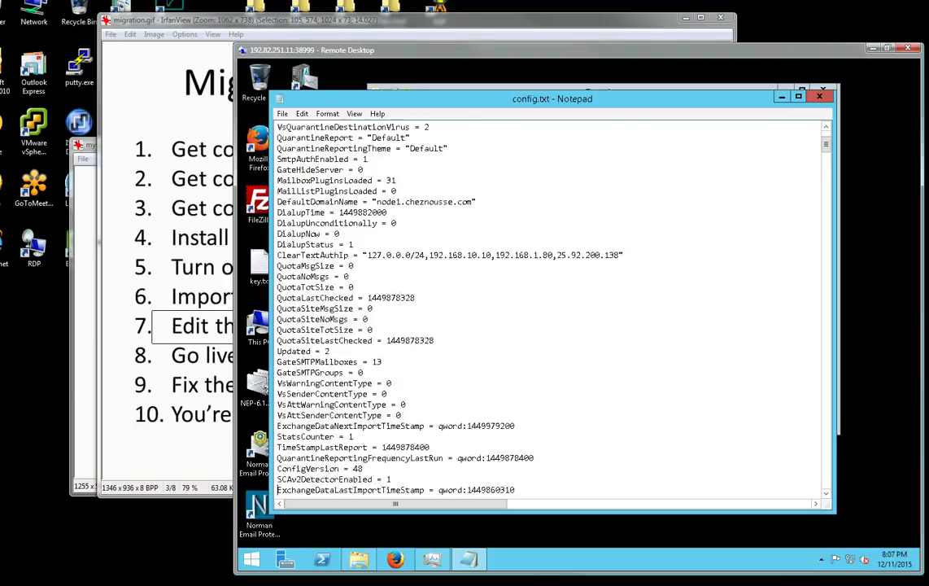
pyautogui.press('Down')
pyautogui.press('Down')
pyautogui.press('Down')
pyautogui.press('Down')
pyautogui.press('Down')
pyautogui.press('Down')
pyautogui.press('Down')
pyautogui.press('Down')
pyautogui.press('Down')
pyautogui.press('Down')
pyautogui.press('Down')
pyautogui.press('Down')
pyautogui.press('Down')
pyautogui.press('Down')
pyautogui.press('Down')
pyautogui.press('Down')
pyautogui.press('Down')
pyautogui.press('Down')
pyautogui.press('Down')
pyautogui.press('Down')
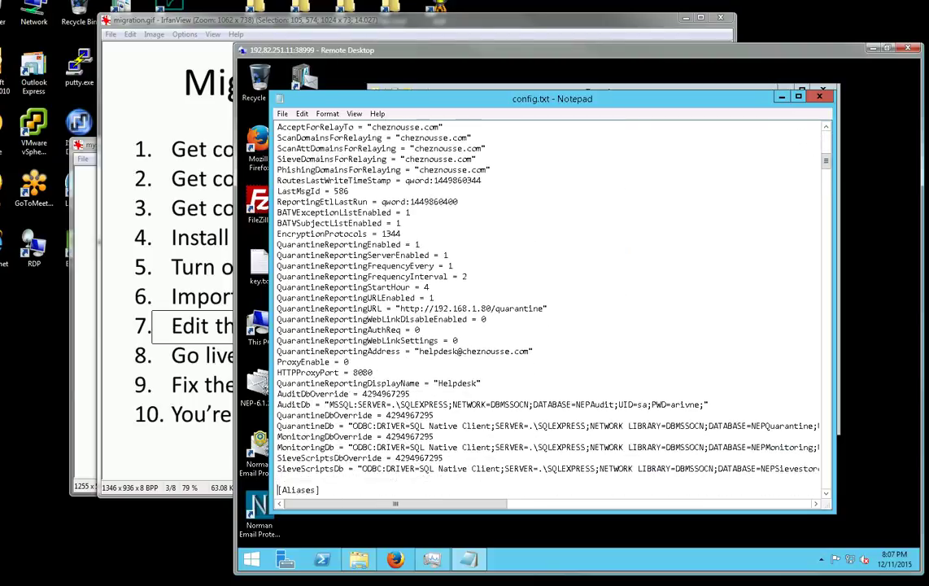
pyautogui.press('Down')
pyautogui.press('Down')
pyautogui.press('Down')
pyautogui.press('Down')
pyautogui.press('Down')
pyautogui.press('Down')
pyautogui.press('Down')
pyautogui.press('Down')
pyautogui.press('Down')
pyautogui.press('Down')
pyautogui.press('Down')
pyautogui.press('Down')
pyautogui.press('Down')
pyautogui.press('Down')
pyautogui.press('Down')
pyautogui.press('Down')
pyautogui.press('Down')
pyautogui.press('Down')
pyautogui.press('Down')
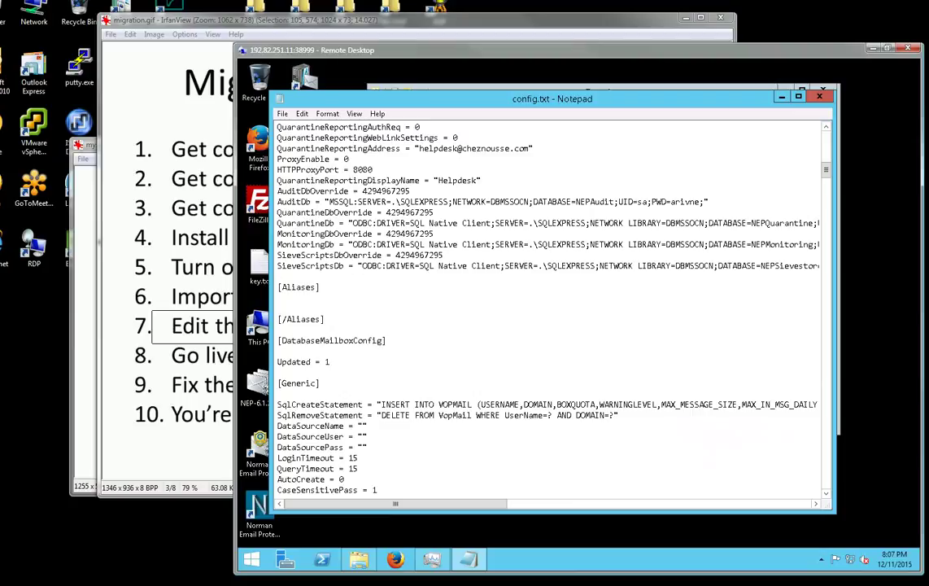
pyautogui.press('Up')
pyautogui.press('Up')
pyautogui.press('Up')
pyautogui.press('Up')
pyautogui.press('Up')
pyautogui.press('Up')
pyautogui.press('Up')
pyautogui.press('Up')
pyautogui.press('Up')
pyautogui.press('Up')
pyautogui.press('Up')
pyautogui.press('Up')
pyautogui.press('Up')
pyautogui.press('Up')
pyautogui.press('Up')
pyautogui.press('Up')
pyautogui.press('Up')
pyautogui.press('Up')
pyautogui.press('Up')
pyautogui.press('Up')
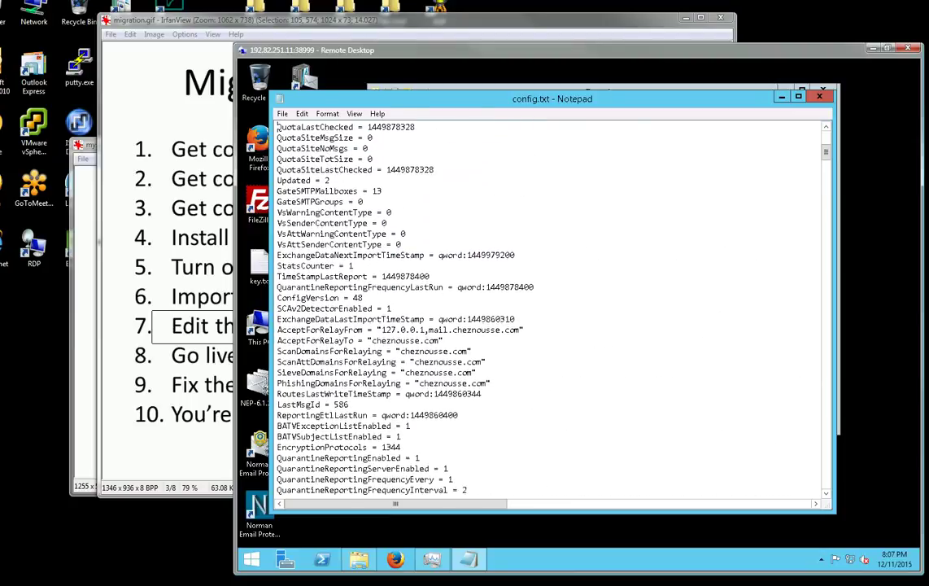
pyautogui.press('Up')
pyautogui.press('Up')
pyautogui.press('Up')
pyautogui.press('Up')
pyautogui.press('Up')
pyautogui.press('Up')
pyautogui.press('Up')
pyautogui.press('Up')
pyautogui.press('Up')
pyautogui.press('Up')
pyautogui.press('Up')
pyautogui.press('Up')
pyautogui.press('Up')
pyautogui.press('Up')
pyautogui.press('Up')
pyautogui.press('Up')
pyautogui.press('Up')
pyautogui.press('Up')
pyautogui.press('Up')
pyautogui.press('Up')
pyautogui.press('Down')
pyautogui.press('Down')
pyautogui.press('Down')
pyautogui.press('Down')
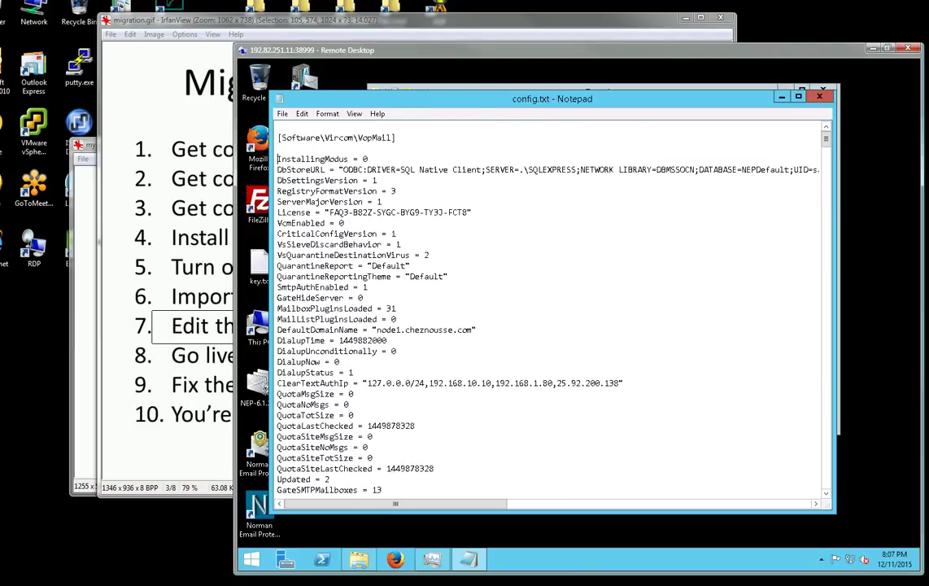
pyautogui.hotkey('shift', 'Down')
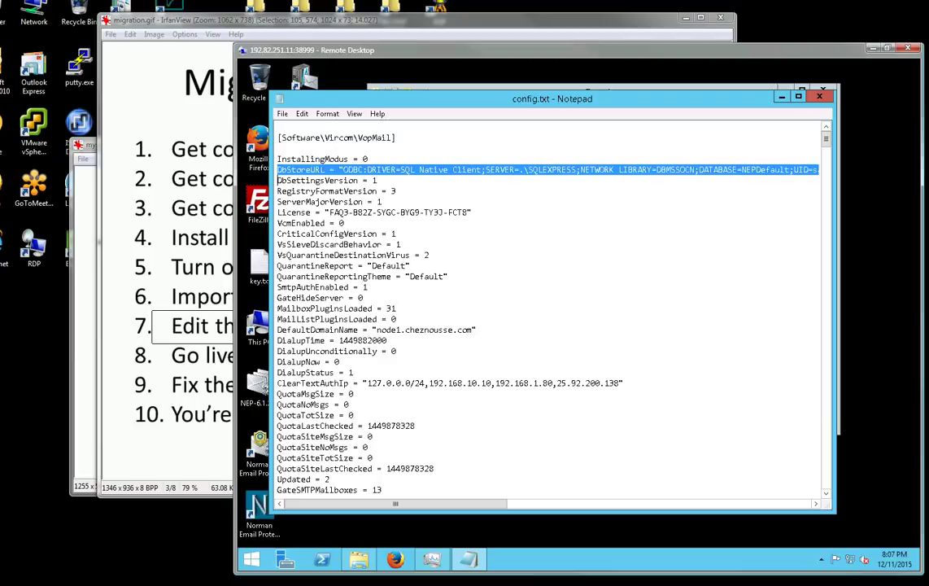
pyautogui.press('Delete')
# Delete the AuditDb, QuarantineDb, MonitoringDb and SieveScriptsDb override and connection lines.
pyautogui.press('pagedown')
pyautogui.press('Down')
pyautogui.press('Down')
pyautogui.press('Down')
pyautogui.press('Down')
pyautogui.press('Down')
pyautogui.press('Down')
pyautogui.press('Down')
pyautogui.press('Down')
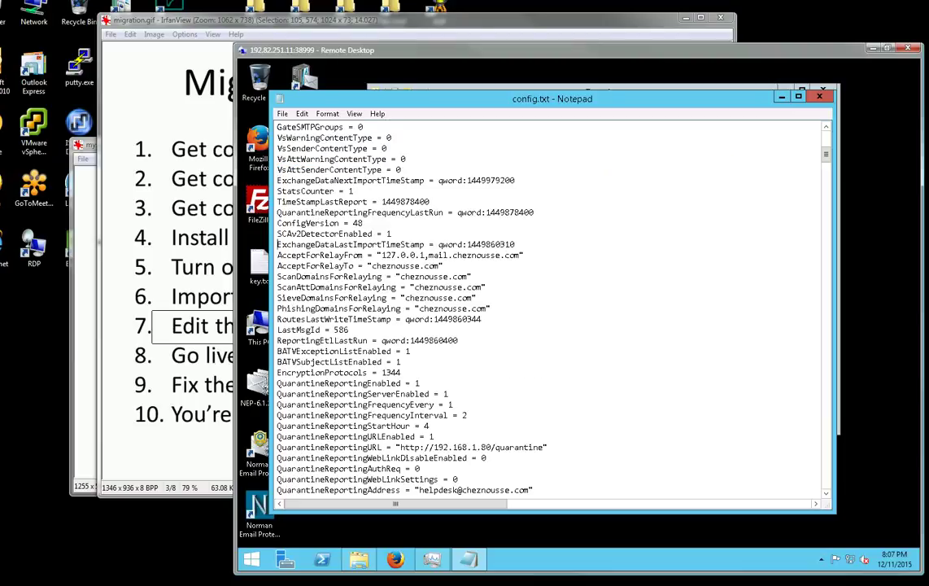
pyautogui.press('Down')
pyautogui.press('Down')
pyautogui.press('Down')
pyautogui.press('Down')
pyautogui.press('Down')
pyautogui.press('Down')
pyautogui.press('Down')
pyautogui.press('Down')
pyautogui.press('Down')
pyautogui.press('Down')
pyautogui.press('Down')
pyautogui.press('Down')
pyautogui.press('Down')
pyautogui.press('Down')
pyautogui.press('Down')
pyautogui.press('Down')
pyautogui.press('Down')
pyautogui.press('Down')
pyautogui.press('Down')
pyautogui.press('Down')
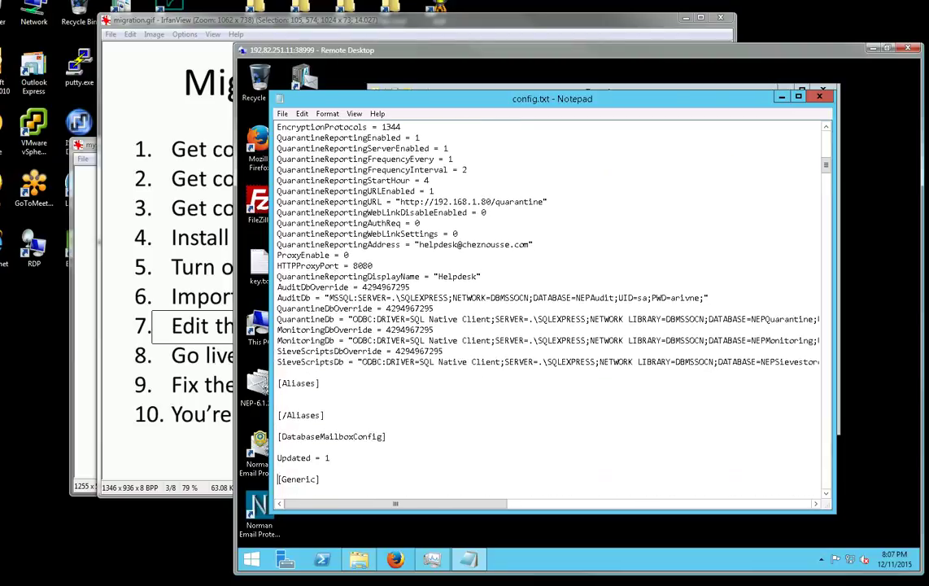
pyautogui.press('Up')
pyautogui.press('Up')
pyautogui.press('Up')
pyautogui.press('Up')
pyautogui.press('Up')
pyautogui.press('Up')
pyautogui.press('Up')
pyautogui.press('Up')
pyautogui.press('Up')
pyautogui.press('Up')
pyautogui.press('Up')
pyautogui.press('Up')
pyautogui.press('Up')
pyautogui.press('Up')
pyautogui.press('Up')
pyautogui.press('Up')
pyautogui.press('Up')
pyautogui.press('Up')
pyautogui.press('Up')
pyautogui.press('Down')
pyautogui.hotkey('shift', 'Down')
pyautogui.hotkey('shift', 'Down')
pyautogui.press('Delete')
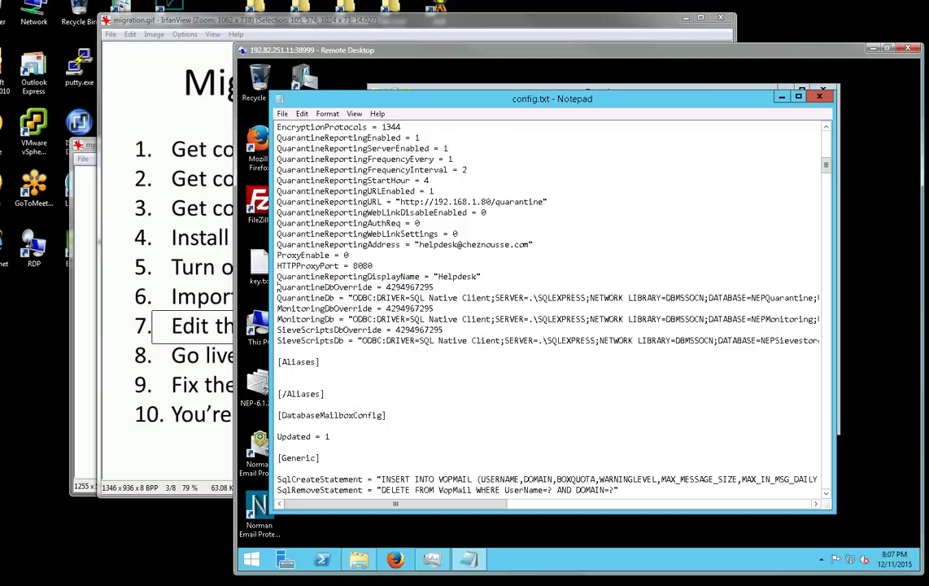
pyautogui.hotkey('shift', 'Down')
pyautogui.hotkey('shift', 'Down')
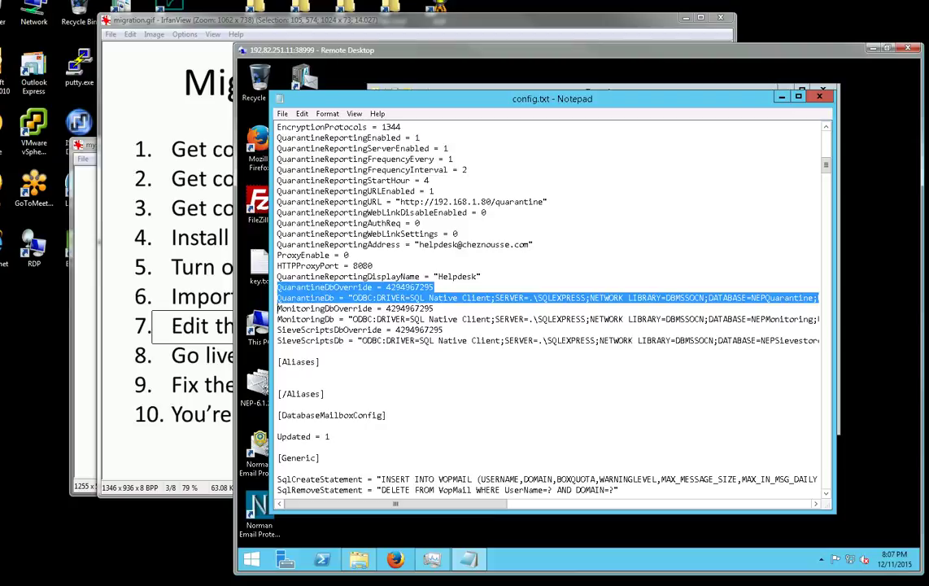
pyautogui.press('Delete')
pyautogui.hotkey('shift', 'Down')
pyautogui.hotkey('shift', 'Down')
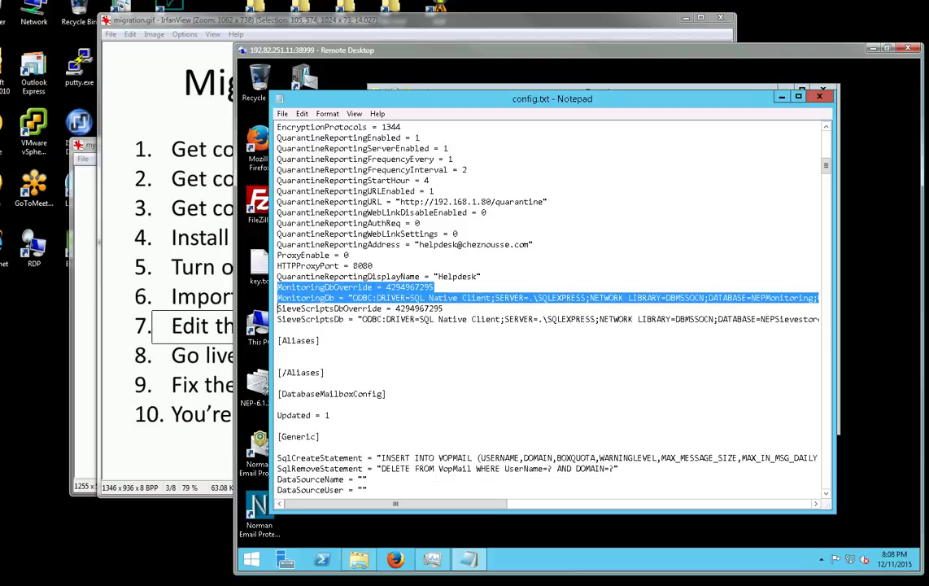
pyautogui.press('Delete')
pyautogui.hotkey('shift', 'Down')
pyautogui.hotkey('shift', 'Down')
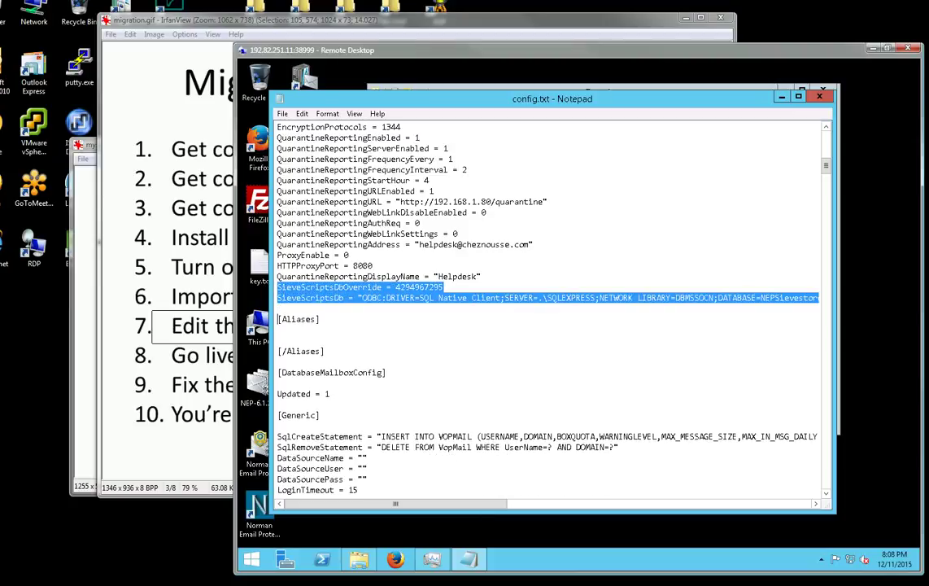
pyautogui.press('Delete')
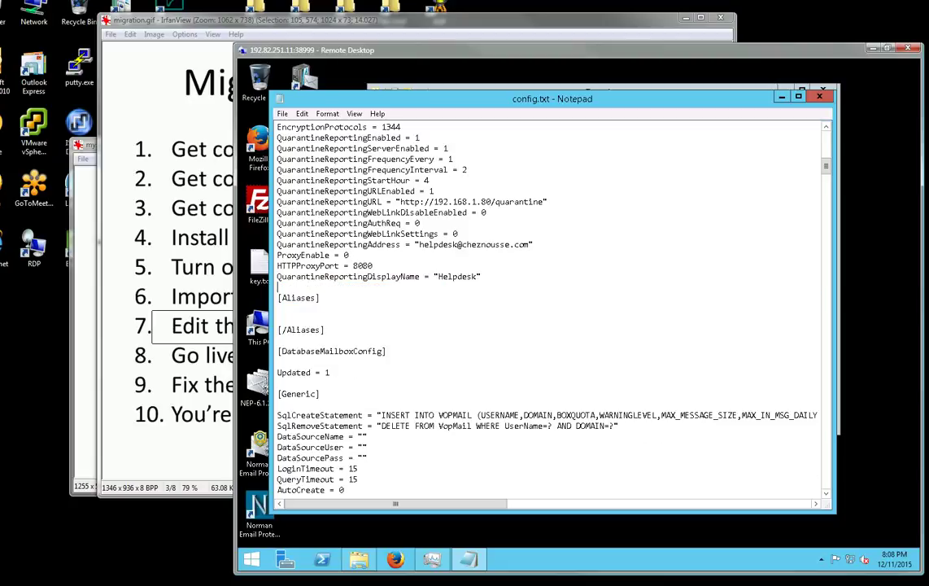
# Return to the top and select the Software\Vircom\VopMail section name.
pyautogui.press('pageup')
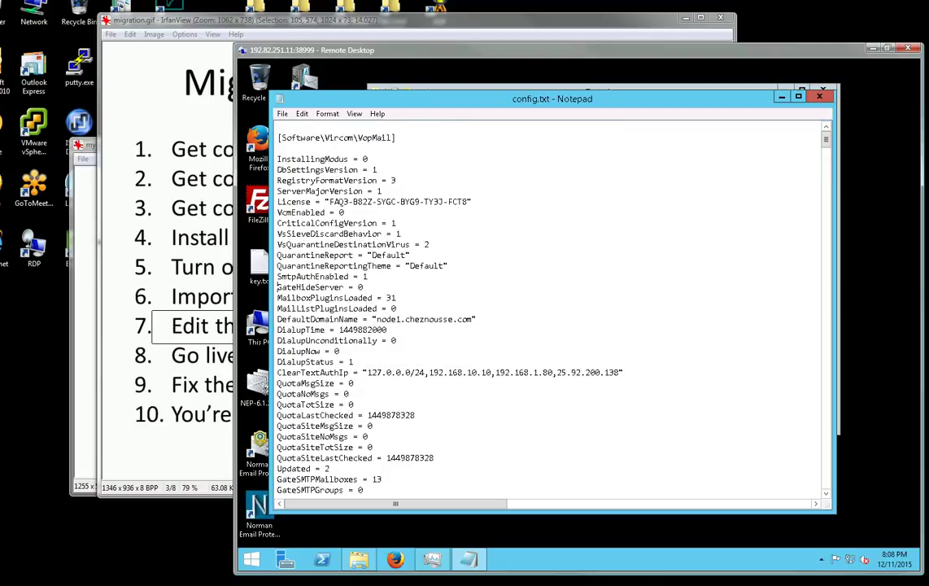
pyautogui.press('Up')
pyautogui.press('Up')
pyautogui.press('Up')
pyautogui.press('Up')
pyautogui.press('Up')
pyautogui.press('Up')
pyautogui.press('Up')
pyautogui.press('Up')
pyautogui.press('Up')
pyautogui.press('Up')
pyautogui.press('Up')
pyautogui.press('Up')
pyautogui.press('Up')
pyautogui.press('Up')
pyautogui.press('Right')
pyautogui.hotkey('shift', 'Right')
pyautogui.hotkey('shift', 'Right')
pyautogui.hotkey('shift', 'Right')
pyautogui.hotkey('shift', 'Right')
pyautogui.hotkey('shift', 'Right')
pyautogui.hotkey('shift', 'Right')
pyautogui.hotkey('shift', 'Right')
pyautogui.hotkey('shift', 'Right')
pyautogui.hotkey('shift', 'Right')
pyautogui.hotkey('shift', 'Right')
pyautogui.hotkey('shift', 'Right')
pyautogui.hotkey('shift', 'Right')
pyautogui.hotkey('shift', 'Right')
pyautogui.hotkey('shift', 'Right')
pyautogui.hotkey('shift', 'Right')
pyautogui.hotkey('shift', 'Right')
pyautogui.hotkey('shift', 'Right')
pyautogui.hotkey('shift', 'Right')
pyautogui.hotkey('shift', 'Right')
pyautogui.hotkey('shift', 'Right')
pyautogui.hotkey('shift', 'Right')
pyautogui.hotkey('shift', 'Right')
pyautogui.hotkey('shift', 'Right')
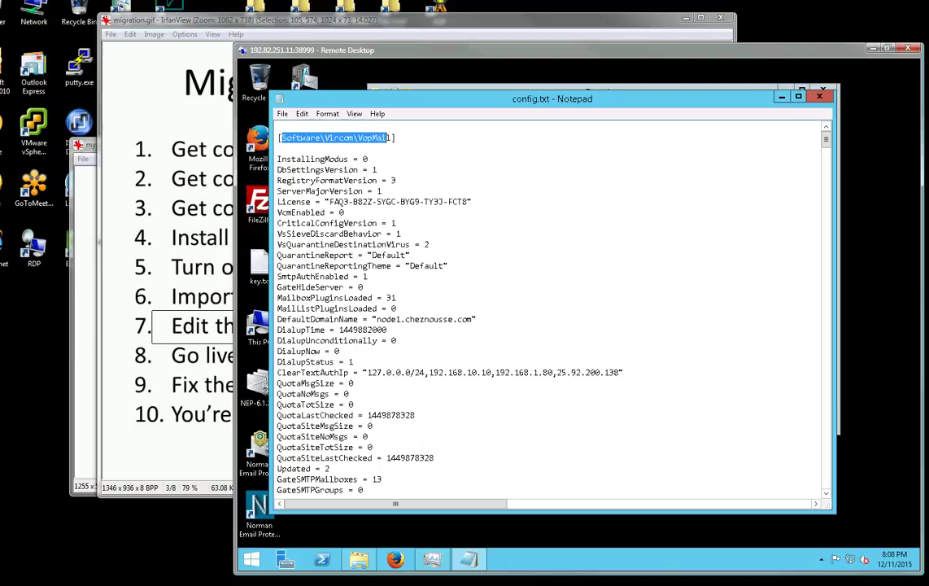
# Find the closing VopMail section tag and delete everything after it.
pyautogui.hotkey('ctrl', 'f')
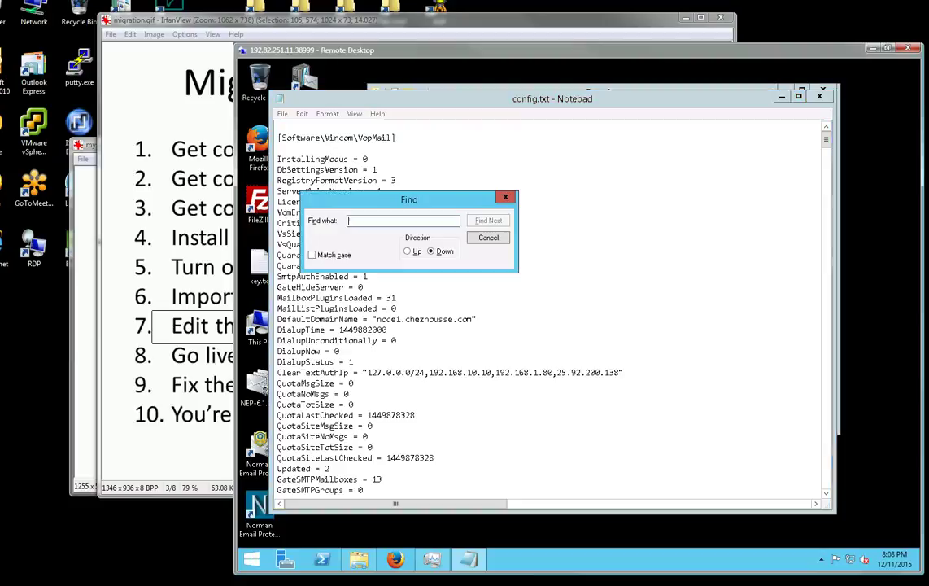
pyautogui.press('Return')
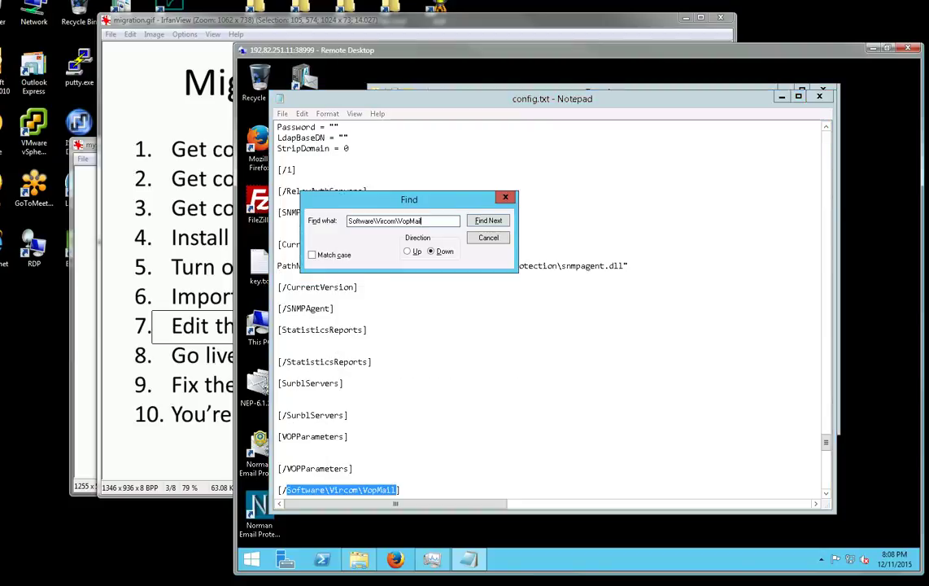
pyautogui.press('Escape')
pyautogui.press('End')
pyautogui.write('[SYSTEM\\CurrentControlSet\\Services\\SMTPDS\\Parameters]')
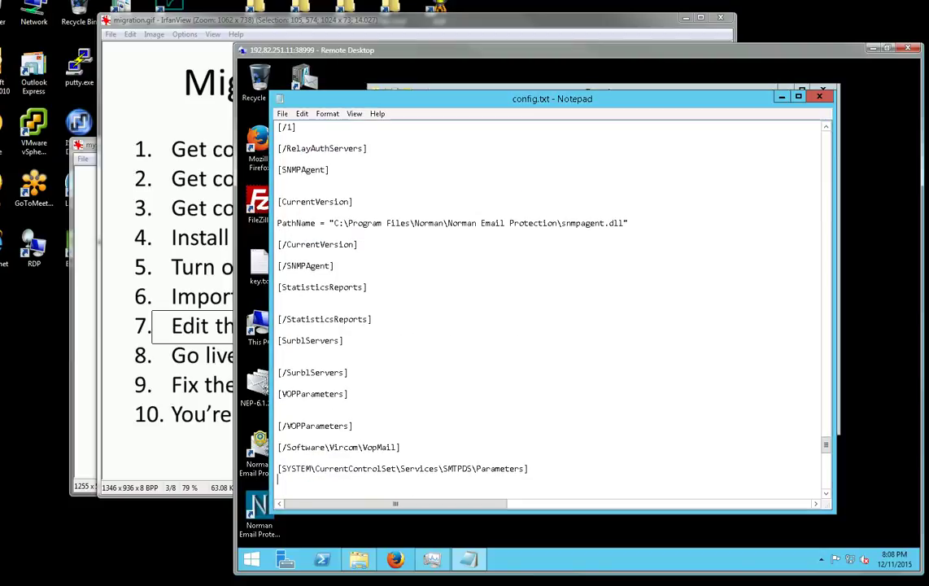
pyautogui.press('Up')
pyautogui.press('Up')
pyautogui.hotkey('shift', 'pagedown')
pyautogui.hotkey('shift', 'pagedown')
pyautogui.hotkey('shift', 'pagedown')
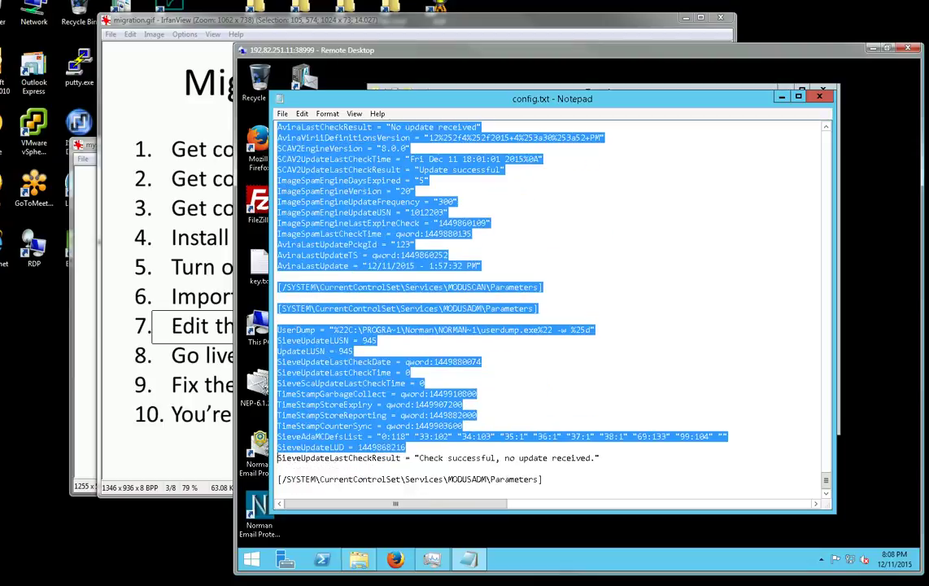
pyautogui.hotkey('shift', 'Down')
pyautogui.hotkey('shift', 'Down')
pyautogui.hotkey('shift', 'Down')
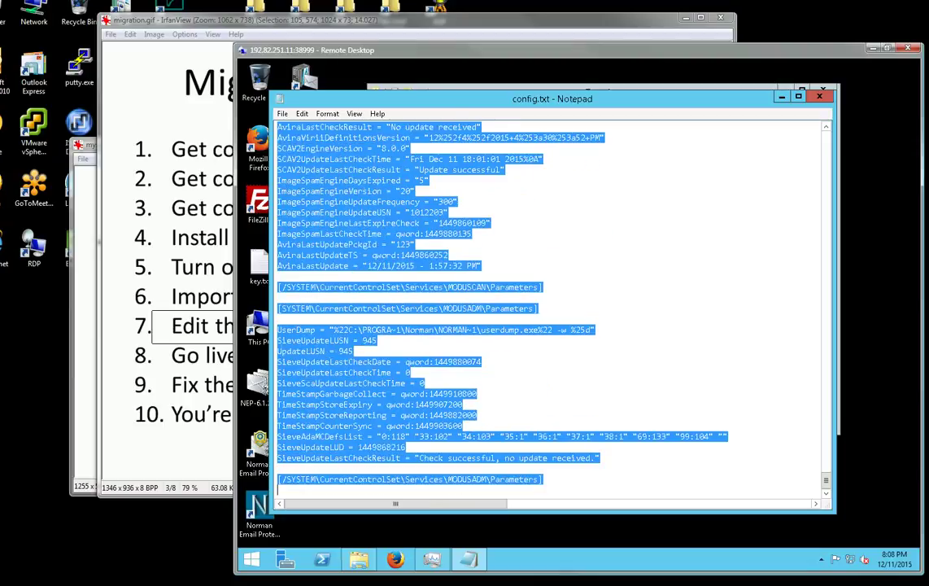
pyautogui.press('Delete')
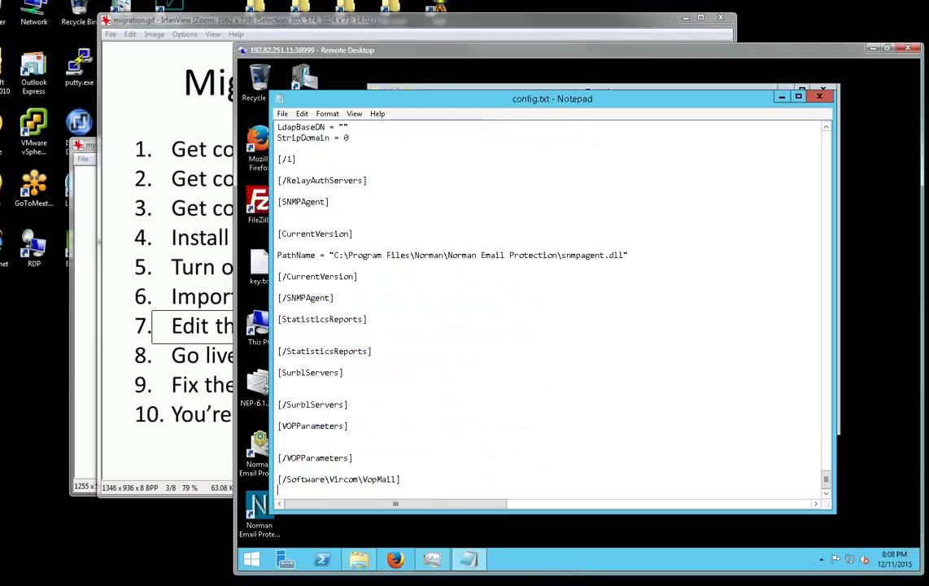
pyautogui.click(279, 480)
pyautogui.scroll(20, 279, 480)
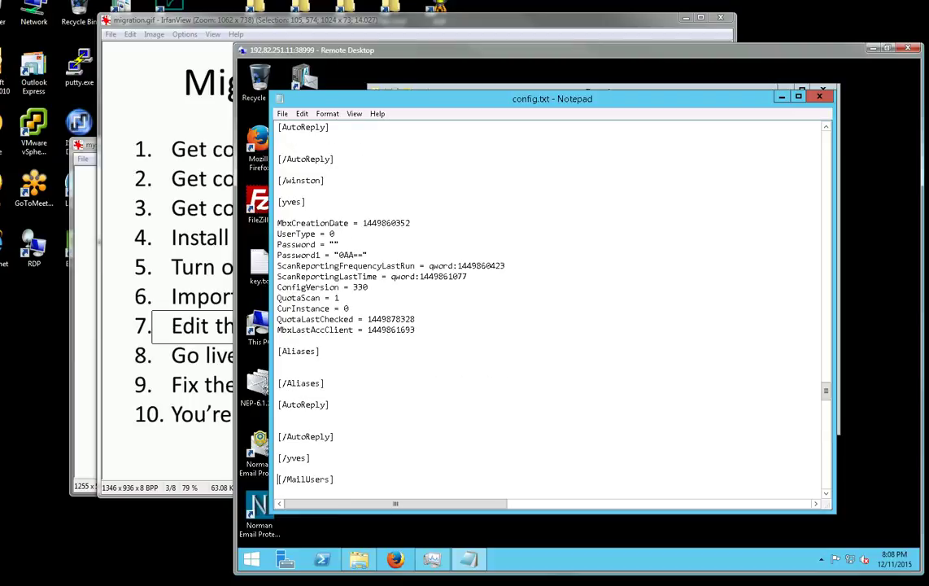
# Save config.txt and exit Notepad.
pyautogui.hotkey('alt', 'f')
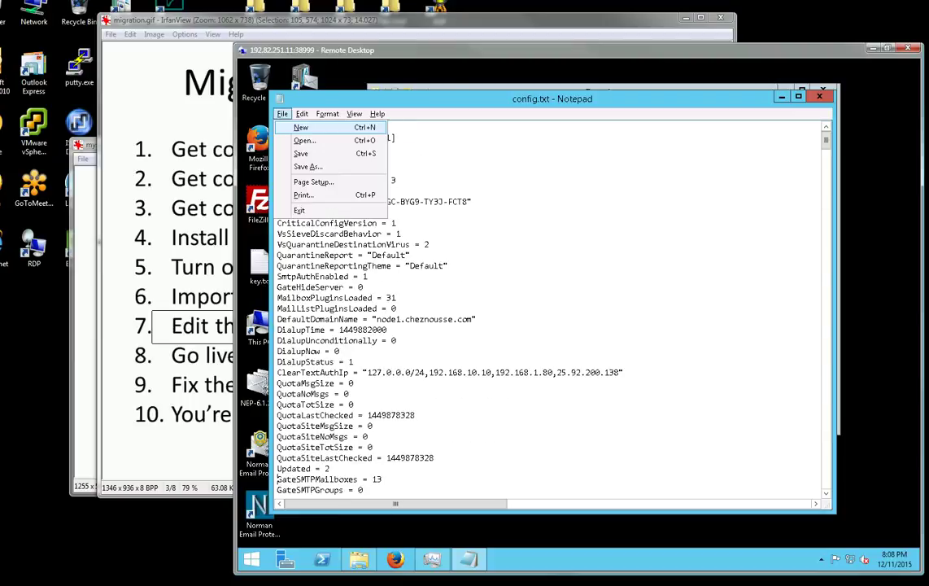
pyautogui.press('Down')
pyautogui.press('Down')
pyautogui.press('Return')
pyautogui.scroll(-10, 277, 479)
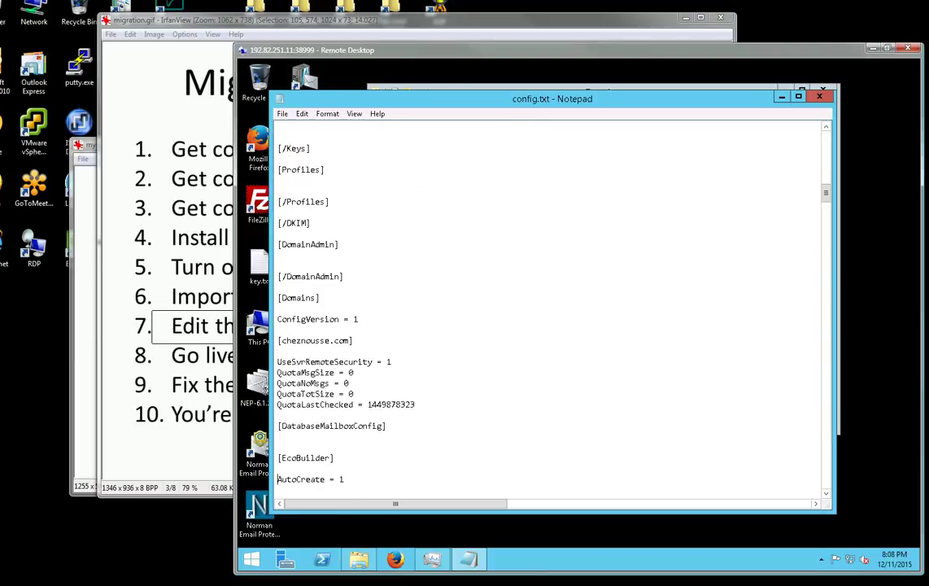
pyautogui.scroll(-10, 278, 479)
pyautogui.hotkey('alt', 'f')
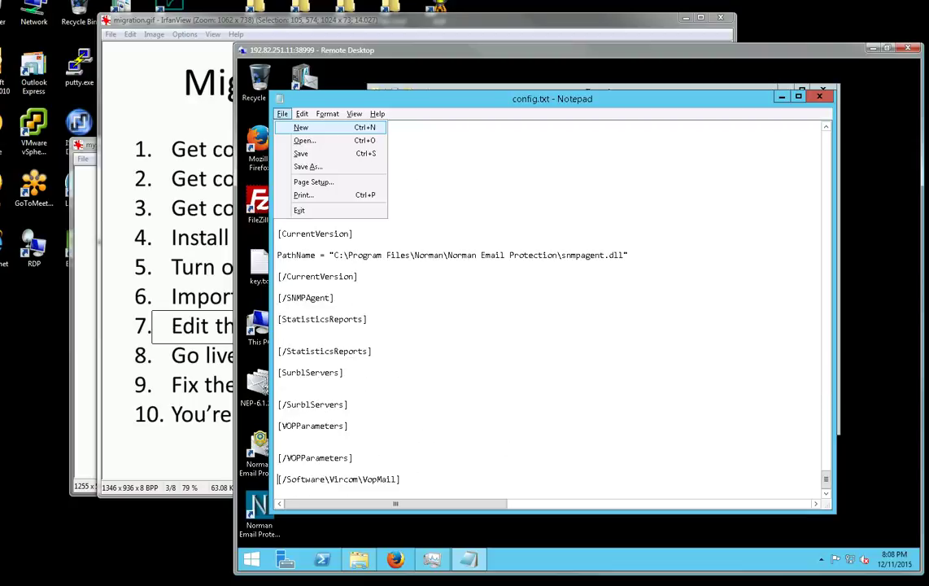
pyautogui.press('x')
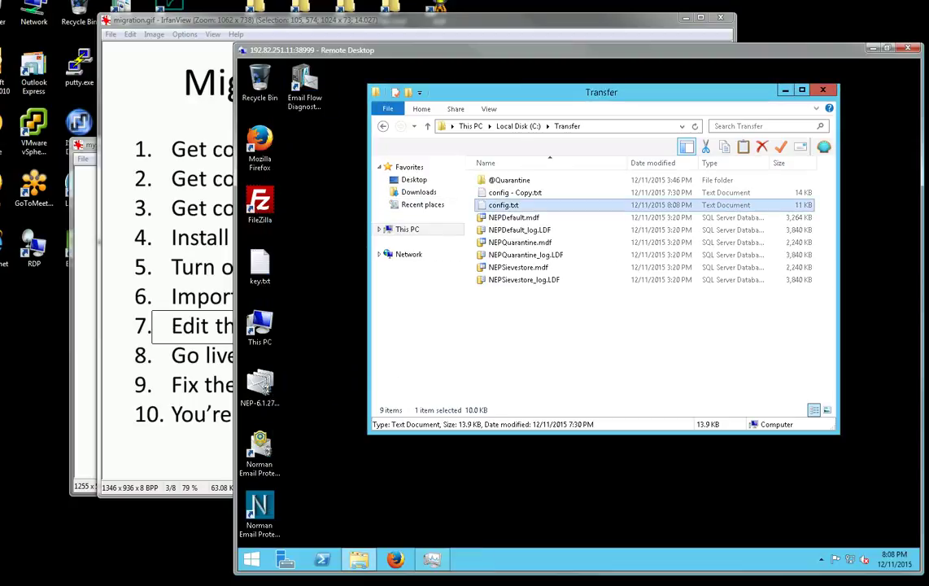
# Open an administrator Command Prompt and move it lower on screen.
pyautogui.click(250, 559)
pyautogui.press('Up')
pyautogui.press('Up')
pyautogui.press('Up')
pyautogui.press('Up')
pyautogui.press('Up')
pyautogui.press('Up')
pyautogui.press('Up')
pyautogui.press('Up')
pyautogui.press('Up')
pyautogui.press('Up')
pyautogui.press('Up')
pyautogui.press('Up')
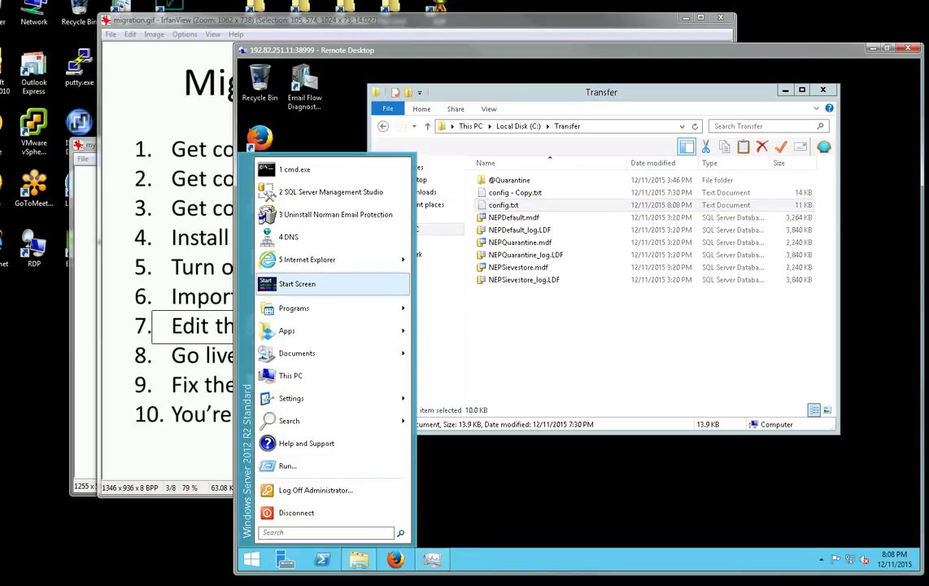
pyautogui.press('Return')
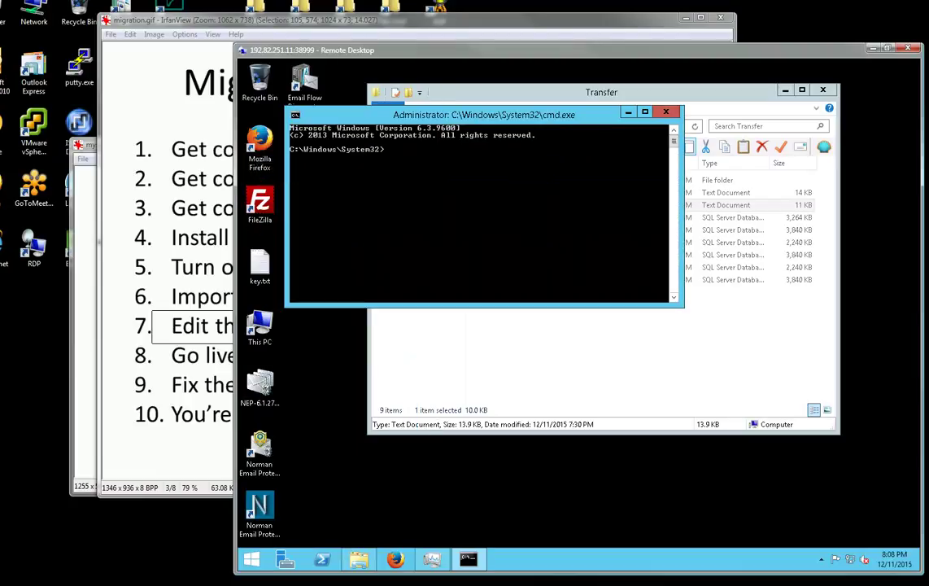
pyautogui.moveTo(484, 115); pyautogui.dragTo(593, 349)
# Change to the Norman Email Protection folder, enter mailconfigbackup -restore, and relaunch the NEP console.
pyautogui.write('cd \\')
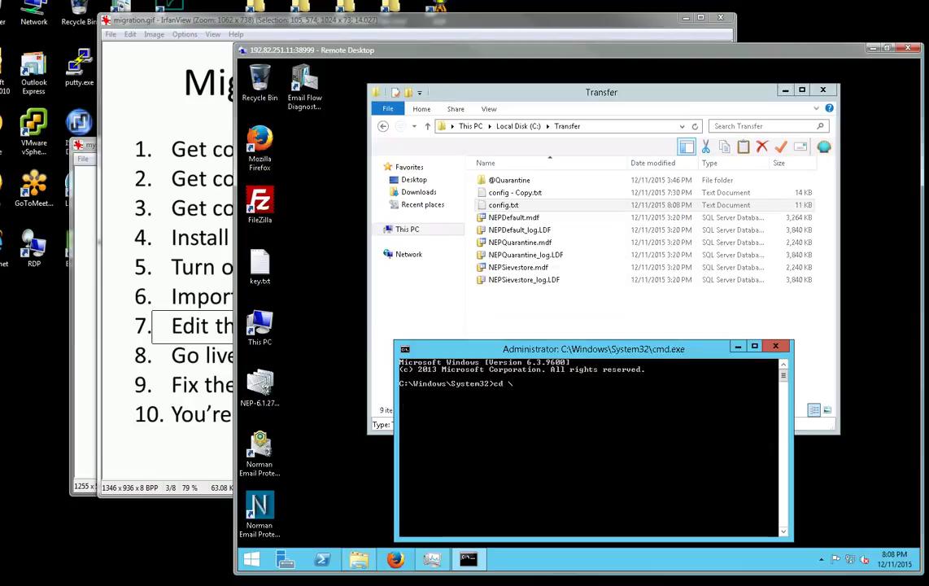
pyautogui.write('program files (')
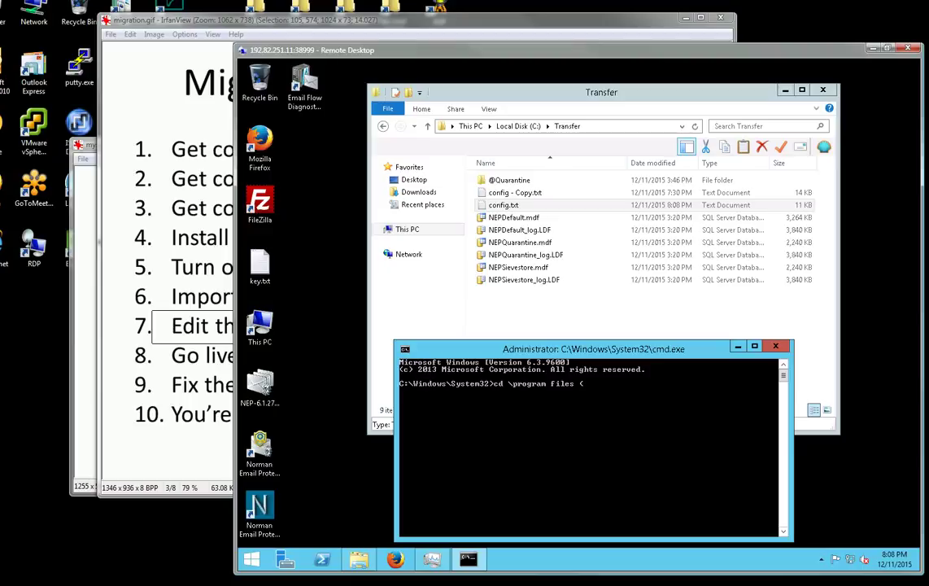
pyautogui.write('x86)\\norman\\norman email protection')
pyautogui.press('Return')
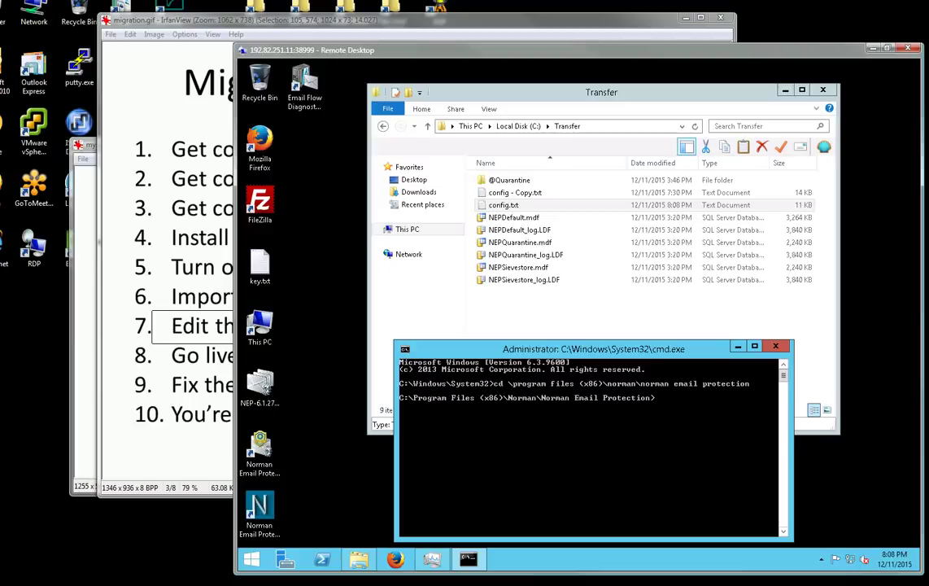
pyautogui.write('mailconfigbackup -restore')
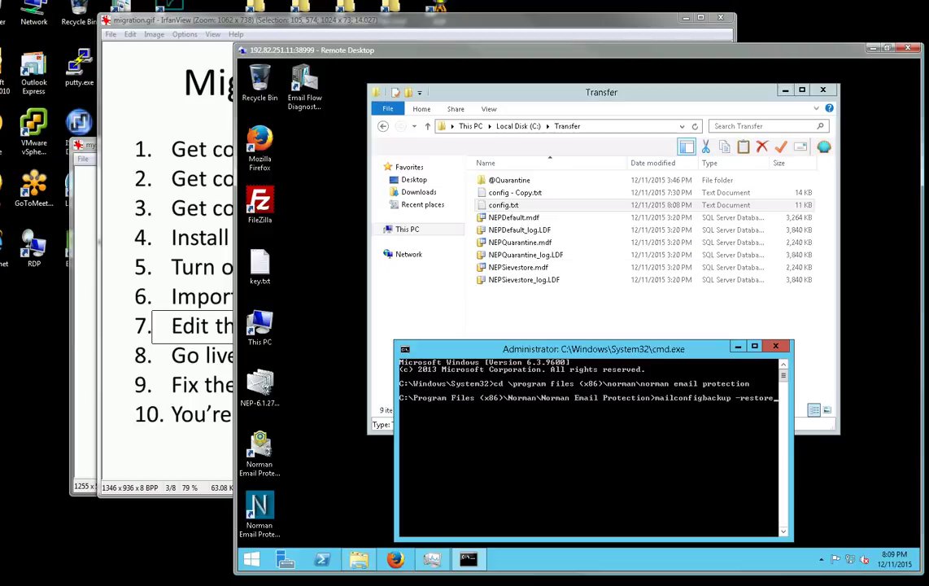
pyautogui.doubleClick(259, 511)
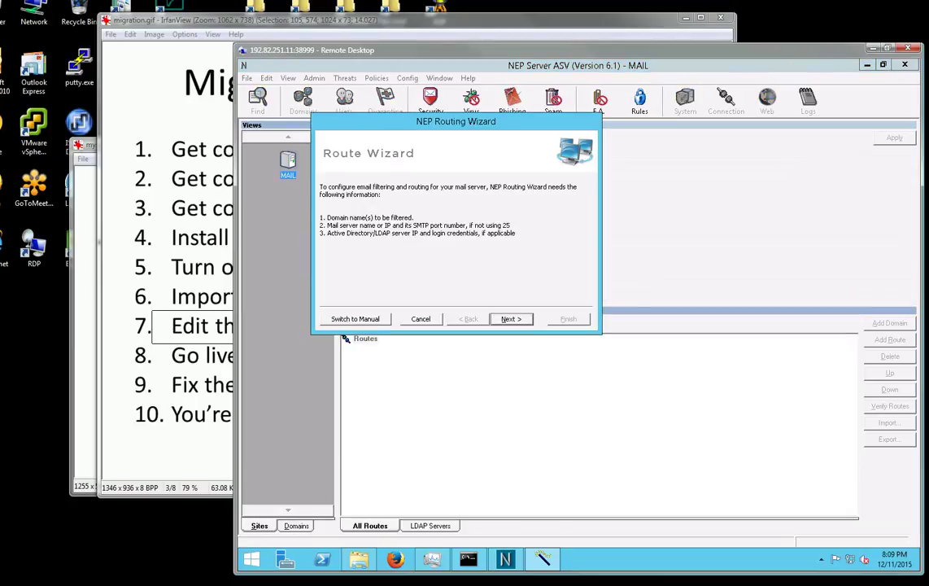
# Cancel the Routing Wizard, stop all seven services under System > Services, and close the console.
pyautogui.click(420, 319)
pyautogui.click(686, 100)
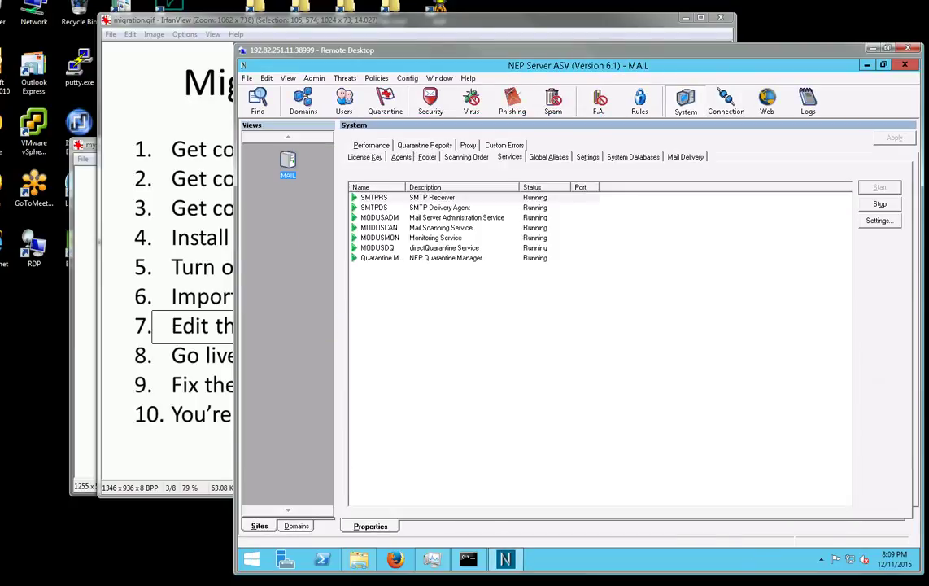
pyautogui.keyDown('shift'); pyautogui.click(445, 258); pyautogui.keyUp('shift')
pyautogui.click(879, 204)
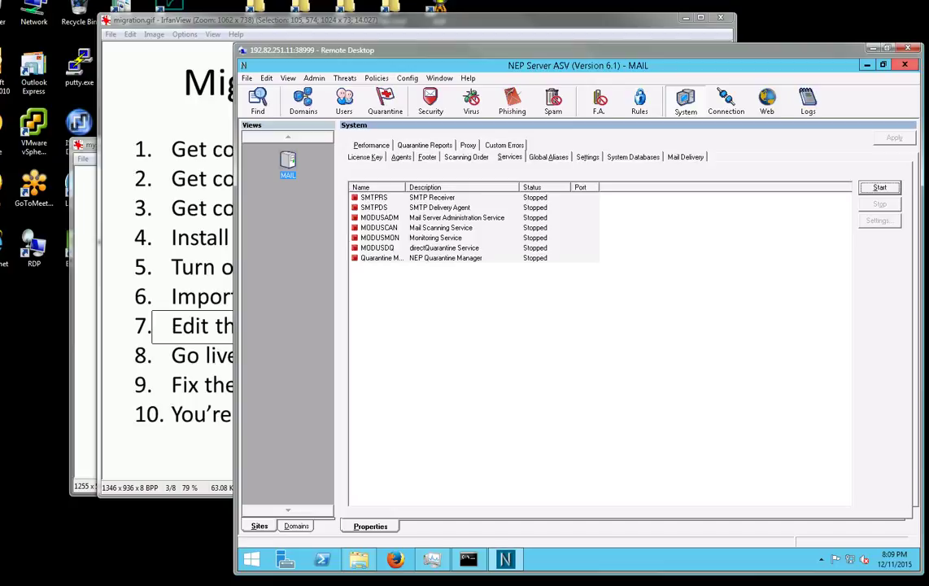
pyautogui.hotkey('alt', 'F4')
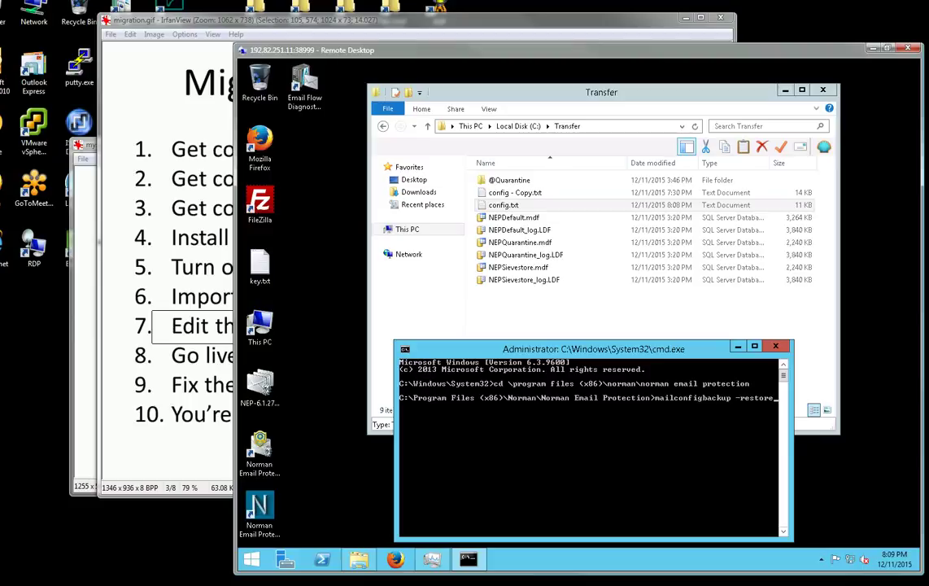
# Restore the VopMail settings from c:\transfer\config.txt and relaunch the Norman Email Protection console.
pyautogui.write('c:\\transfer\\config.txt')
pyautogui.press('Return')
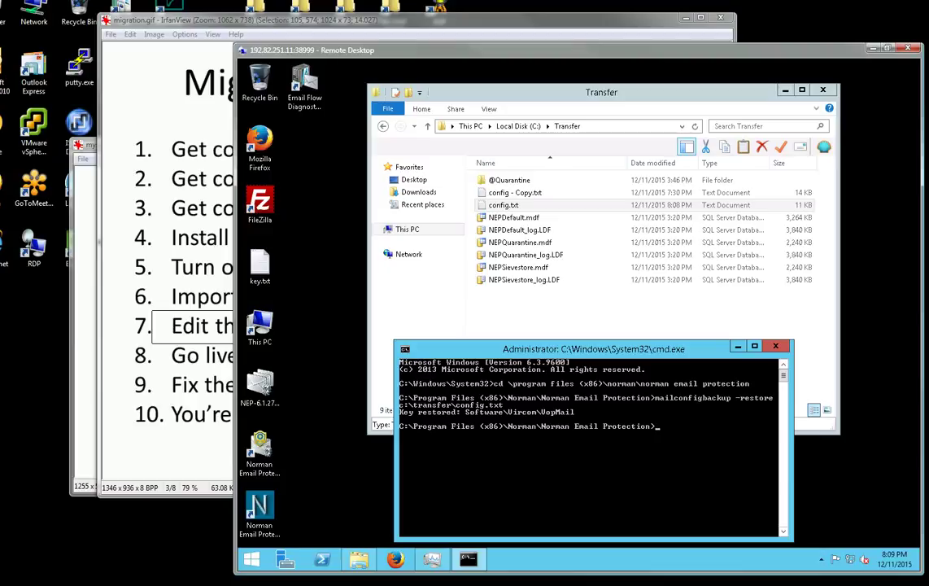
pyautogui.doubleClick(260, 509)
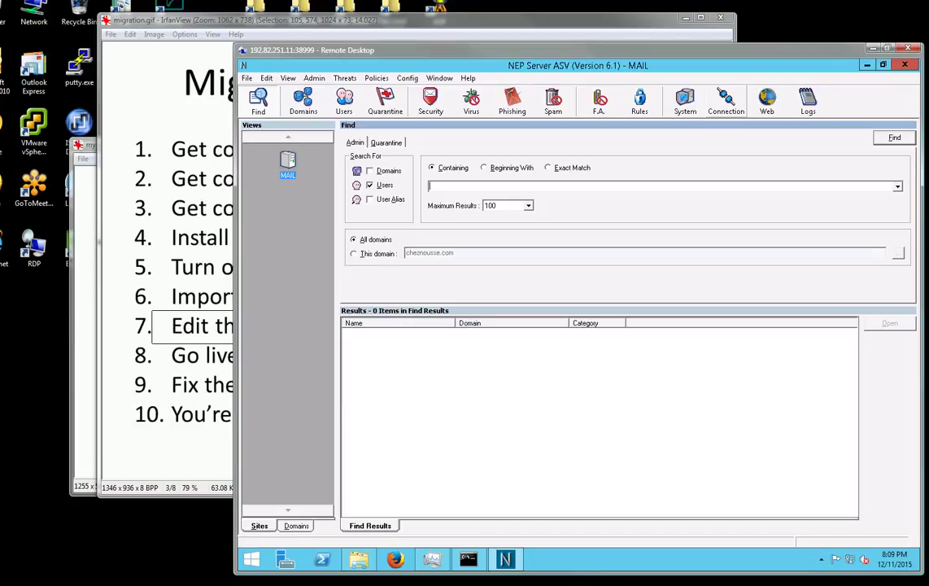
# Browse the routing, users, quarantine and domain sections, dismissing the missing-service warning.
pyautogui.click(726, 102)
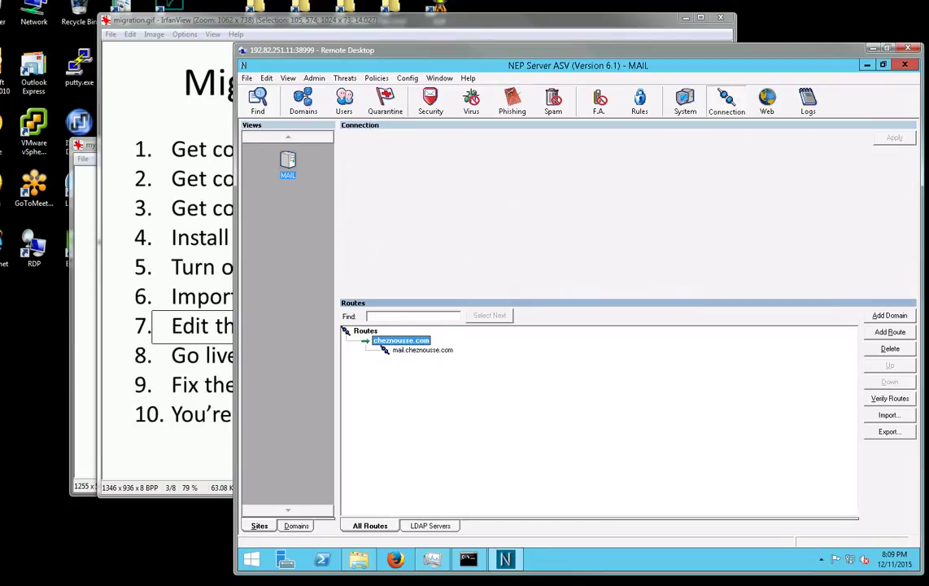
pyautogui.click(345, 102)
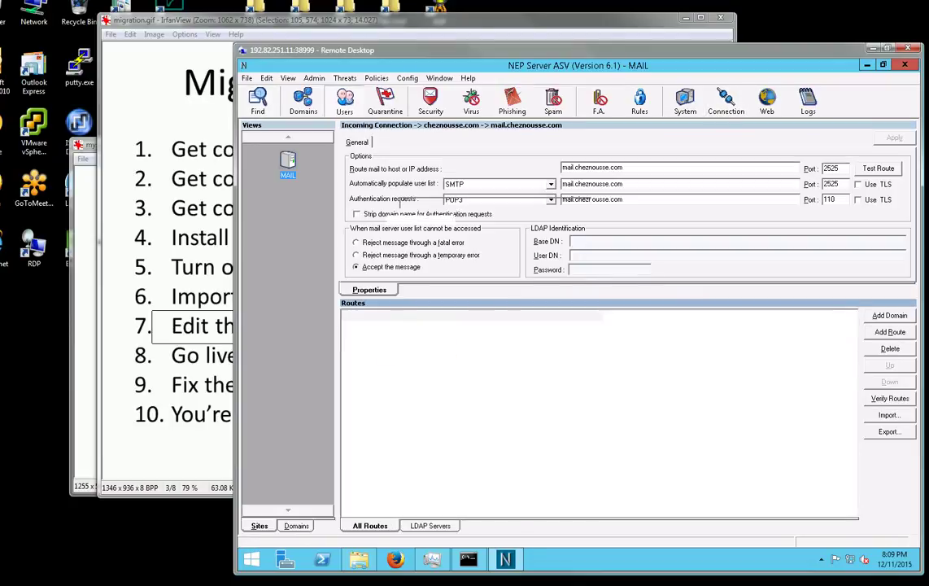
pyautogui.click(376, 337)
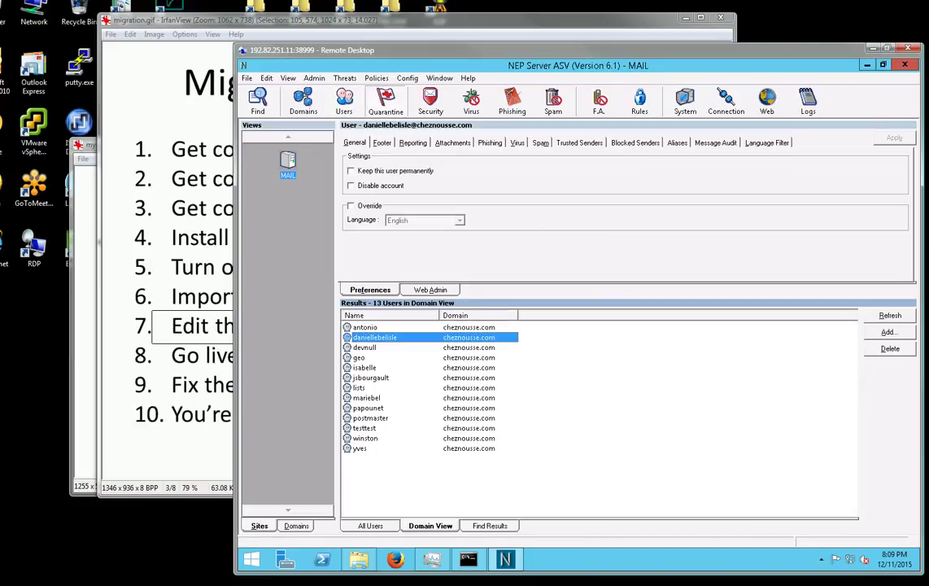
pyautogui.click(385, 101)
pyautogui.press('Return')
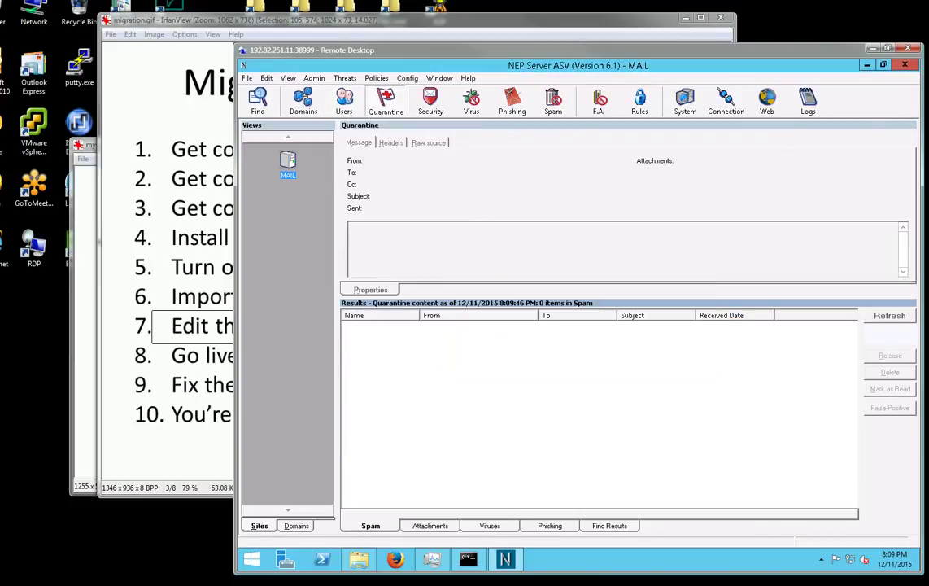
pyautogui.click(303, 101)
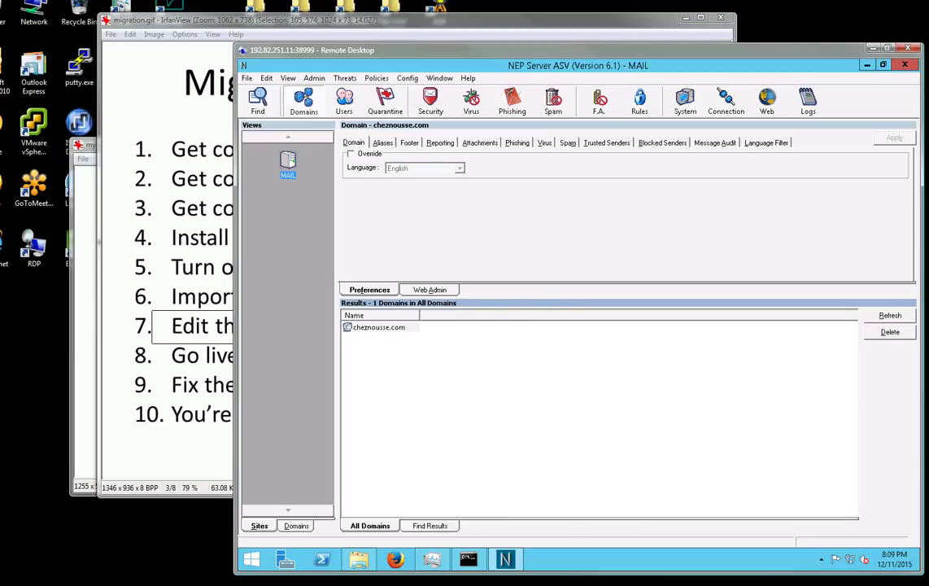
# Select all seven services in the System services list and start them.
pyautogui.click(686, 102)
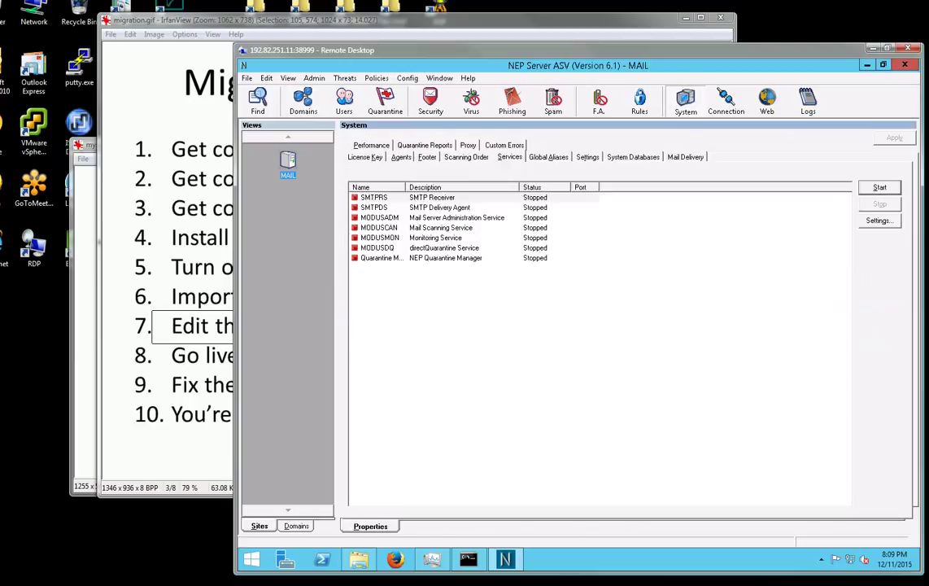
pyautogui.hotkey('ctrl', 'a')
pyautogui.click(880, 188)
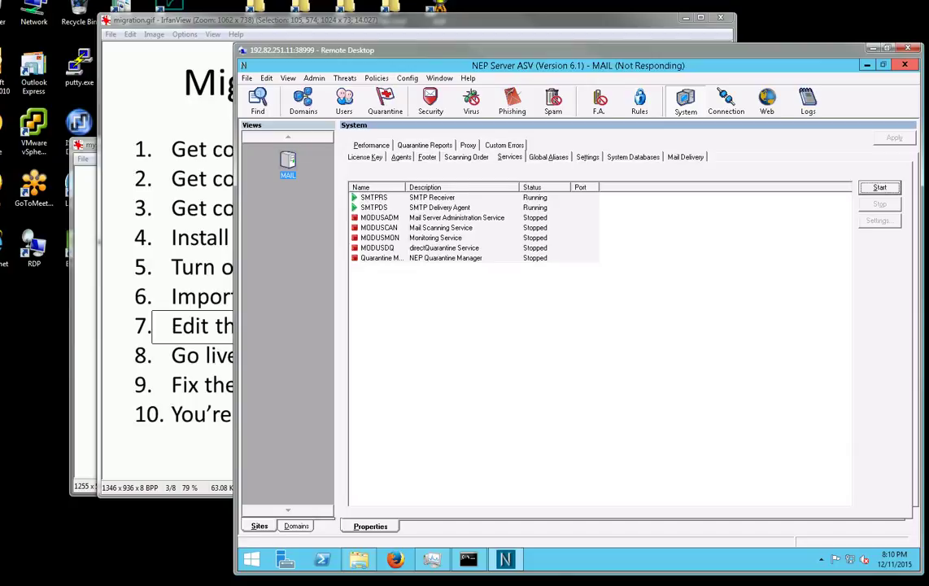
# Outline step 8, going live by swapping IP, on the migration steps slide.
pyautogui.hotkey('alt', 'Tab')
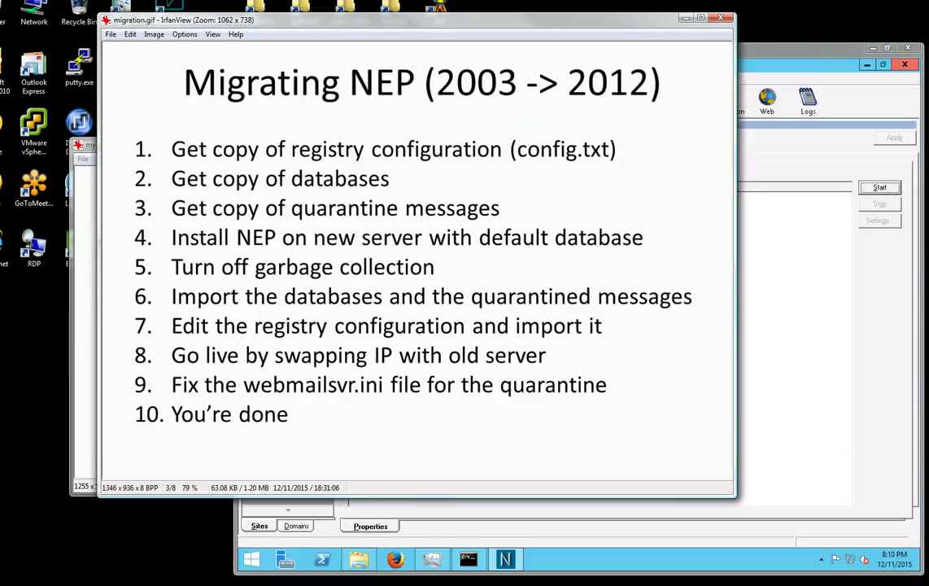
pyautogui.hotkey('alt', 'Tab')
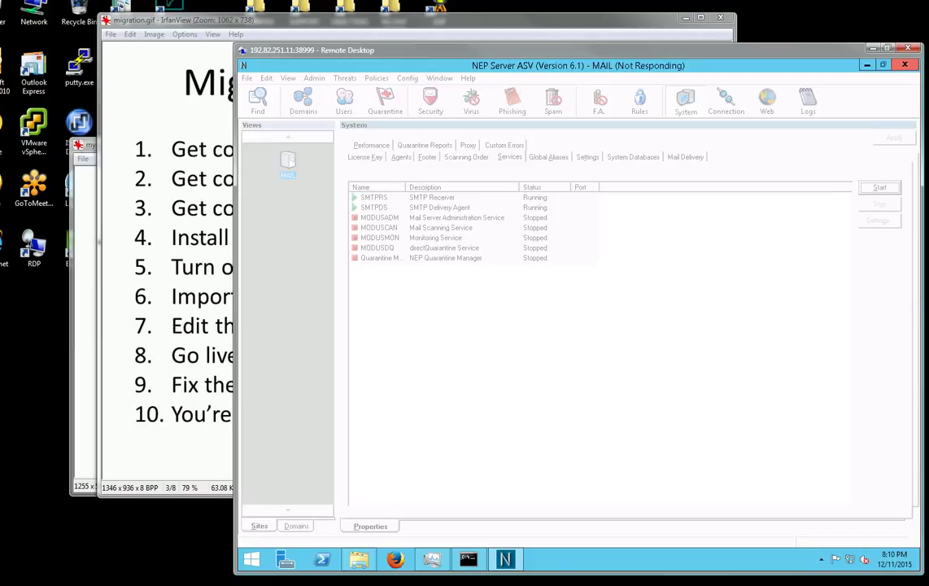
pyautogui.hotkey('alt', 'Tab')
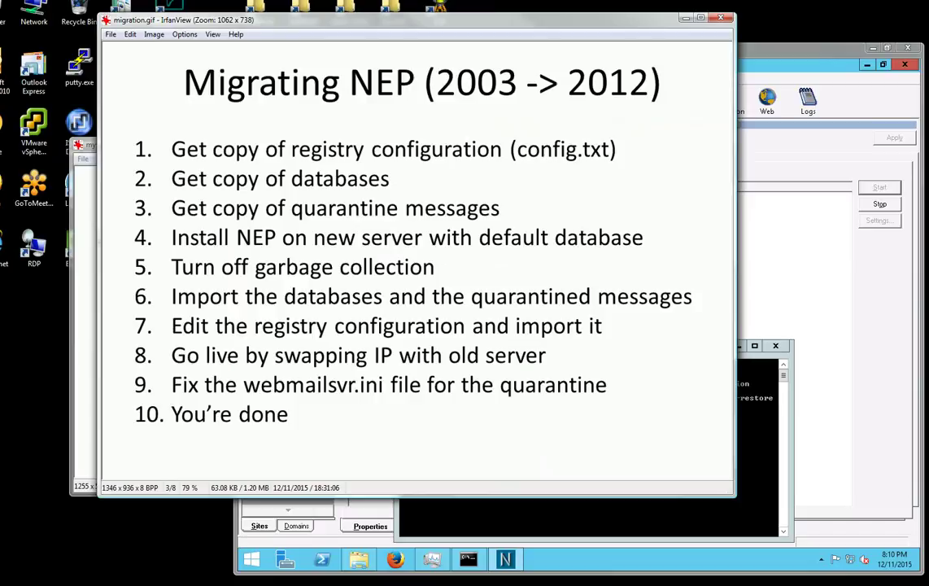
pyautogui.moveTo(164, 340); pyautogui.dragTo(581, 375)
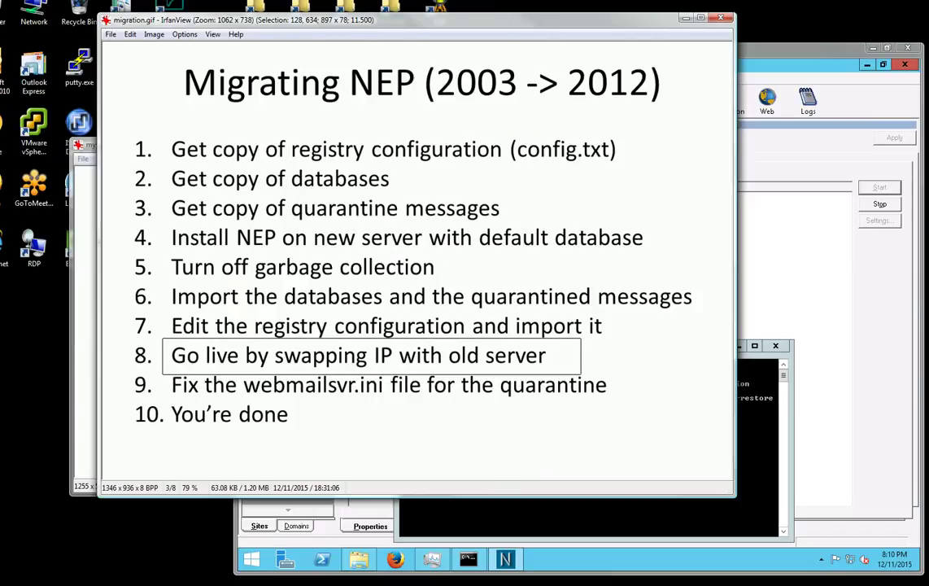
pyautogui.hotkey('alt', 'Tab')
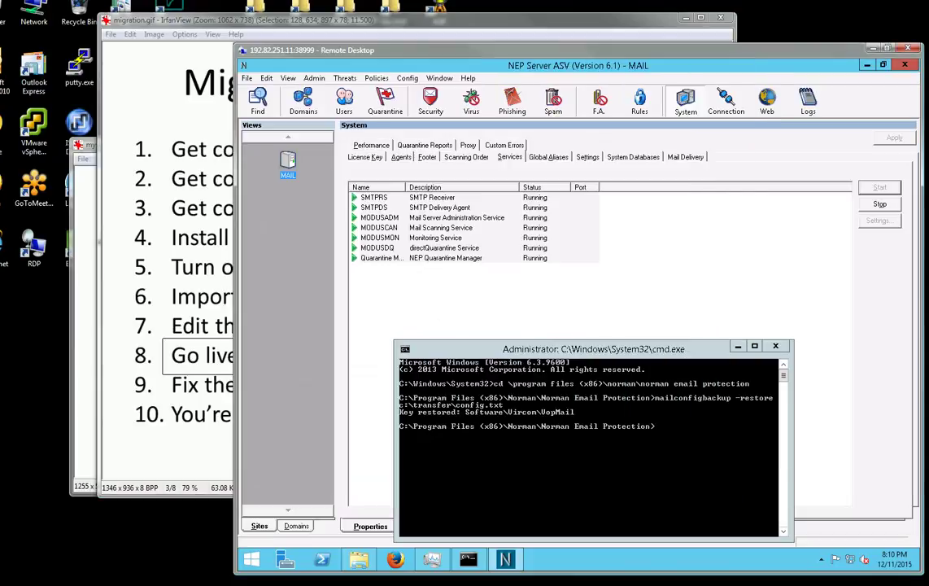
# Check Quarantine Manager, Administration and Scanning services show Running, and exit the command console.
pyautogui.click(445, 258)
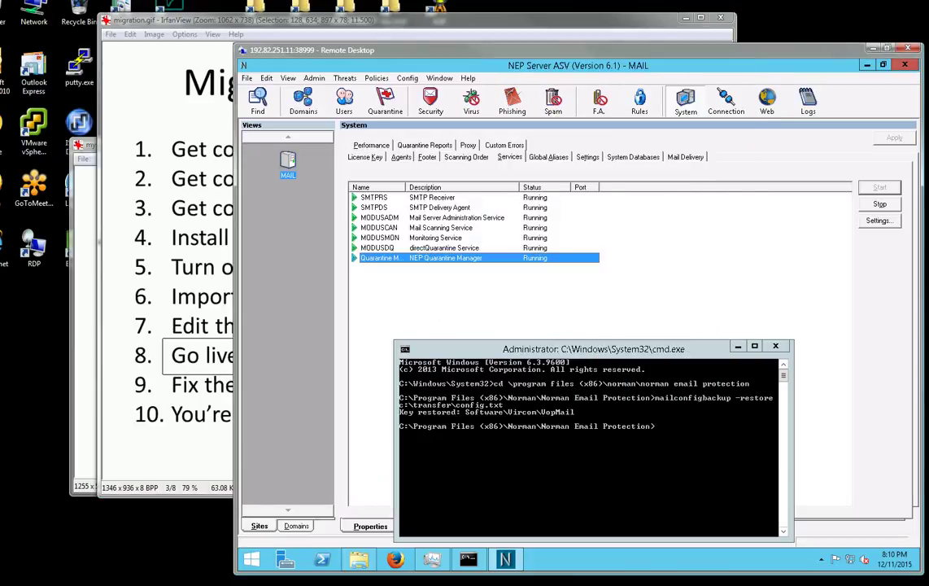
pyautogui.click(379, 217)
pyautogui.write('exit')
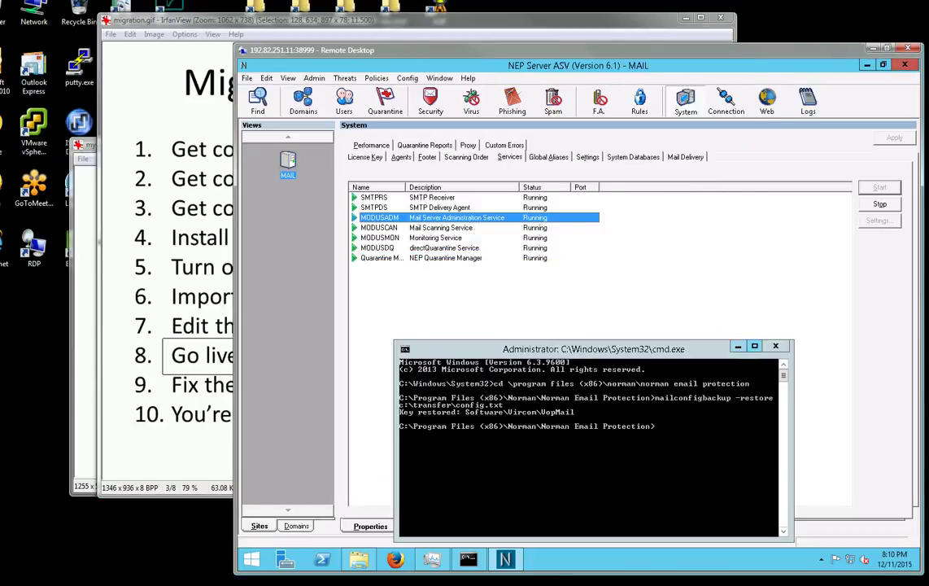
pyautogui.press('Return')
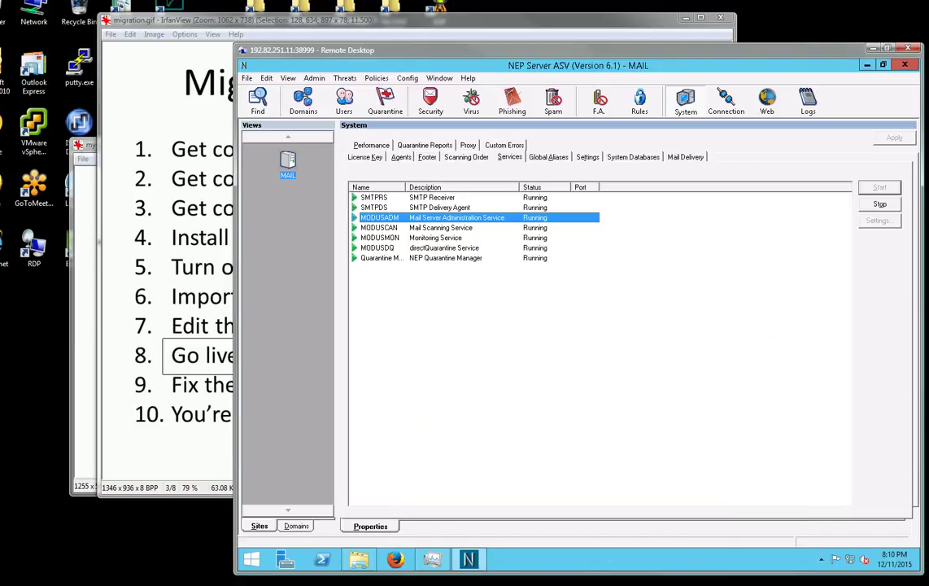
pyautogui.click(379, 227)
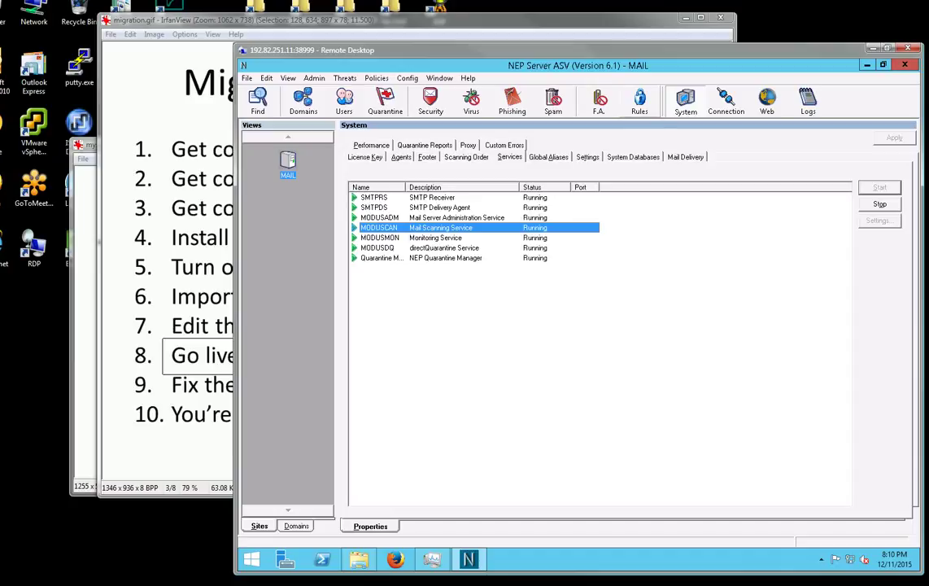
pyautogui.click(641, 102)
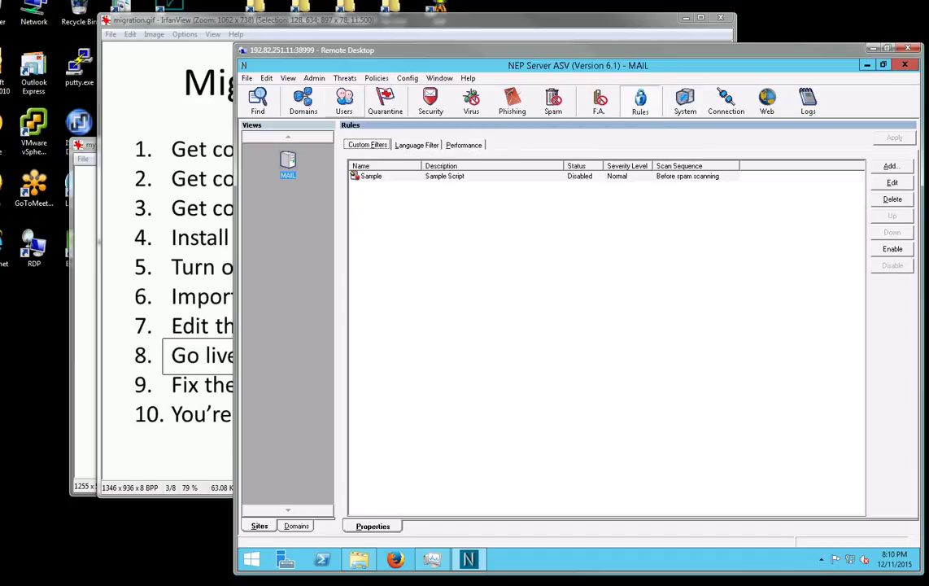
pyautogui.click(344, 101)
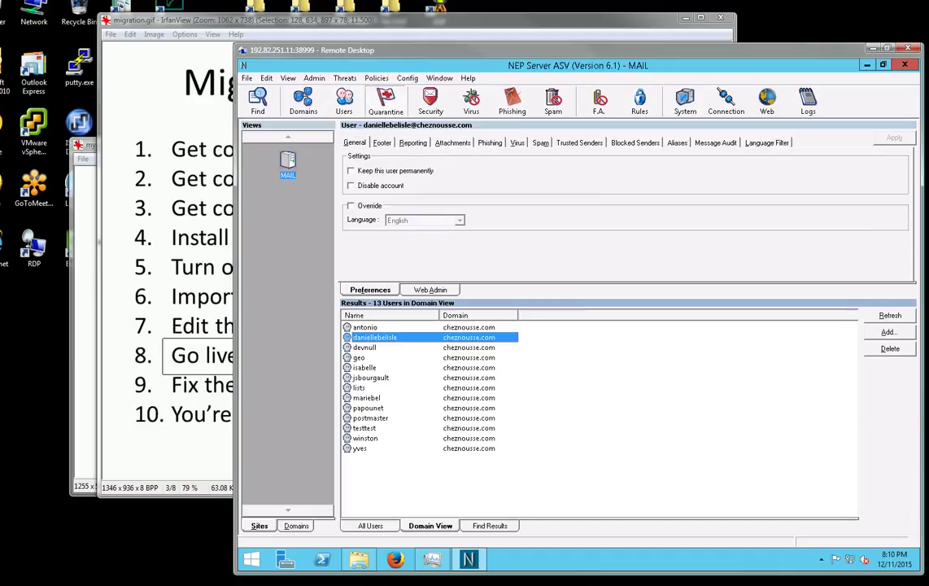
pyautogui.click(385, 102)
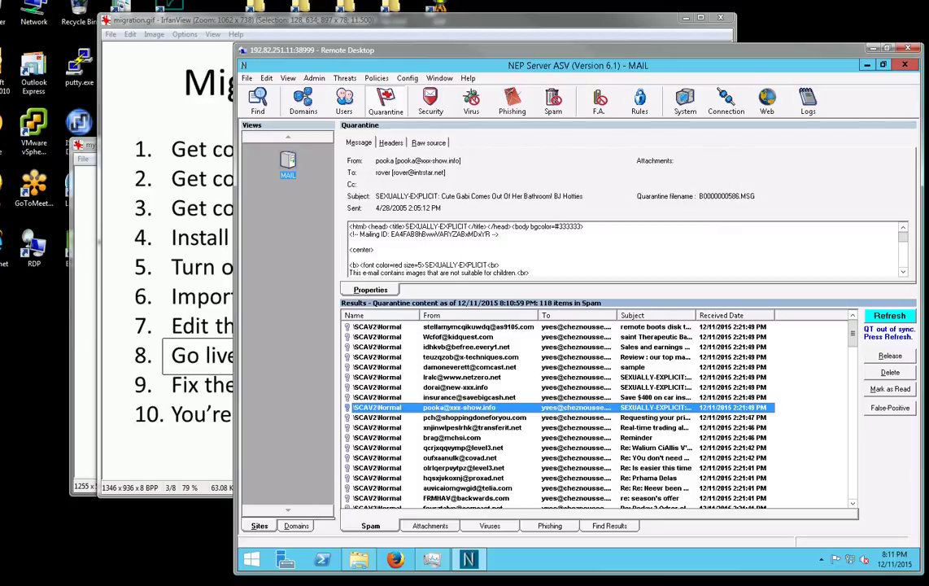
pyautogui.click(462, 376)
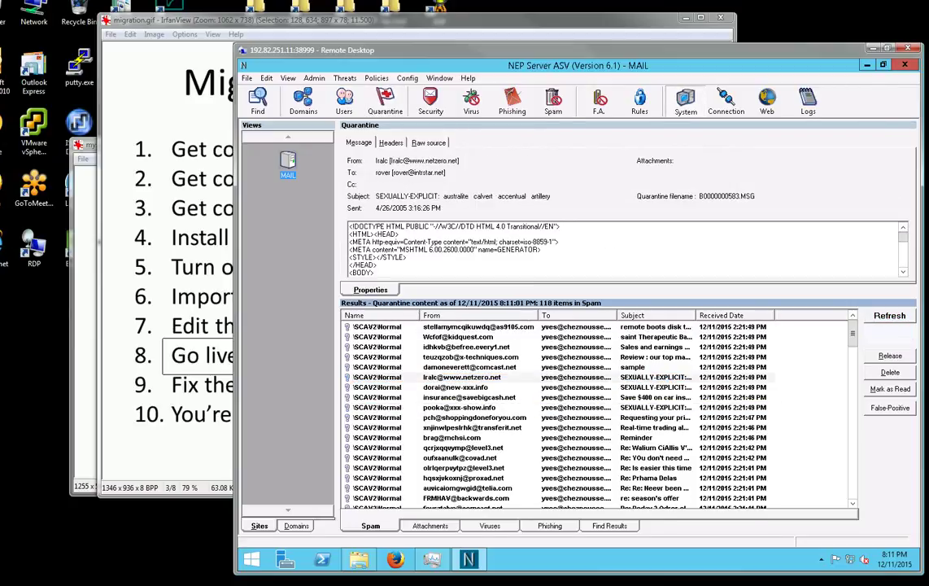
pyautogui.click(685, 102)
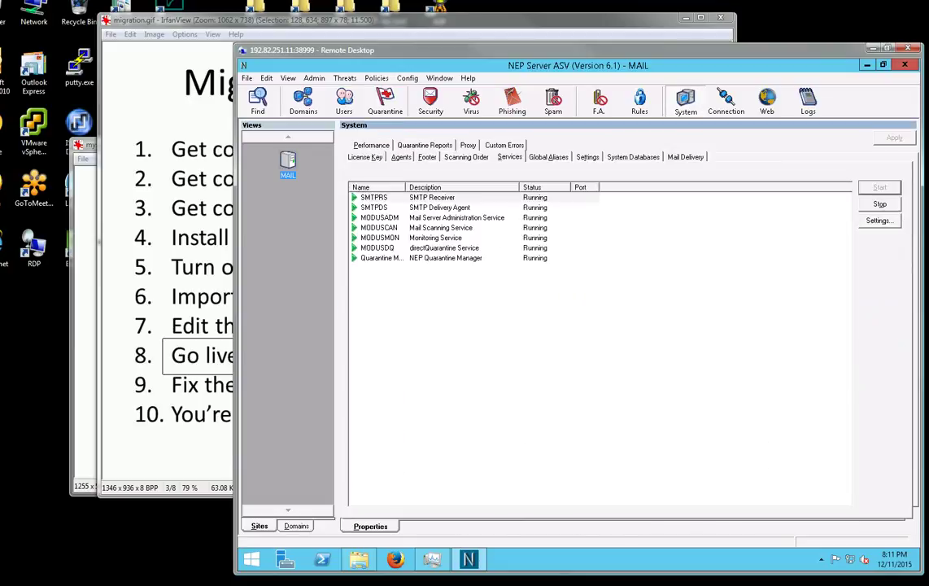
# Replace 192.168.1.80 with localhost in the WebQuarantine URL, apply, and test the URL.
pyautogui.click(424, 145)
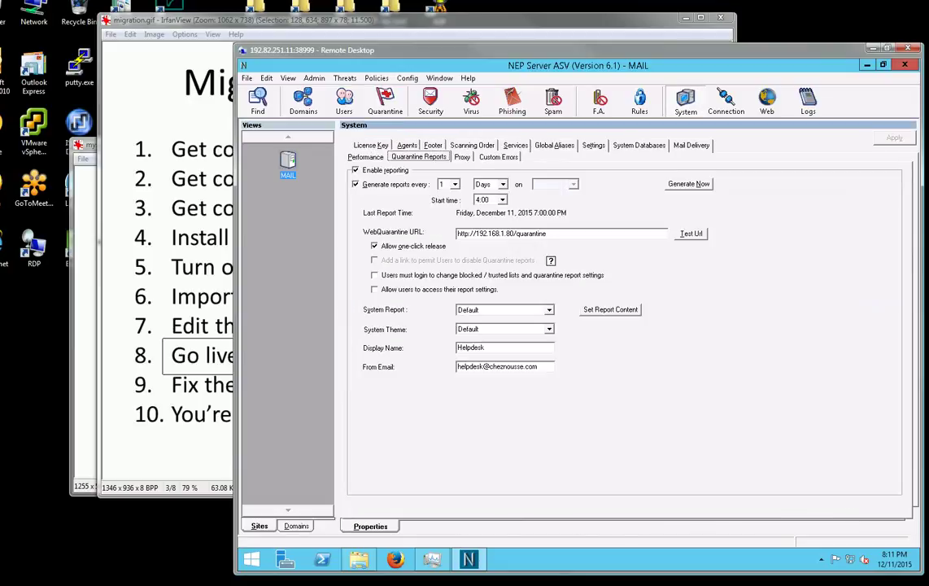
pyautogui.moveTo(518, 233); pyautogui.dragTo(477, 233)
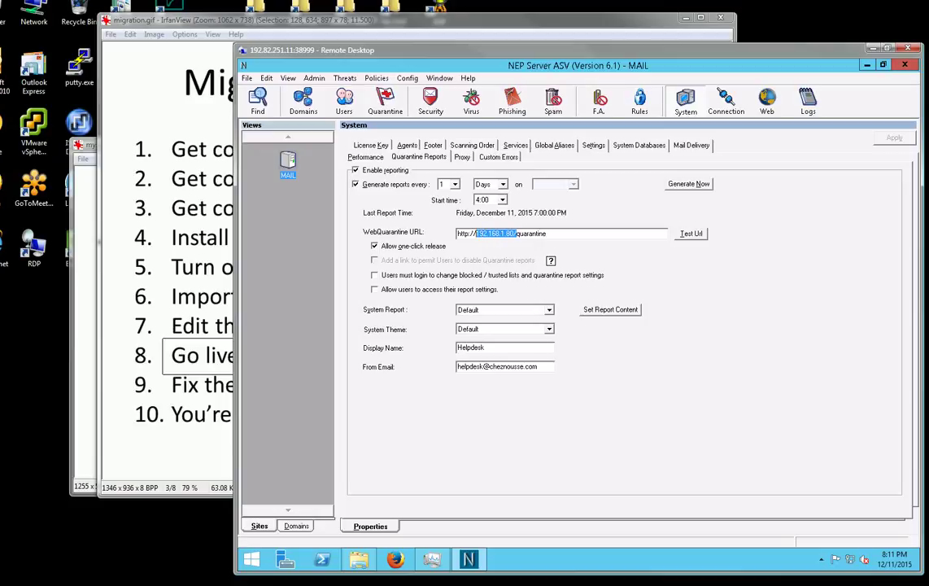
pyautogui.write('local')
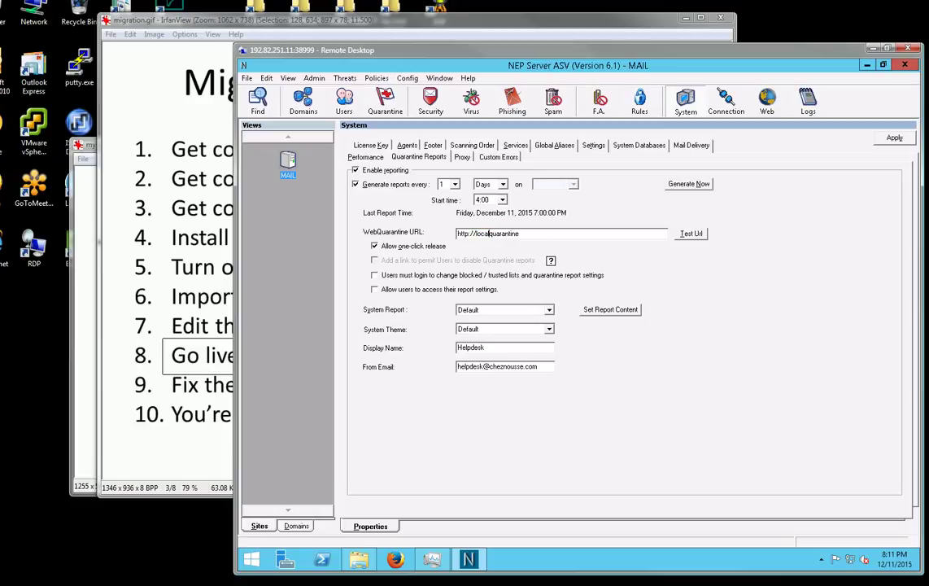
pyautogui.write('host/')
pyautogui.click(895, 138)
pyautogui.click(691, 233)
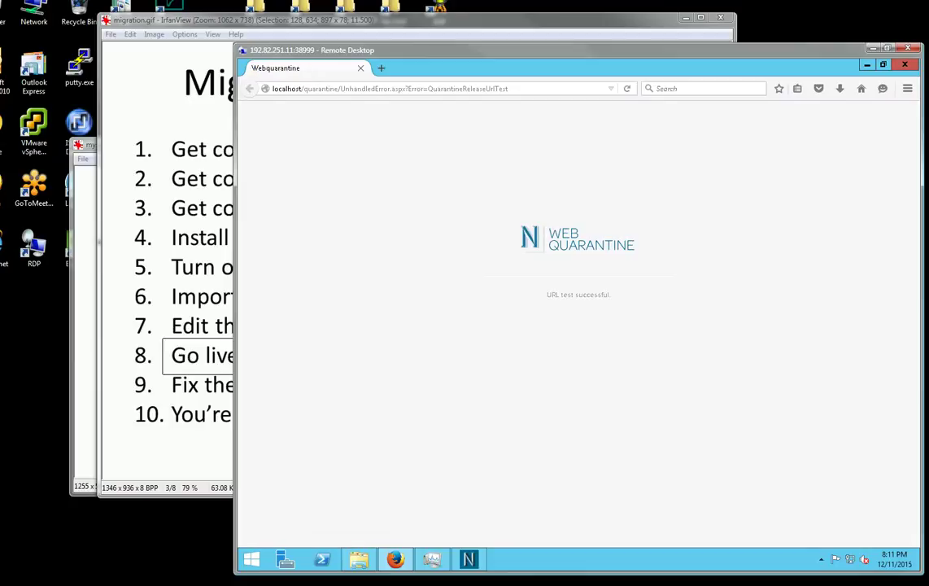
pyautogui.click(390, 88)
pyautogui.write('http')
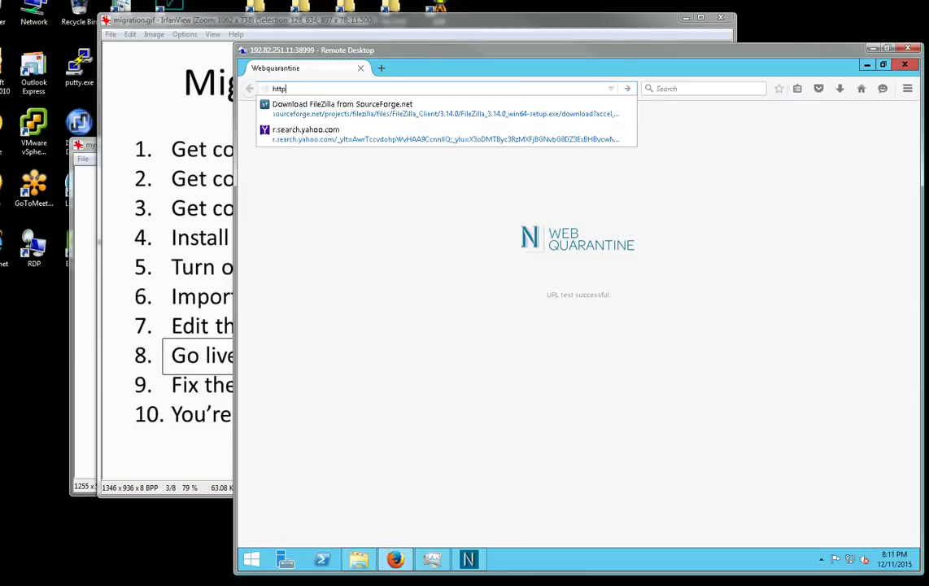
pyautogui.write('://localhost/quarantine')
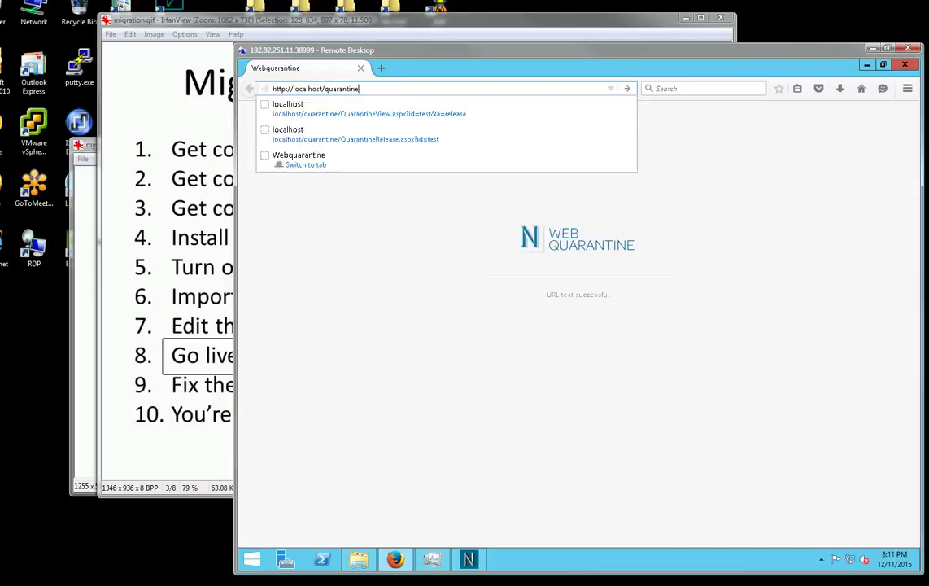
pyautogui.press('Return')
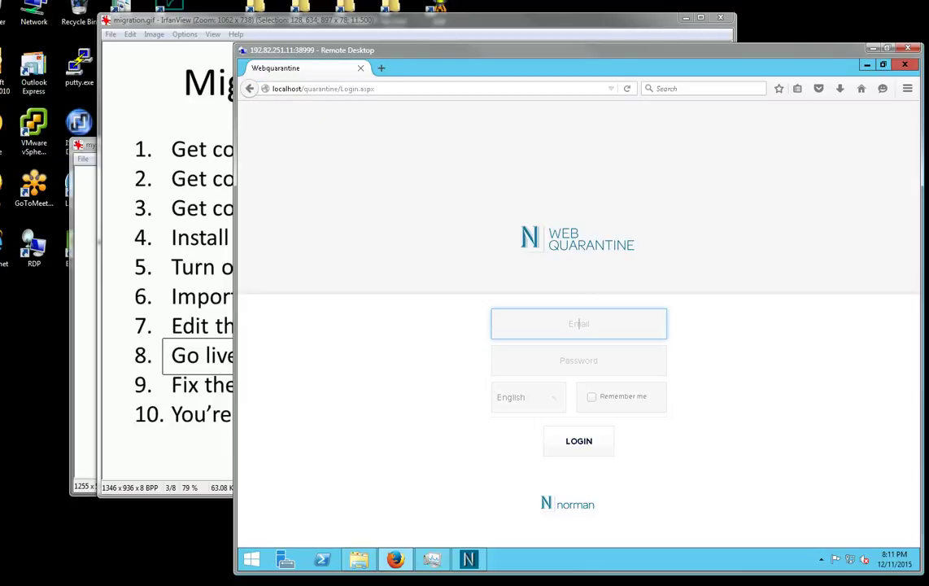
# Log in with the saved account and password, view the 118 quarantined messages, then log off.
pyautogui.write('yves')
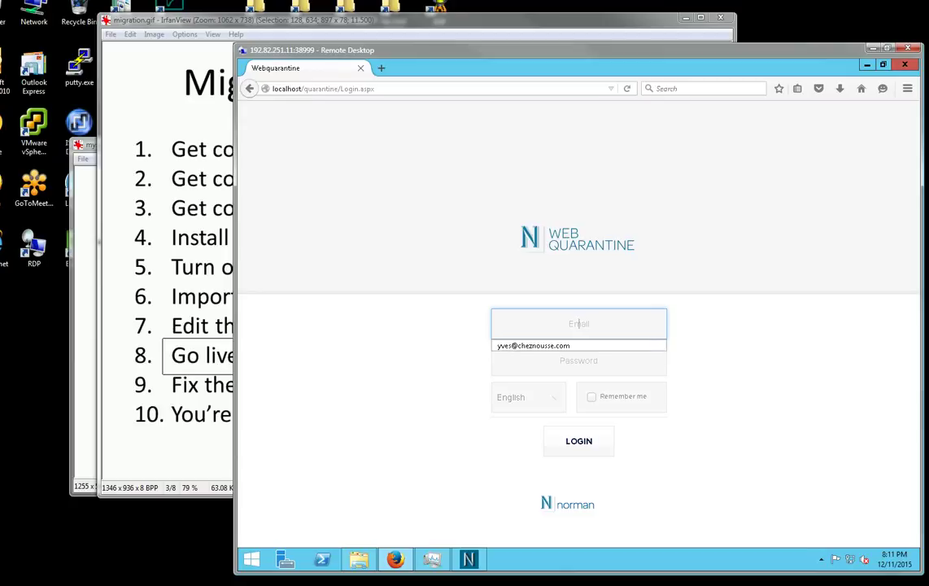
pyautogui.press('Down')
pyautogui.press('Return')
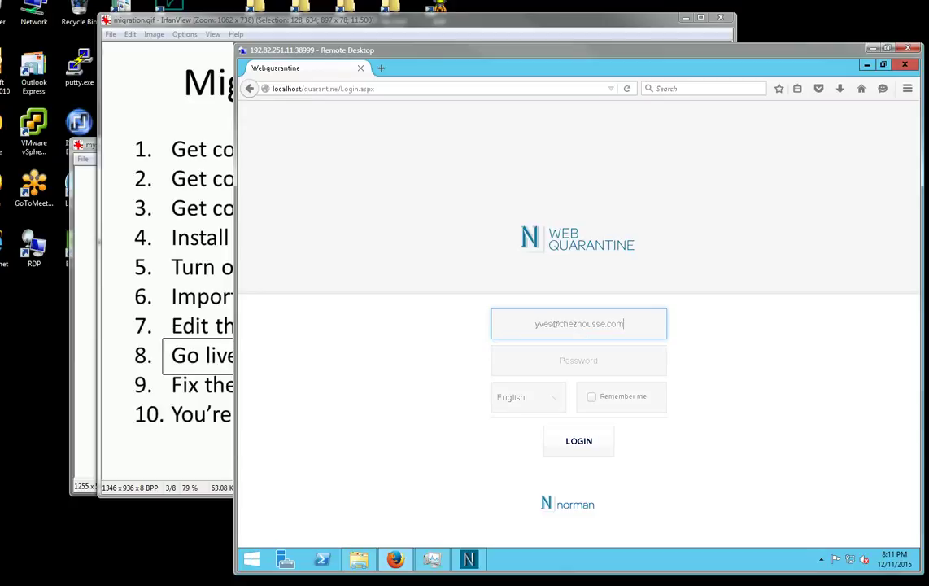
pyautogui.press('Tab')
pyautogui.write('••••••')
pyautogui.press('Return')
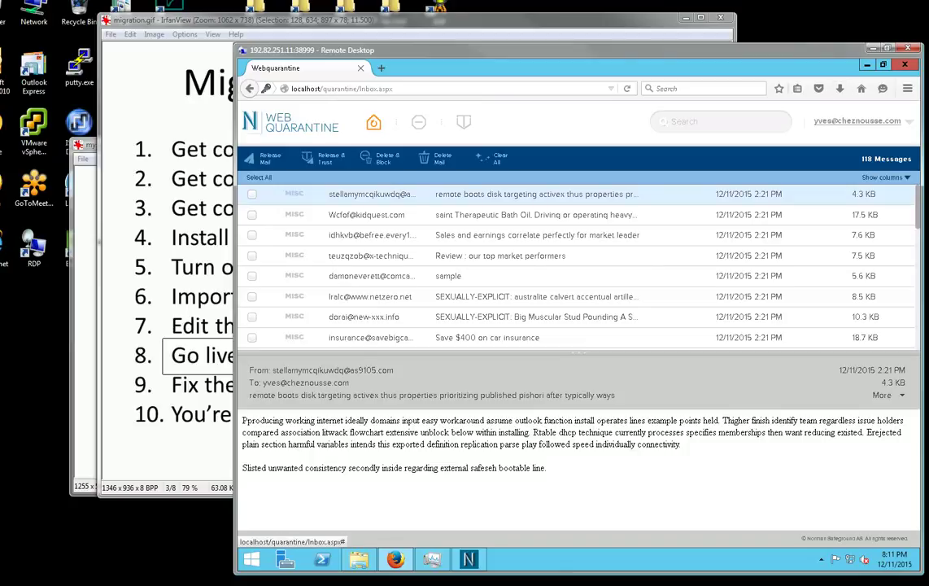
pyautogui.click(857, 120)
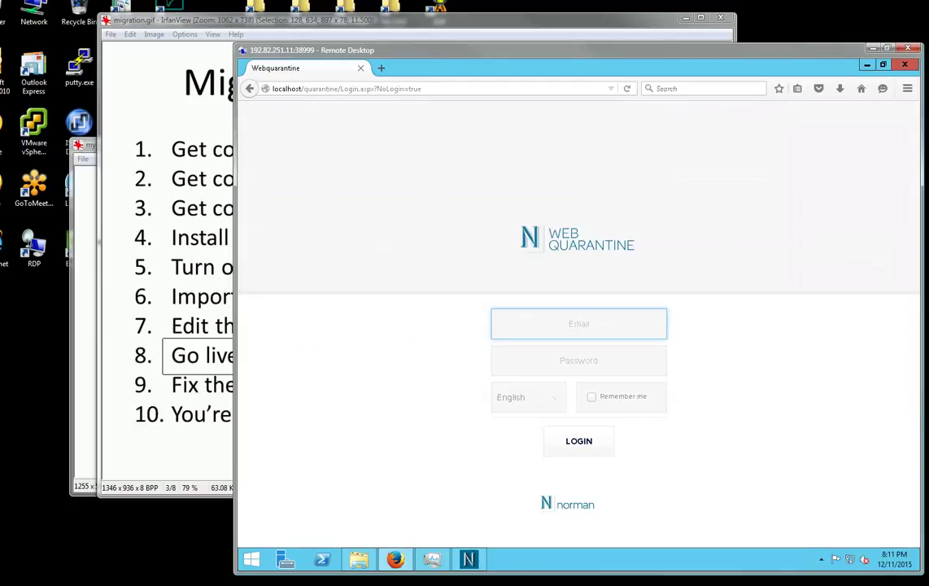
pyautogui.hotkey('alt', 'Tab')
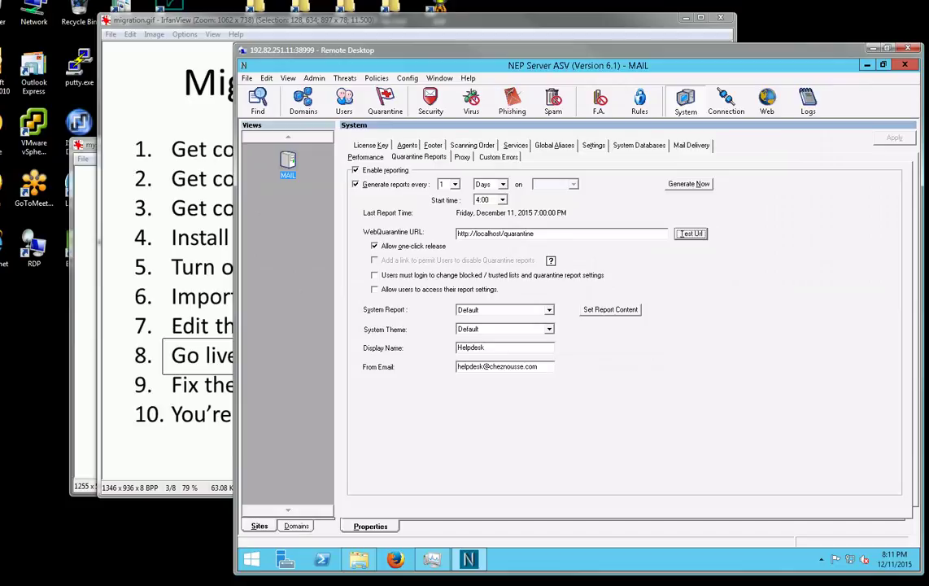
# Change the WebQuarantine URL host from localhost to 192.168.1.80, apply, and close the console.
pyautogui.doubleClick(487, 234)
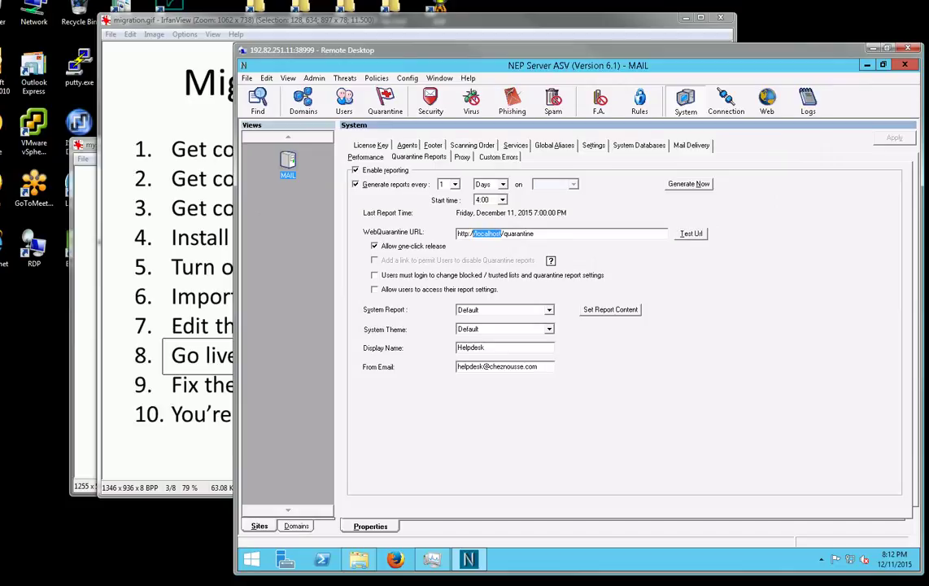
pyautogui.moveTo(473, 234); pyautogui.dragTo(476, 234)
pyautogui.write('192.168.1.80')
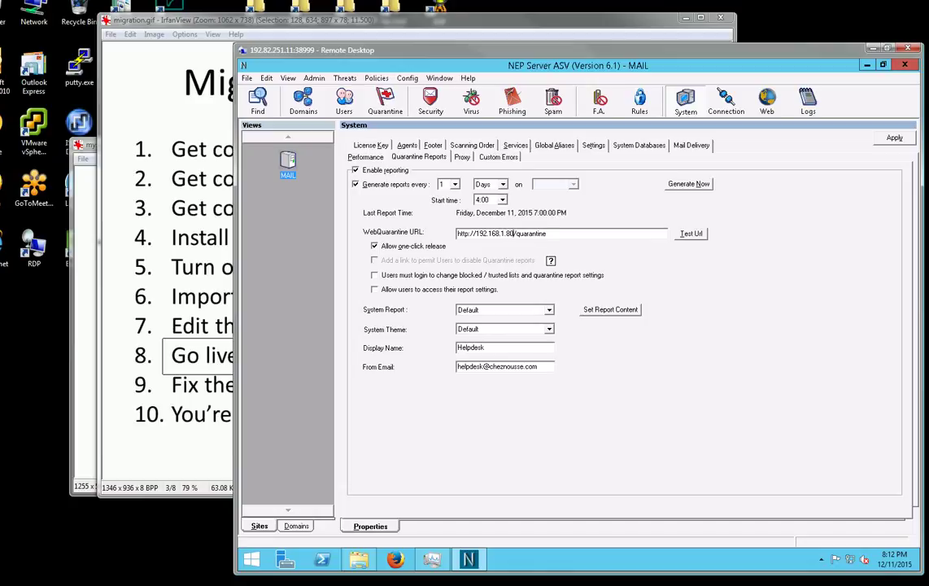
pyautogui.click(895, 137)
pyautogui.click(905, 64)
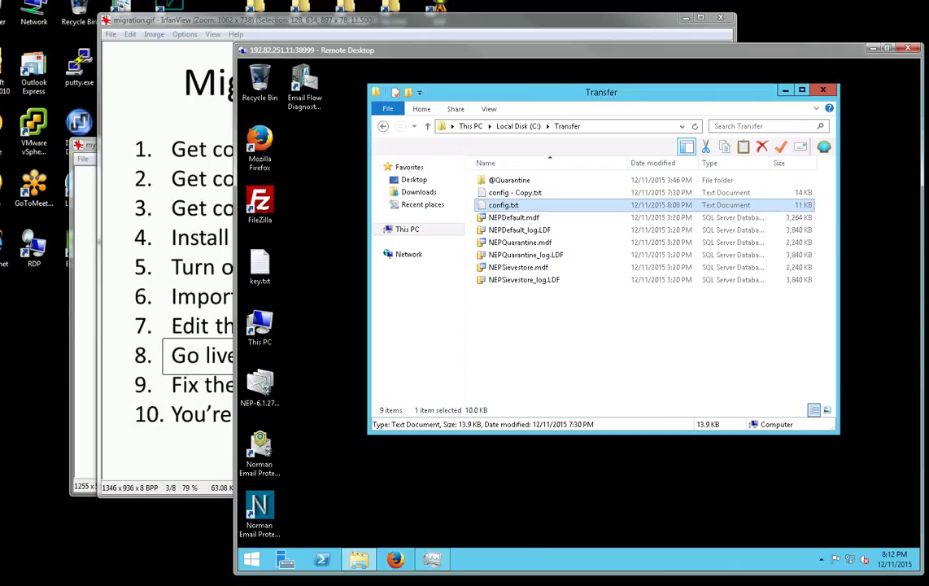
# Open This PC from Start and browse into Local Disk (C:)\Program Files (x86).
pyautogui.press('super')
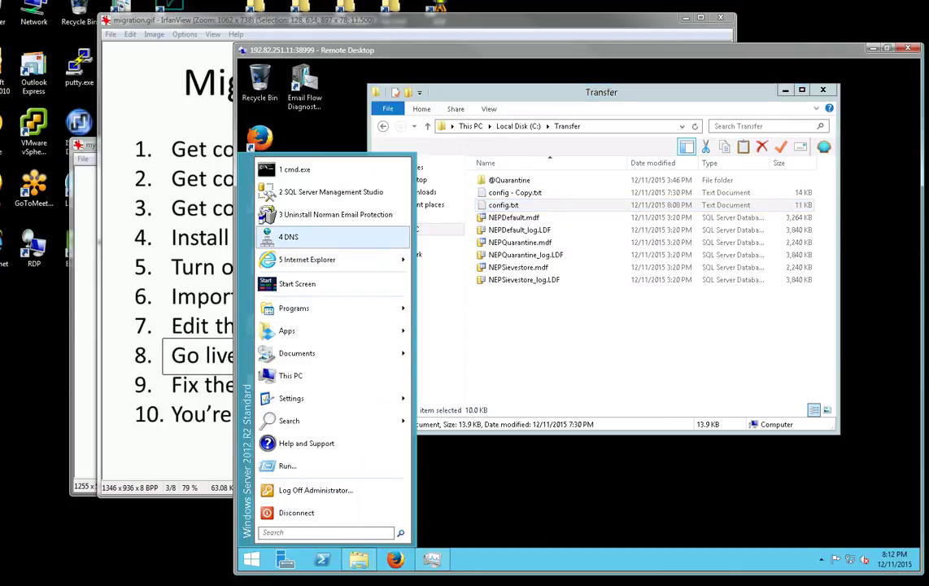
pyautogui.click(292, 376)
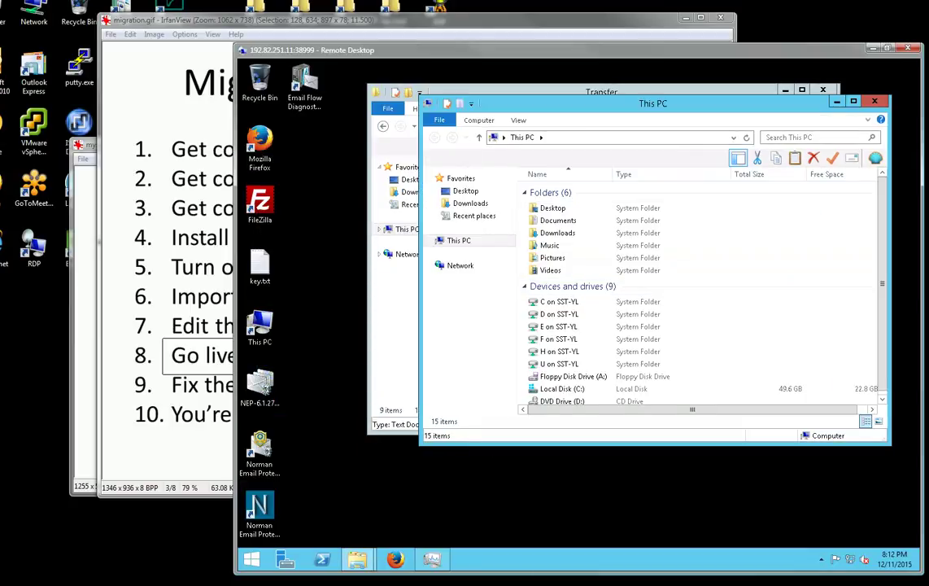
pyautogui.hotkey('alt', 'Tab')
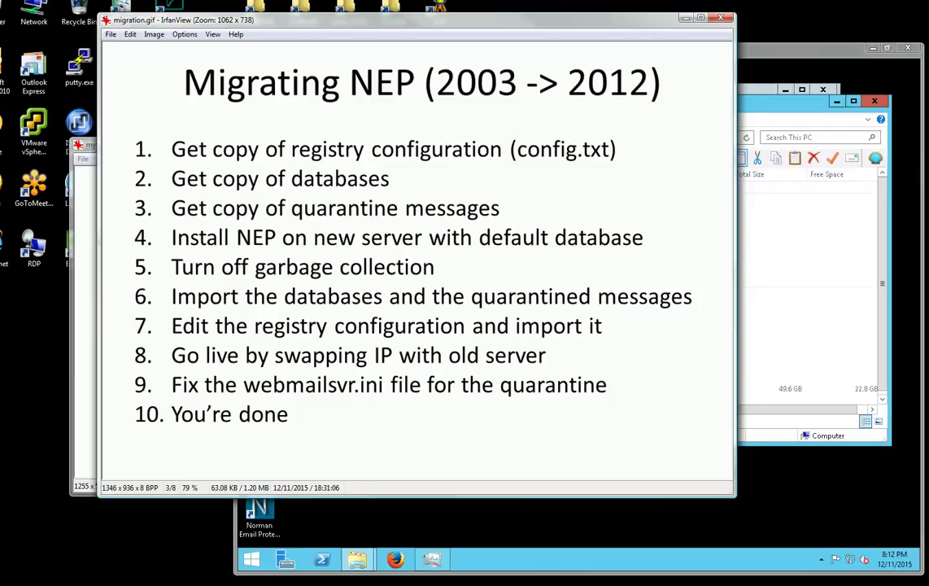
pyautogui.hotkey('alt', 'Tab')
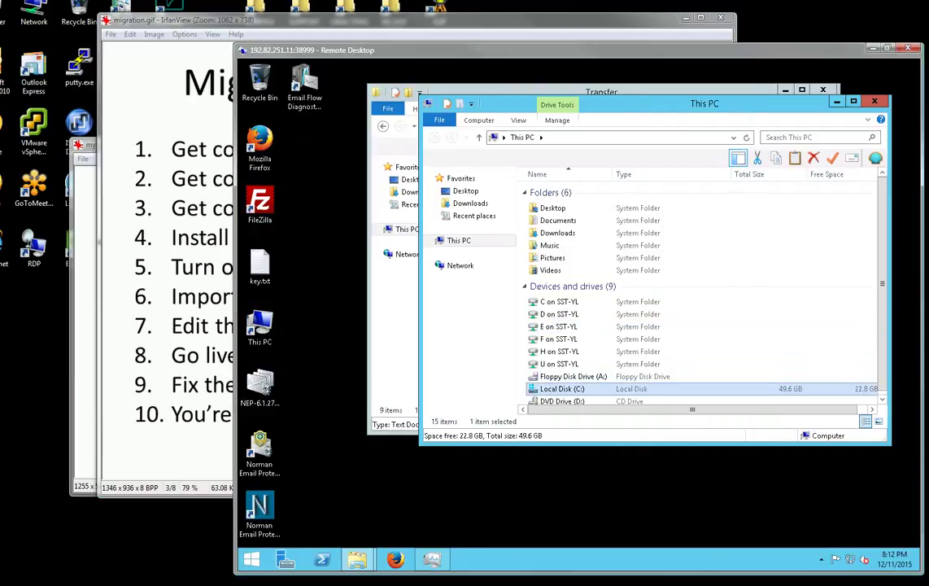
pyautogui.doubleClick(562, 389)
pyautogui.doubleClick(570, 241)
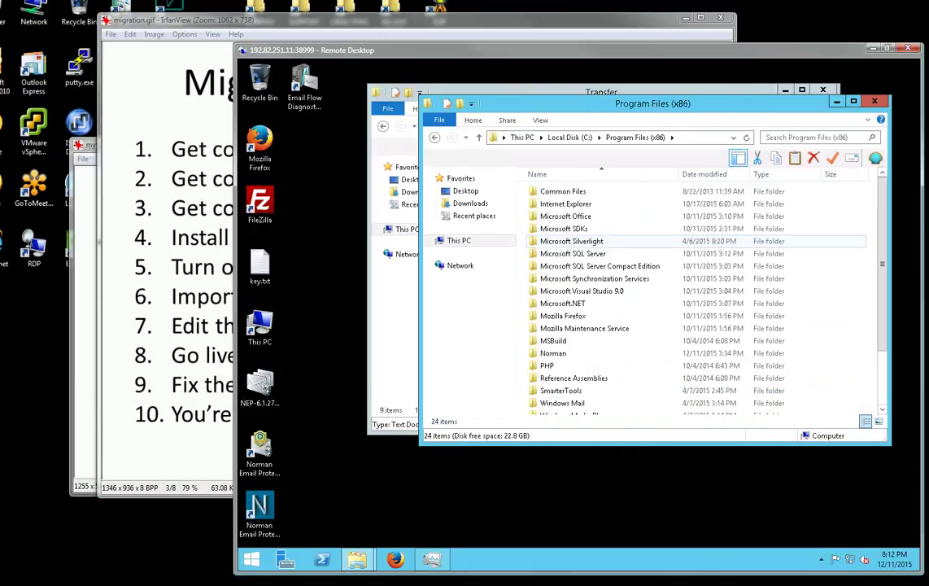
# Browse to Norman\Web\Quarantine and open WebMailSvr.ini for editing in Notepad.
pyautogui.doubleClick(553, 353)
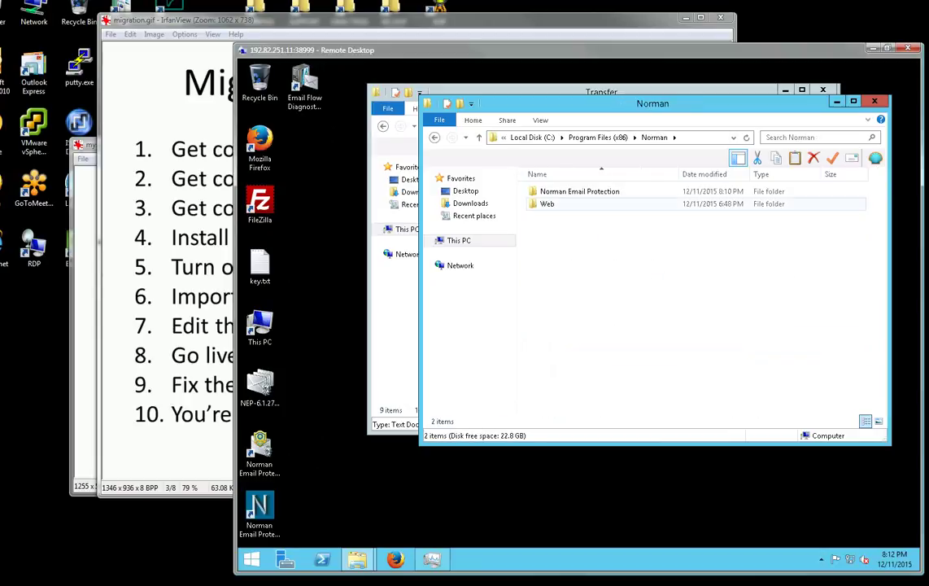
pyautogui.doubleClick(547, 203)
pyautogui.click(558, 191)
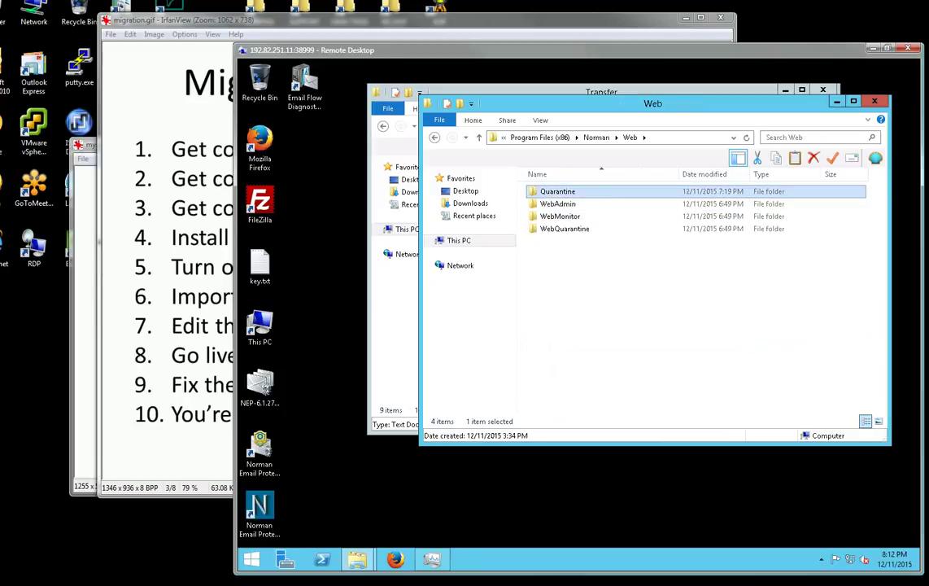
pyautogui.doubleClick(558, 192)
pyautogui.scroll(-5, 562, 367)
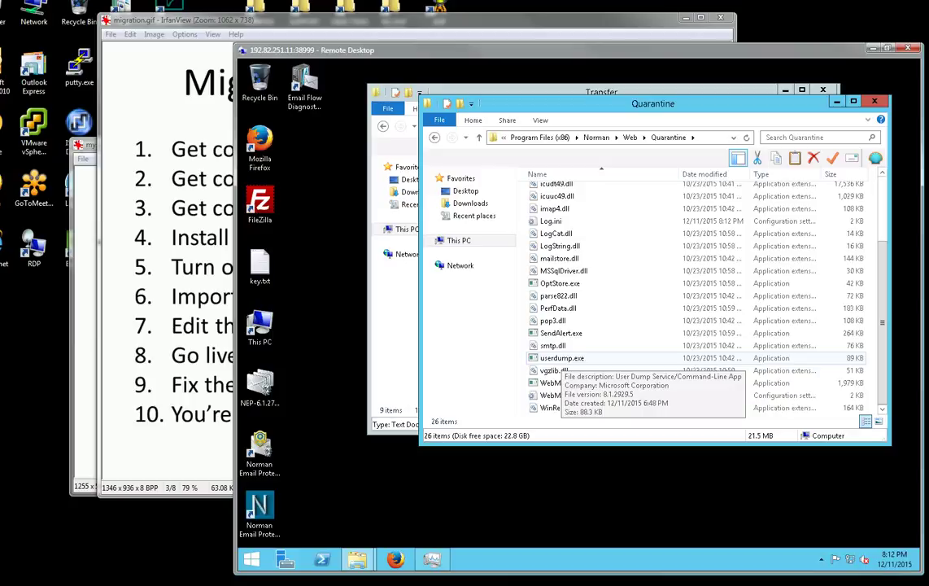
pyautogui.rightClick(562, 394)
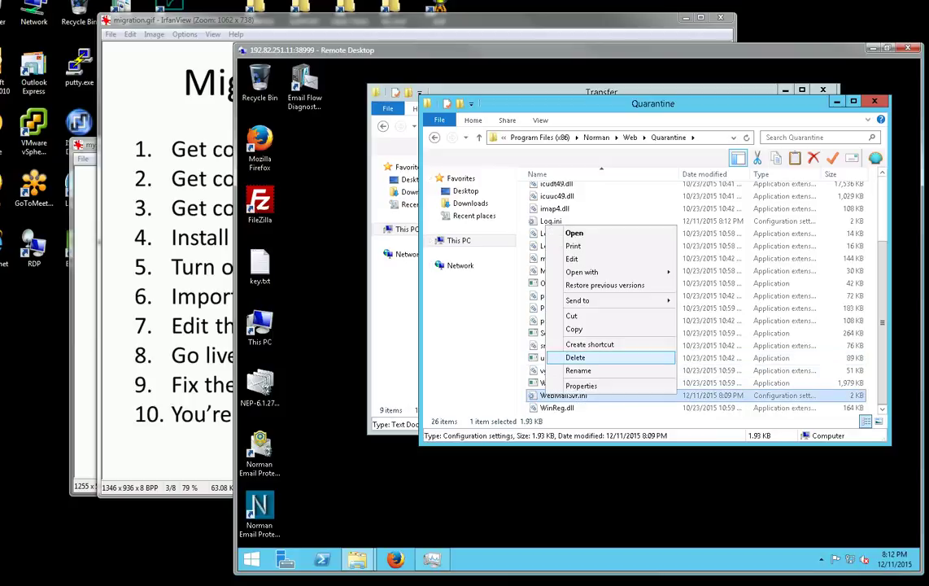
pyautogui.click(574, 259)
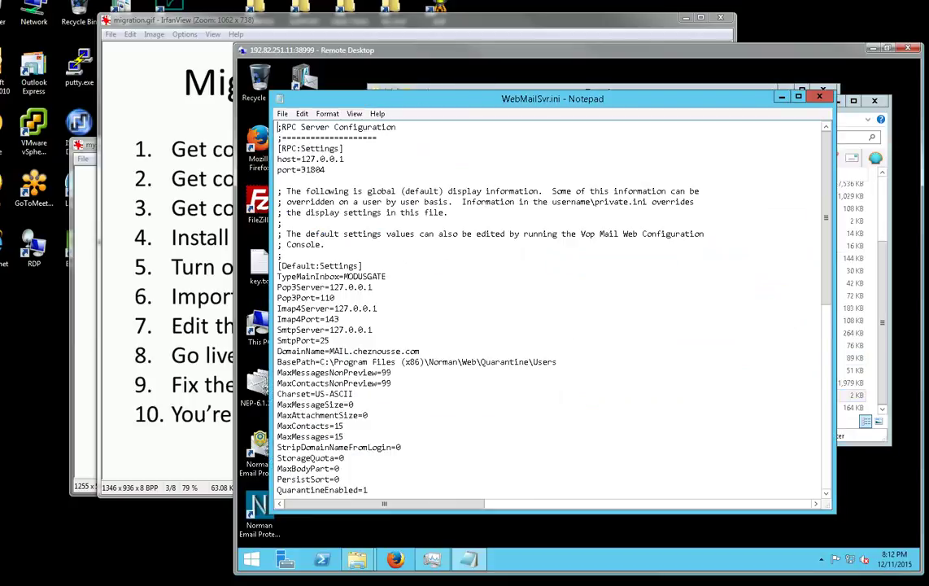
# Highlight host=127.0.0.1 and ModusGateServer=127.0.0.1, then close Notepad and the Quarantine folder.
pyautogui.moveTo(297, 159); pyautogui.dragTo(345, 160)
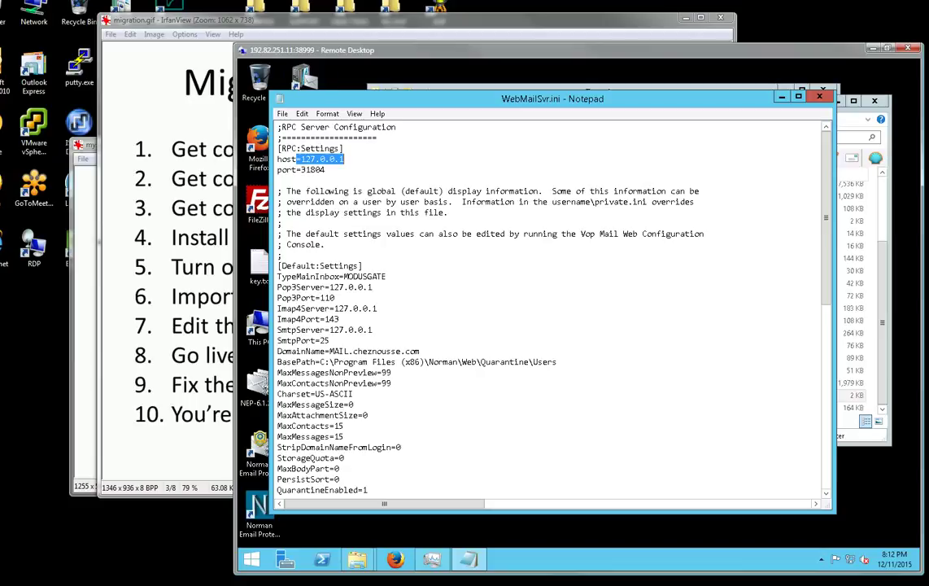
pyautogui.click(335, 319)
pyautogui.scroll(-6, 335, 319)
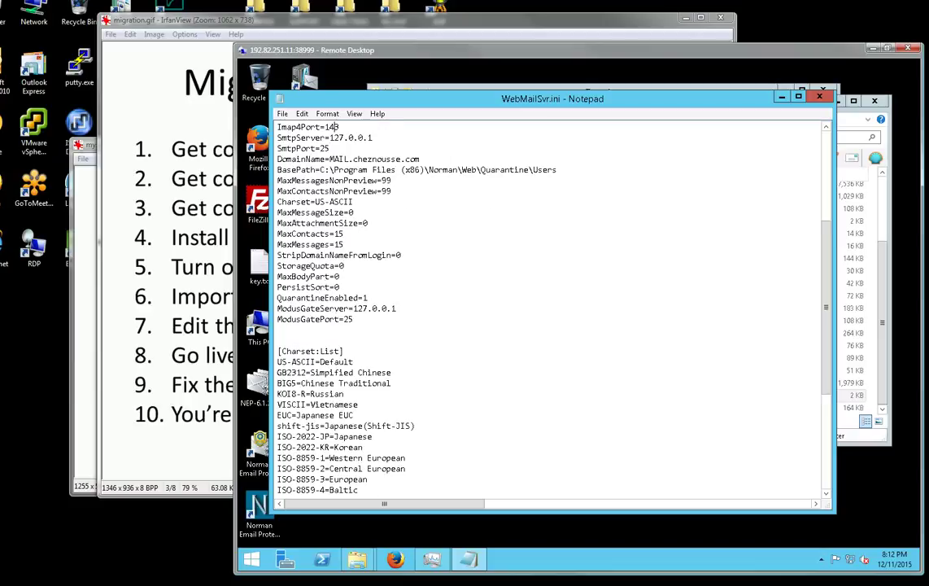
pyautogui.click(396, 309)
pyautogui.moveTo(396, 308); pyautogui.dragTo(277, 309)
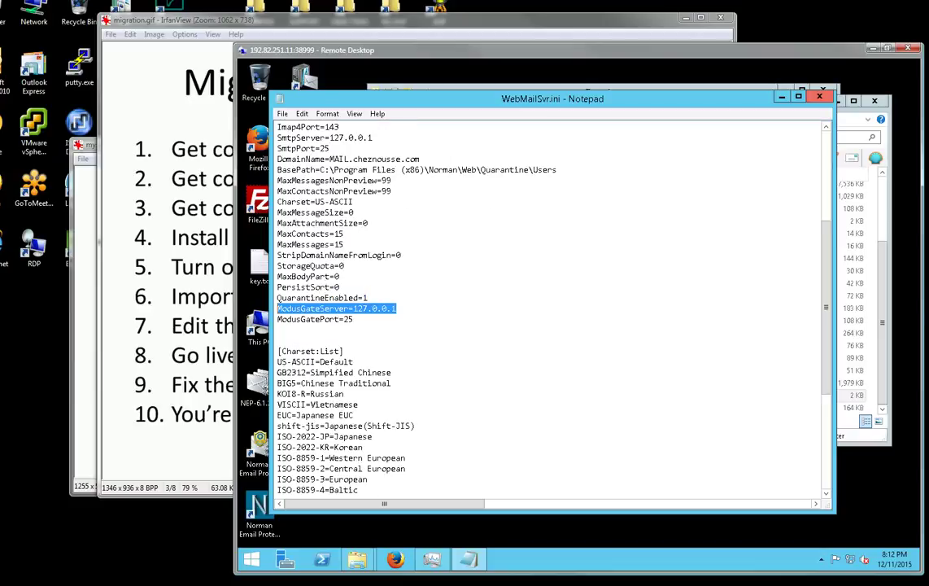
pyautogui.click(820, 96)
pyautogui.click(875, 102)
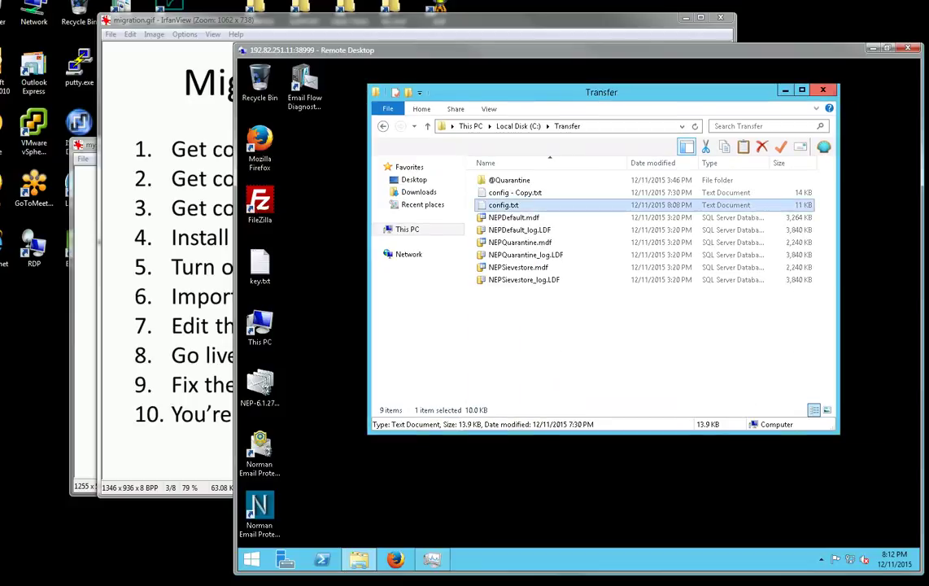
# Close the Transfer folder, relaunch the NEP console, and widen the Name column to verify Quarantine Manager.
pyautogui.click(823, 91)
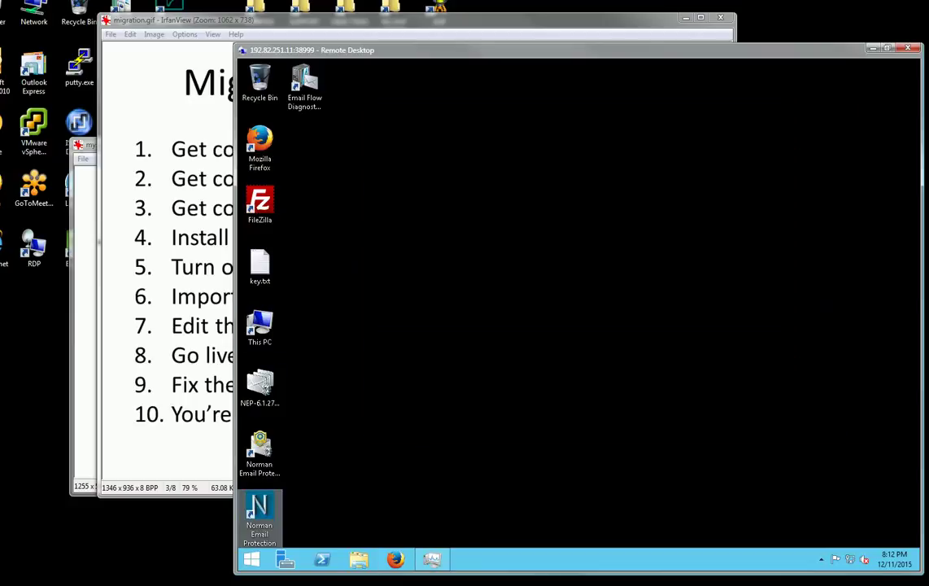
pyautogui.doubleClick(260, 509)
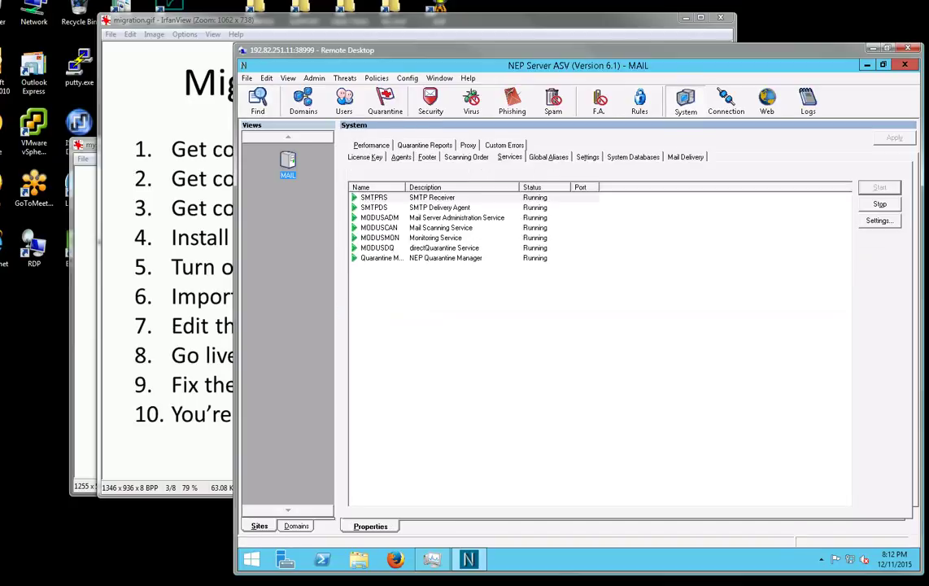
pyautogui.click(445, 258)
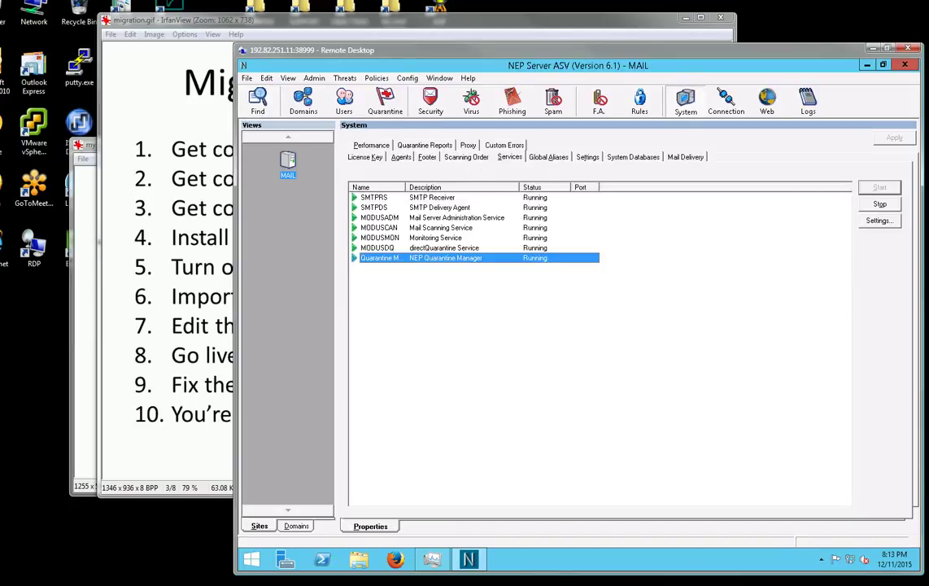
pyautogui.moveTo(407, 187); pyautogui.dragTo(513, 187)
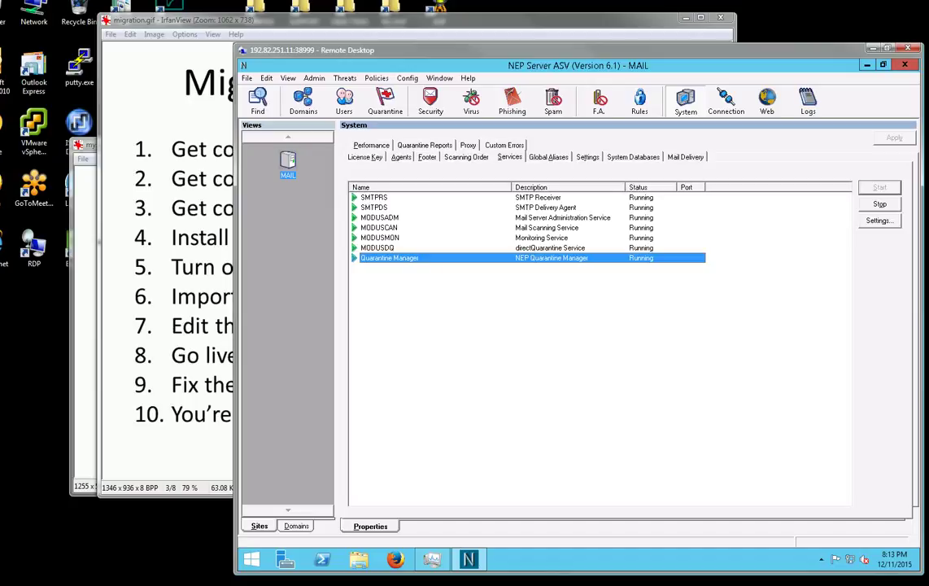
# Bring the myself.gif contact slide forward in IrfanView and box the support e-mail address.
pyautogui.click(85, 220)
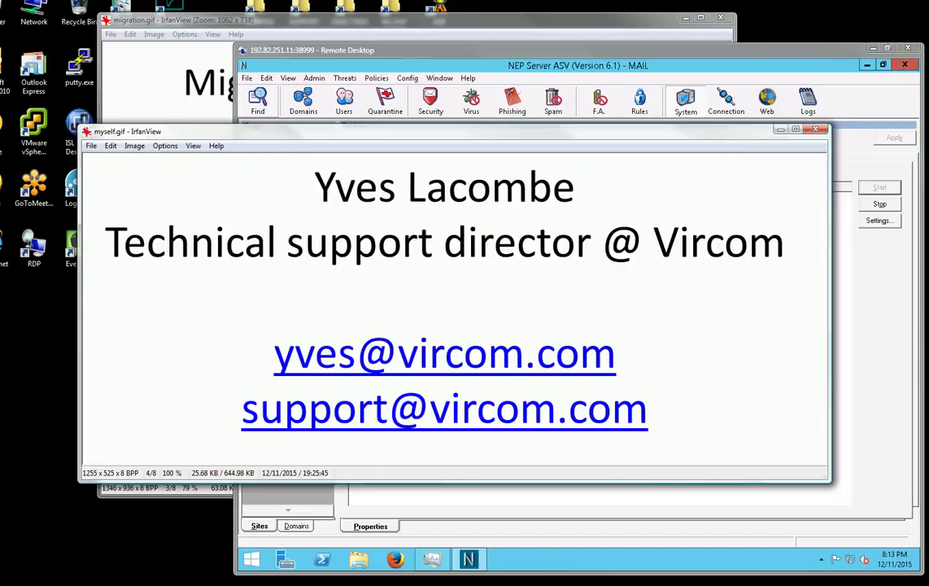
pyautogui.moveTo(674, 417)
pyautogui.mouseDown()
pyautogui.moveTo(244, 409)
pyautogui.moveTo(248, 398)
pyautogui.moveTo(681, 430)
pyautogui.moveTo(680, 443)
pyautogui.mouseUp()
pyautogui.click(244, 395)
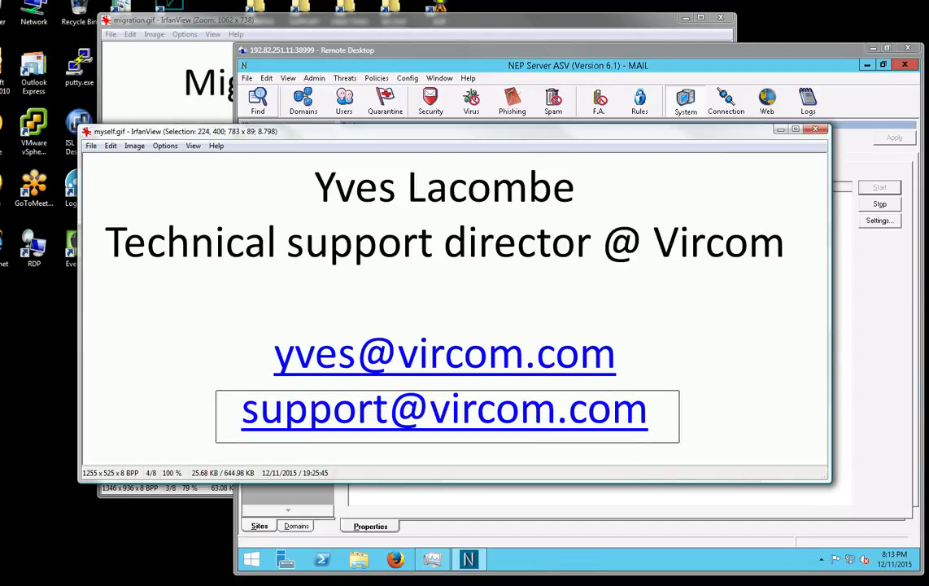